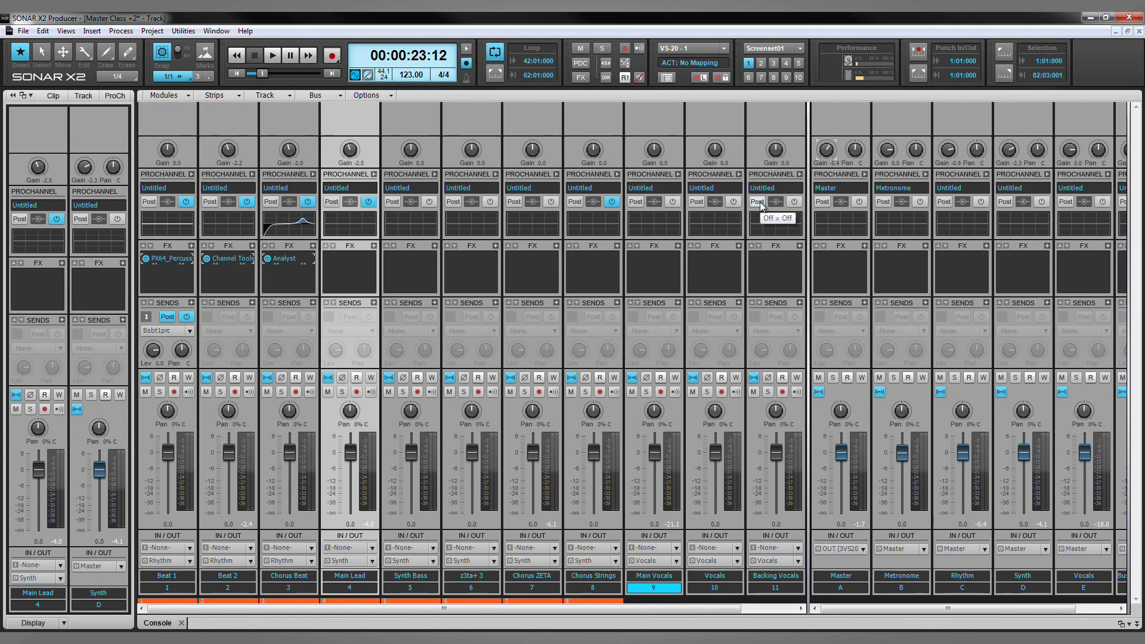
Switch from the Console mixer to the Track view showing the Rhythm, Synth and Vocals folders
key(alt+2)
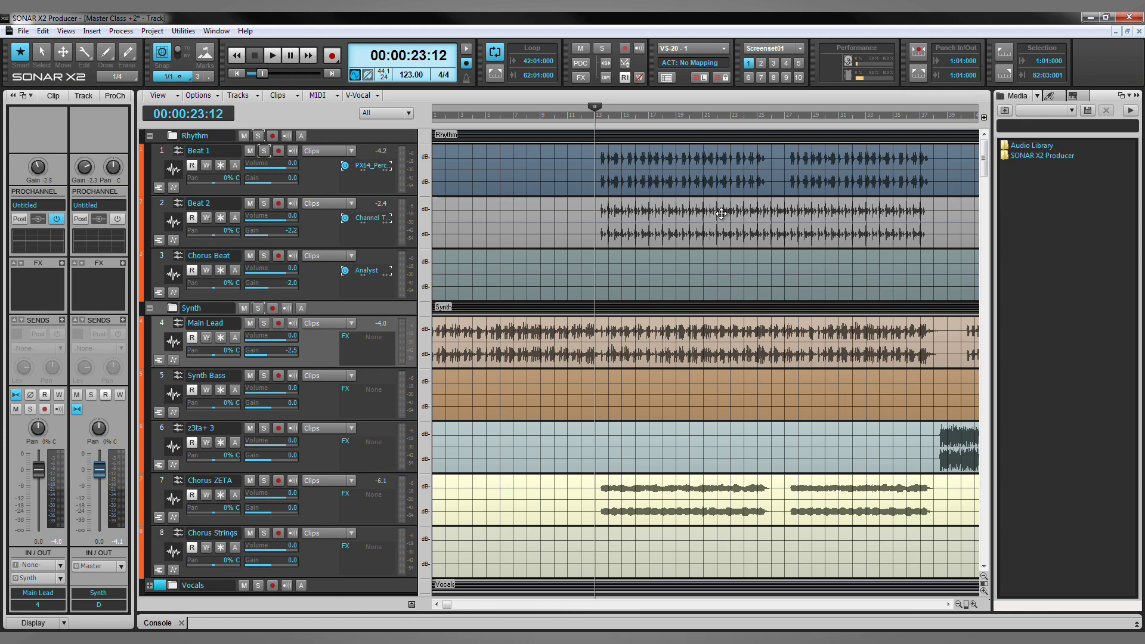
Solo the Rhythm and Synth folders, play them together briefly, then select Chorus ZETA
click(258, 136)
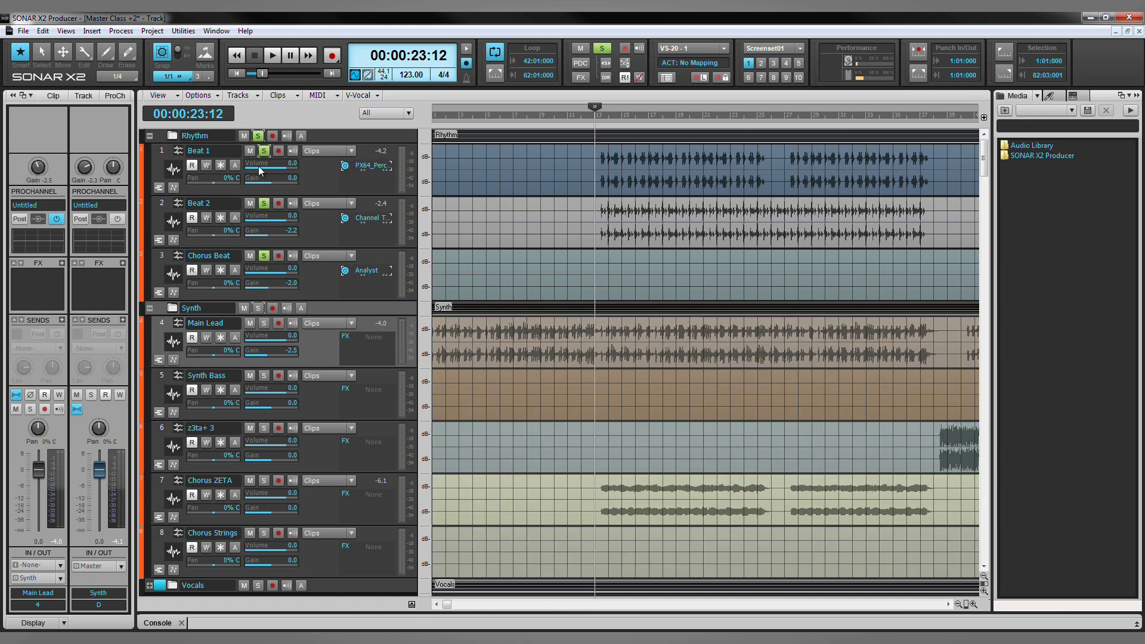
click(258, 308)
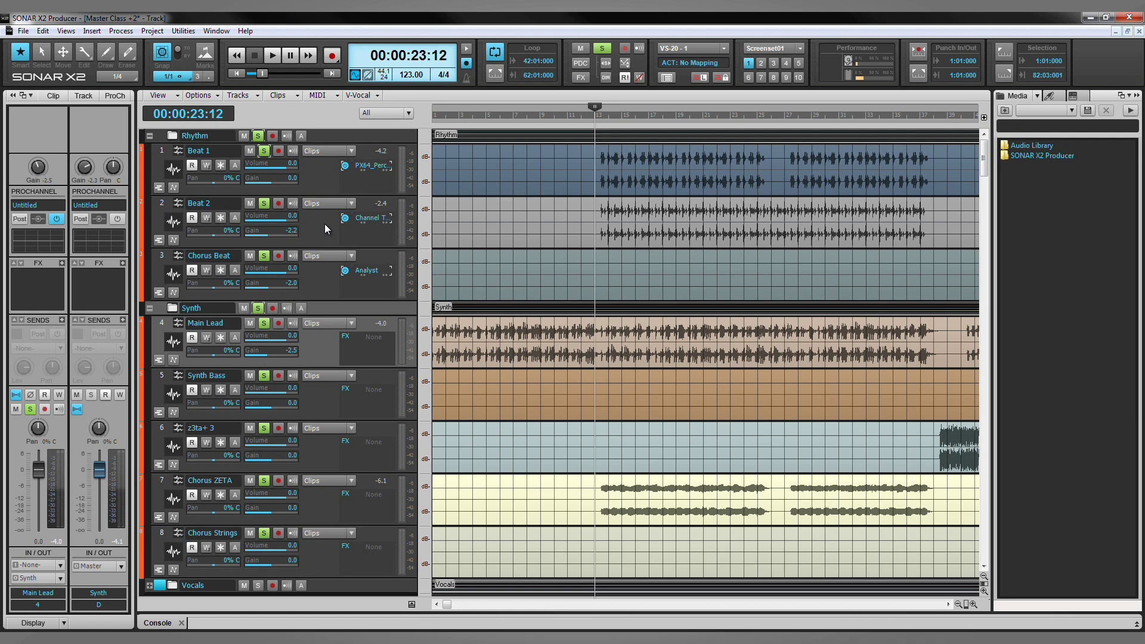
key(space)
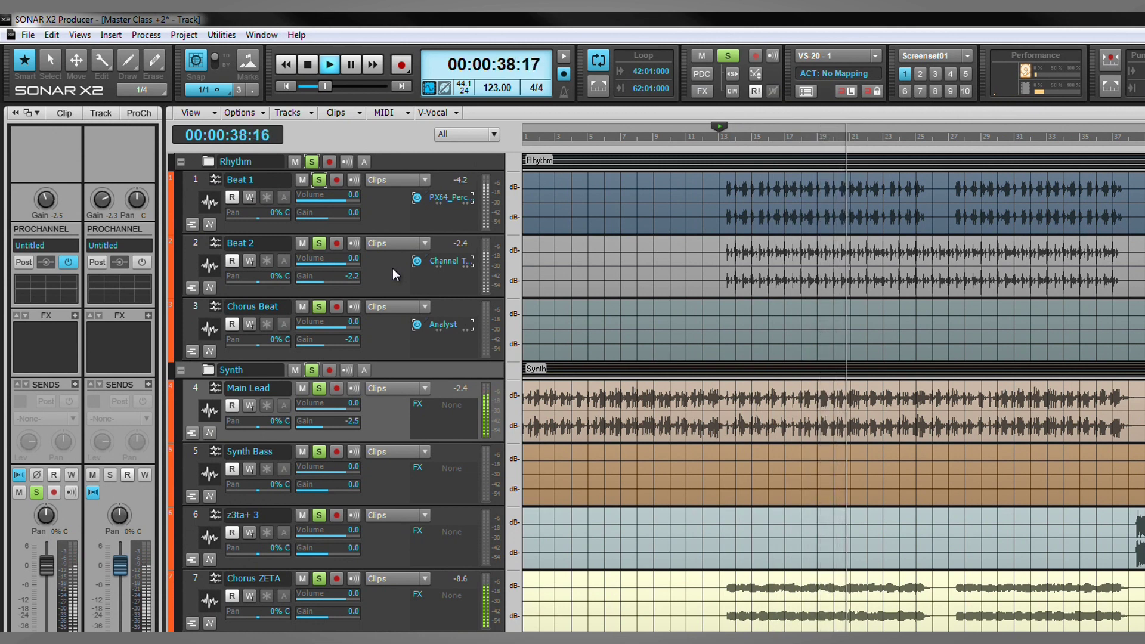
key(space)
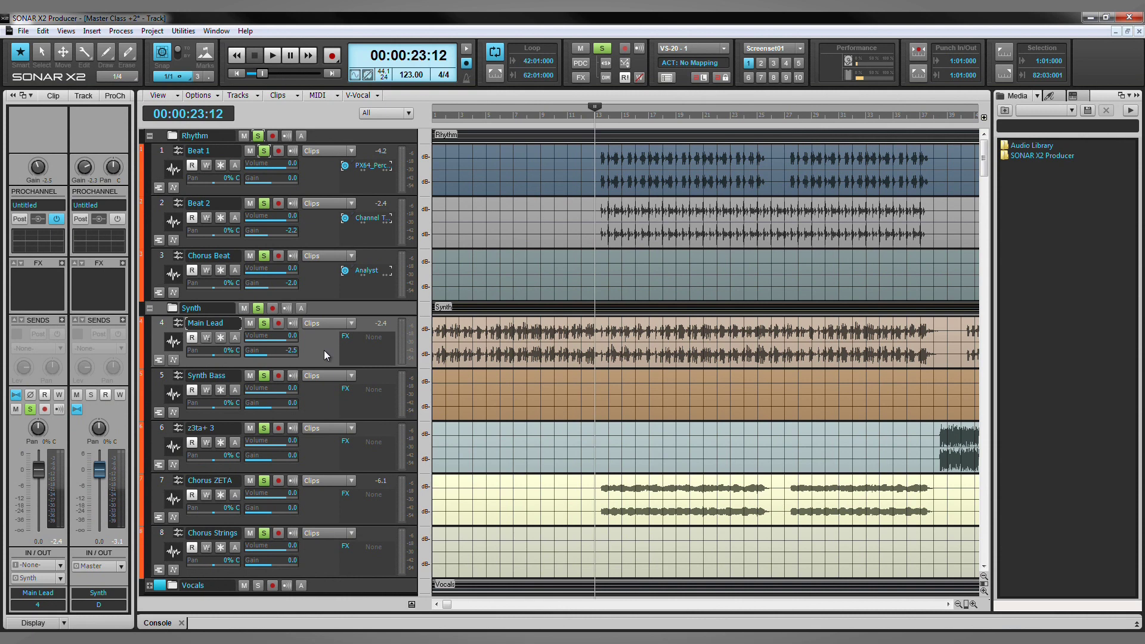
click(325, 493)
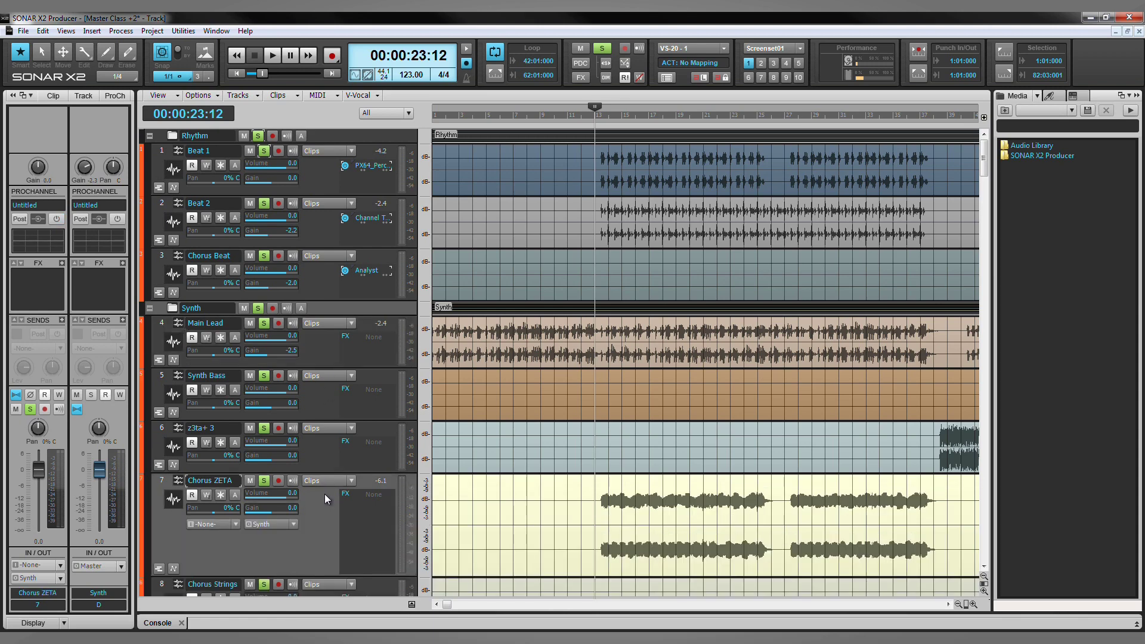
Select Main Lead and power on its ProChannel EQ
click(330, 353)
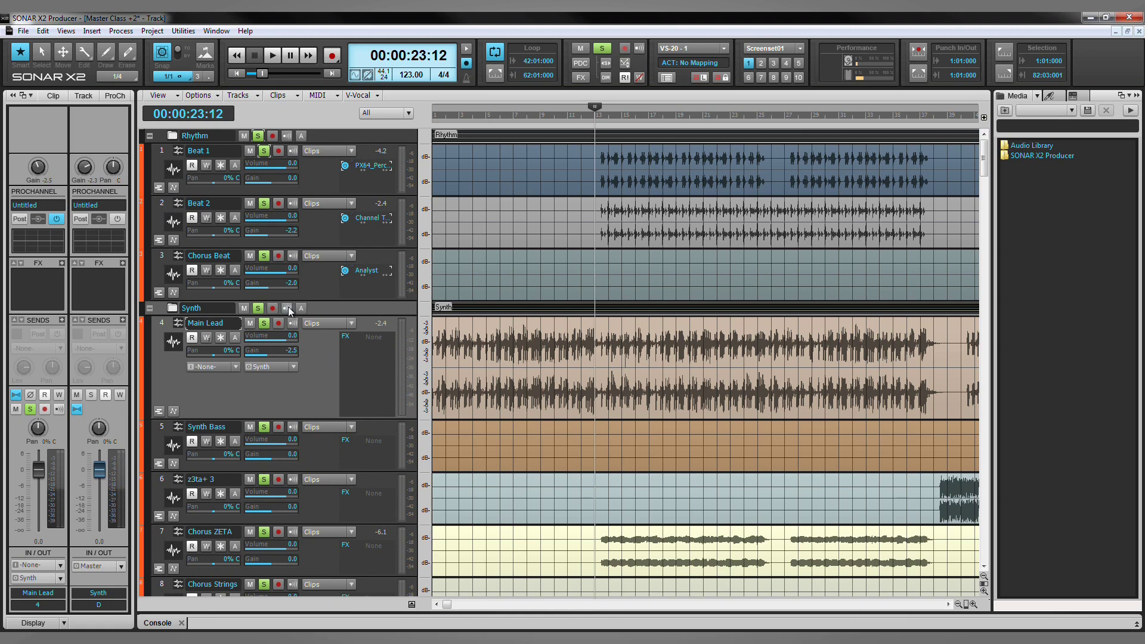
click(117, 96)
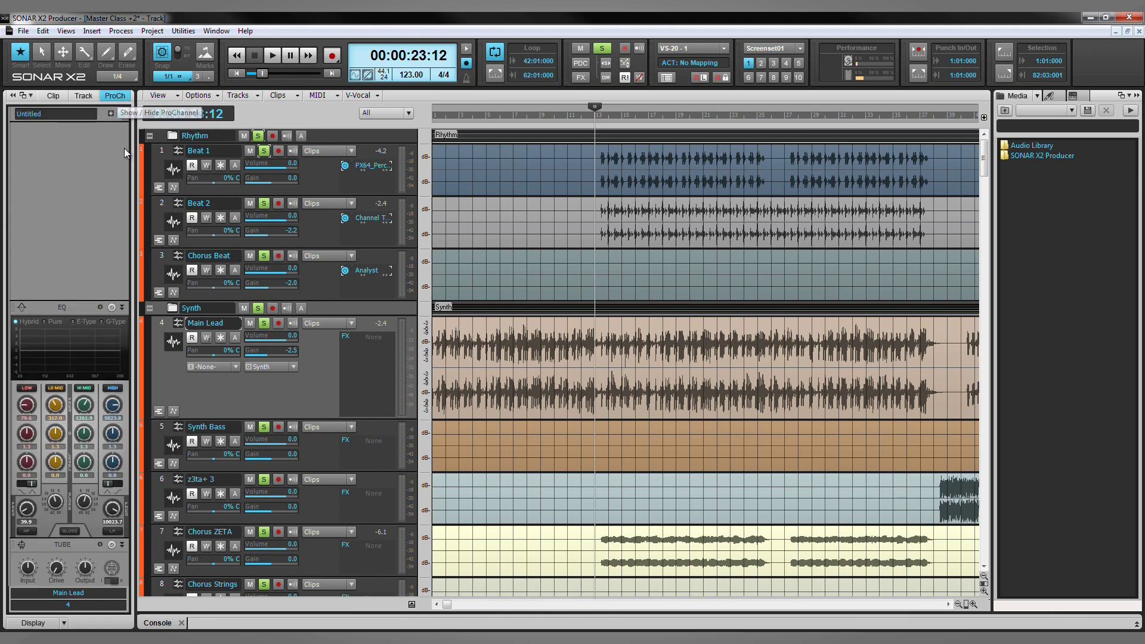
click(111, 308)
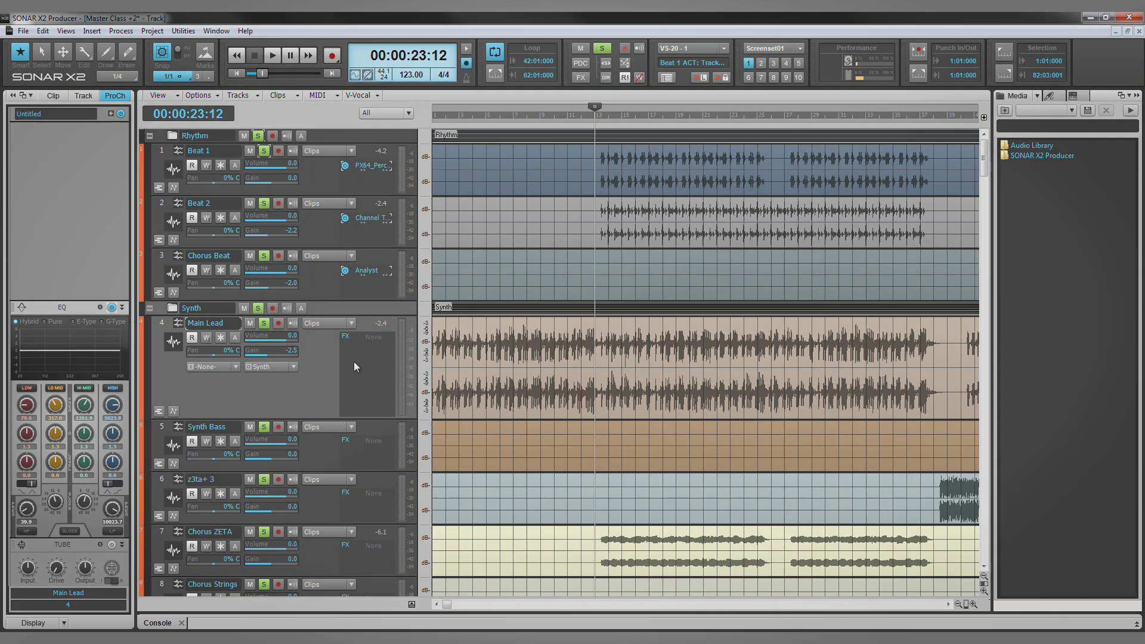
Insert Cakewalk Analyst into Main Lead's effects bin
right_click(372, 355)
mouse_move(657, 423)
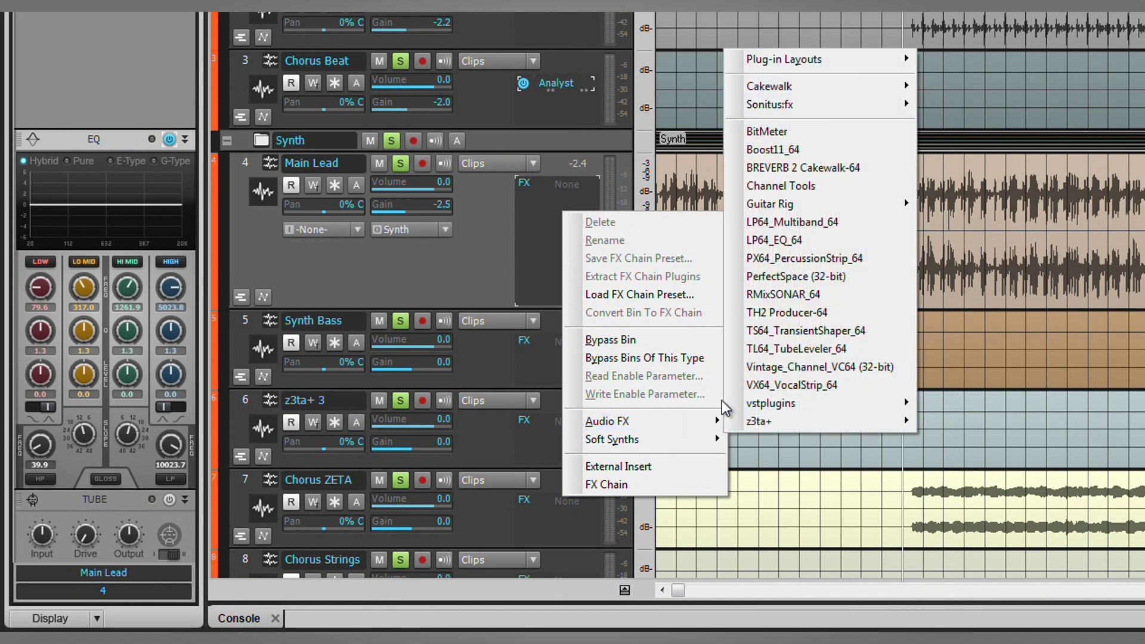
mouse_move(817, 87)
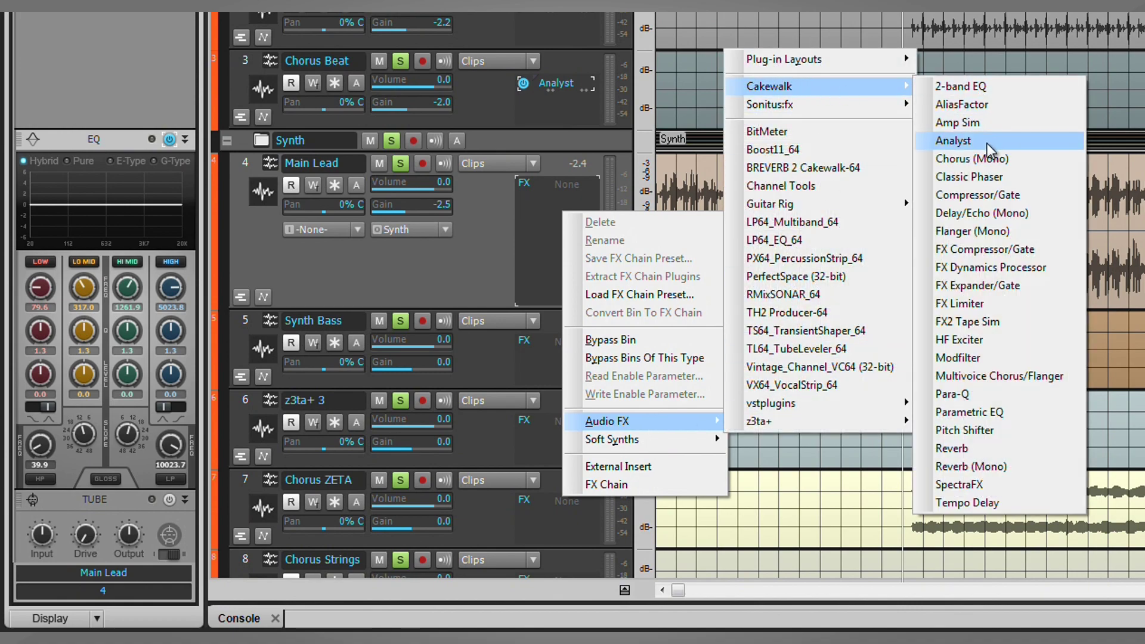
click(953, 140)
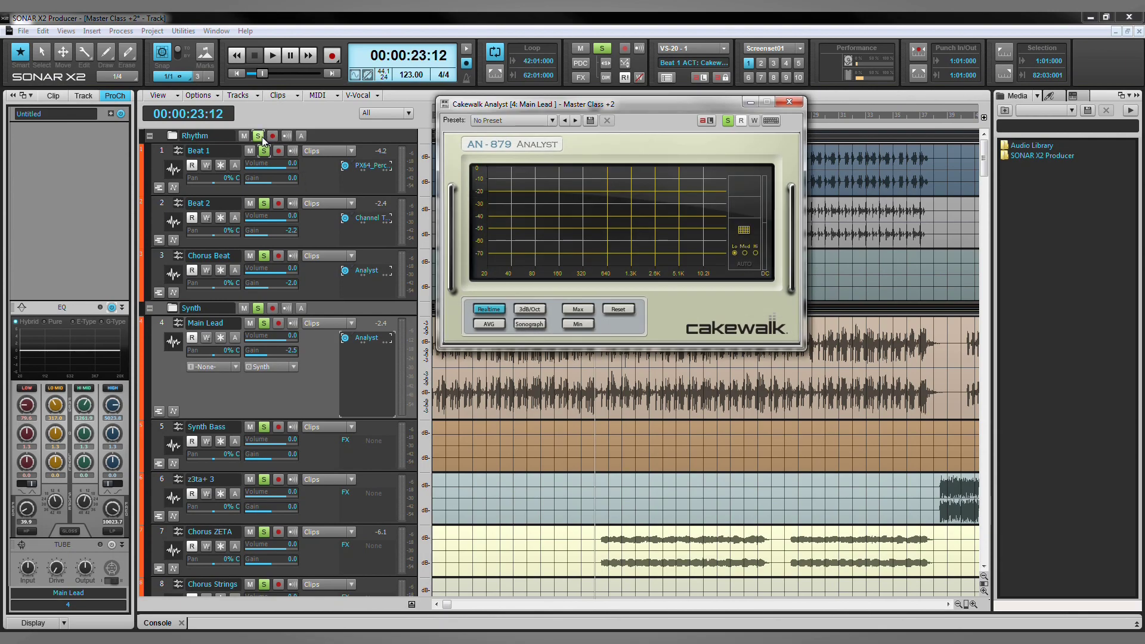
Unsolo the Rhythm folder and play the Synth folder alone to capture Main Lead's spectrum
click(258, 136)
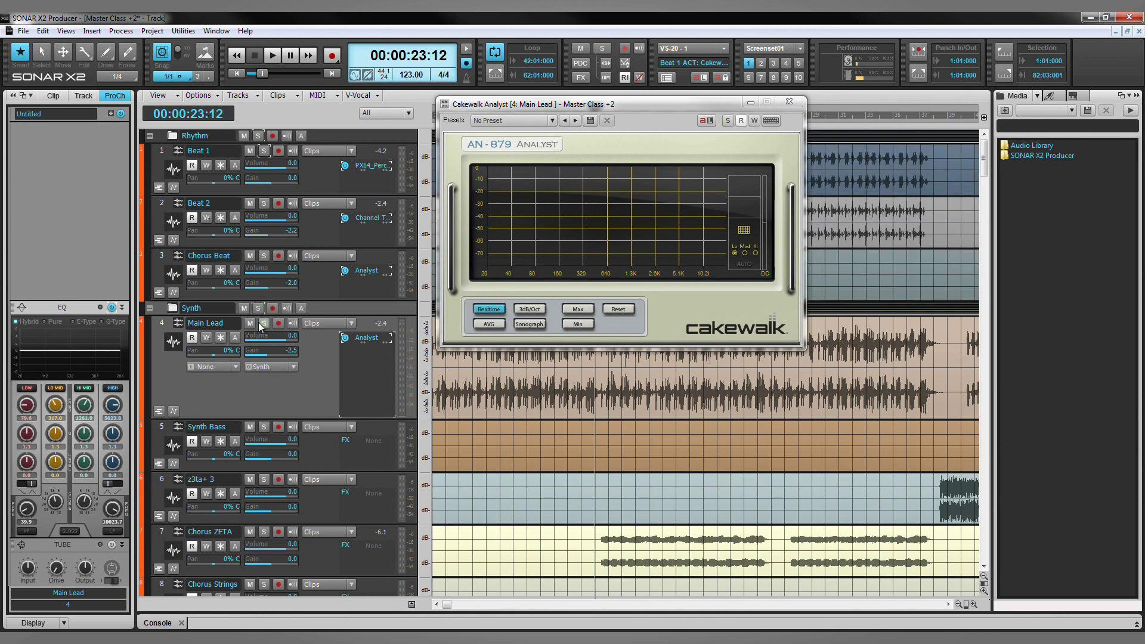
key(space)
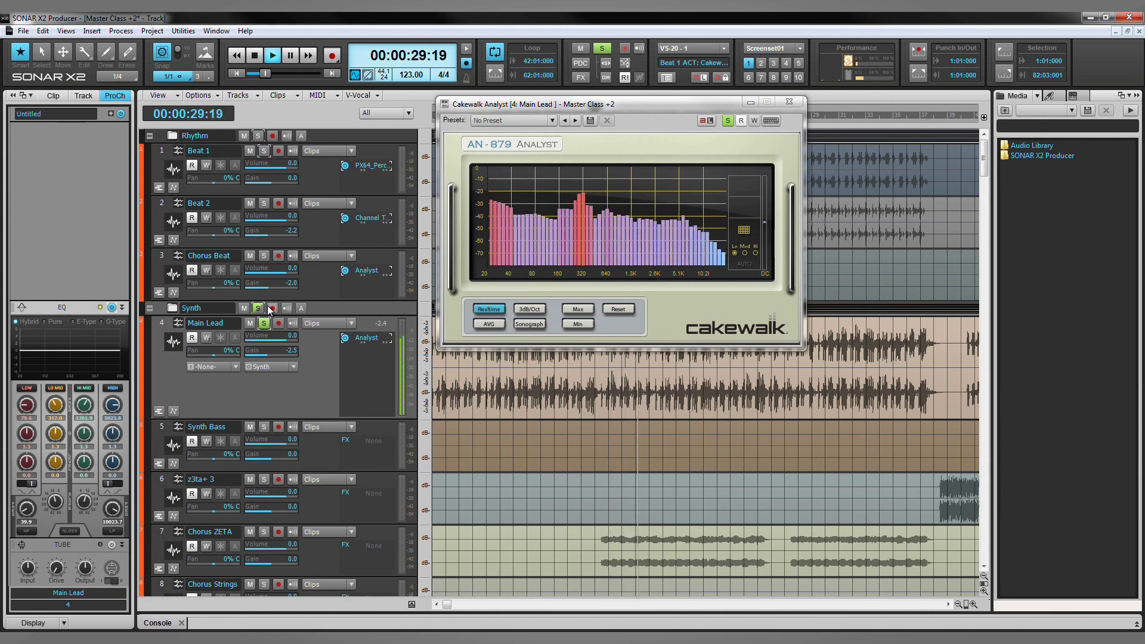
key(space)
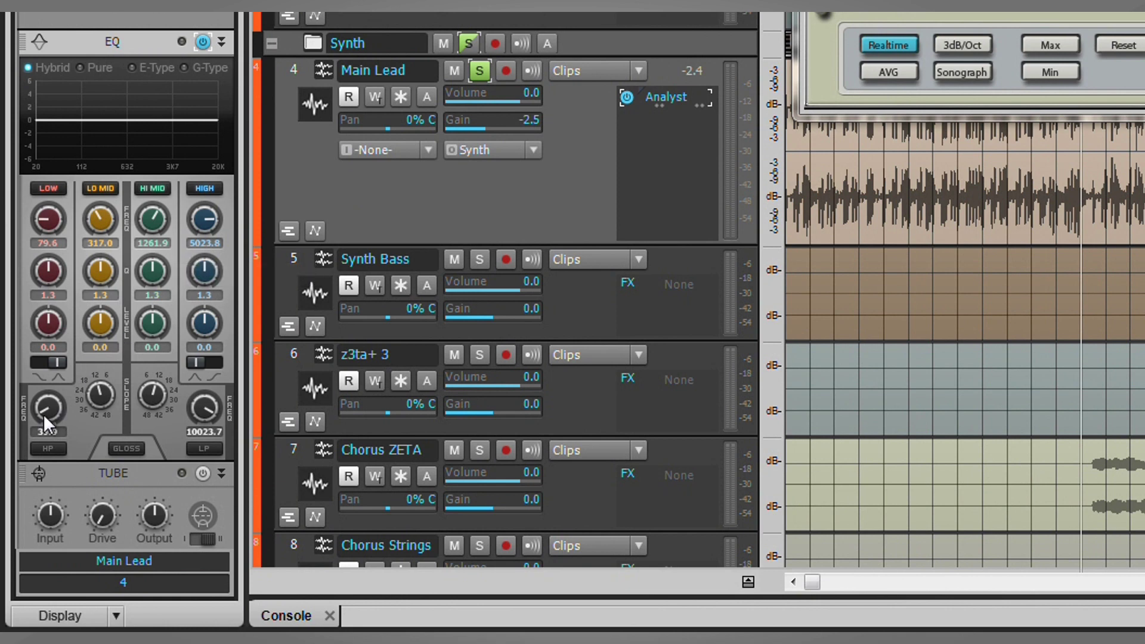
Enable the EQ high-pass filter at about 84.7 Hz with a 30 dB slope
click(37, 445)
scroll(48, 406, up, 4)
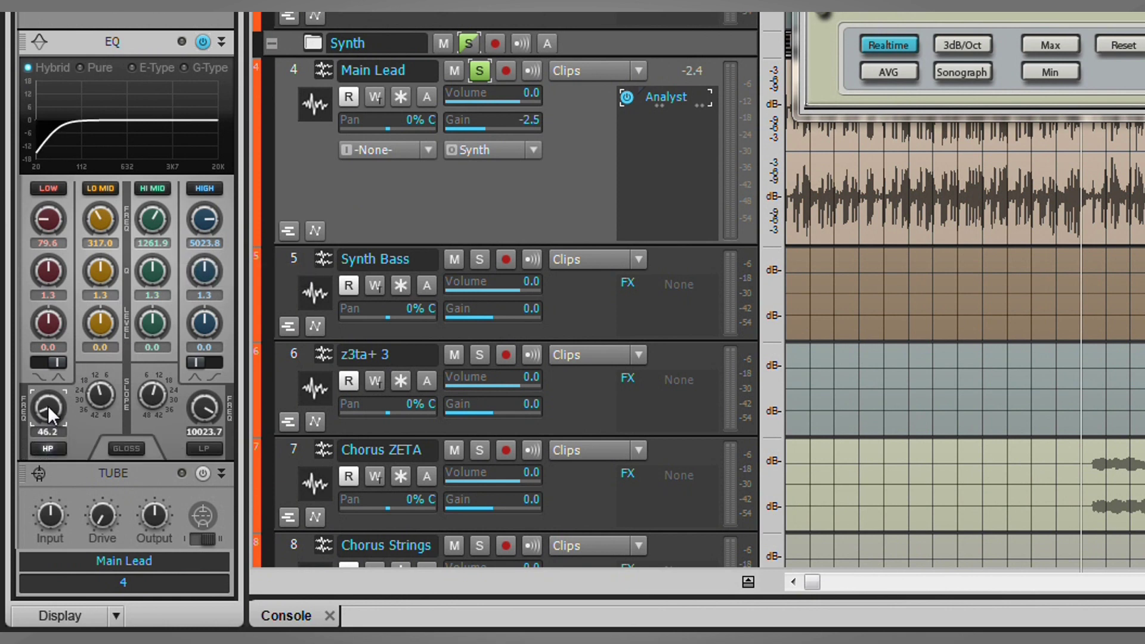
scroll(48, 406, up, 5)
scroll(48, 406, up, 3)
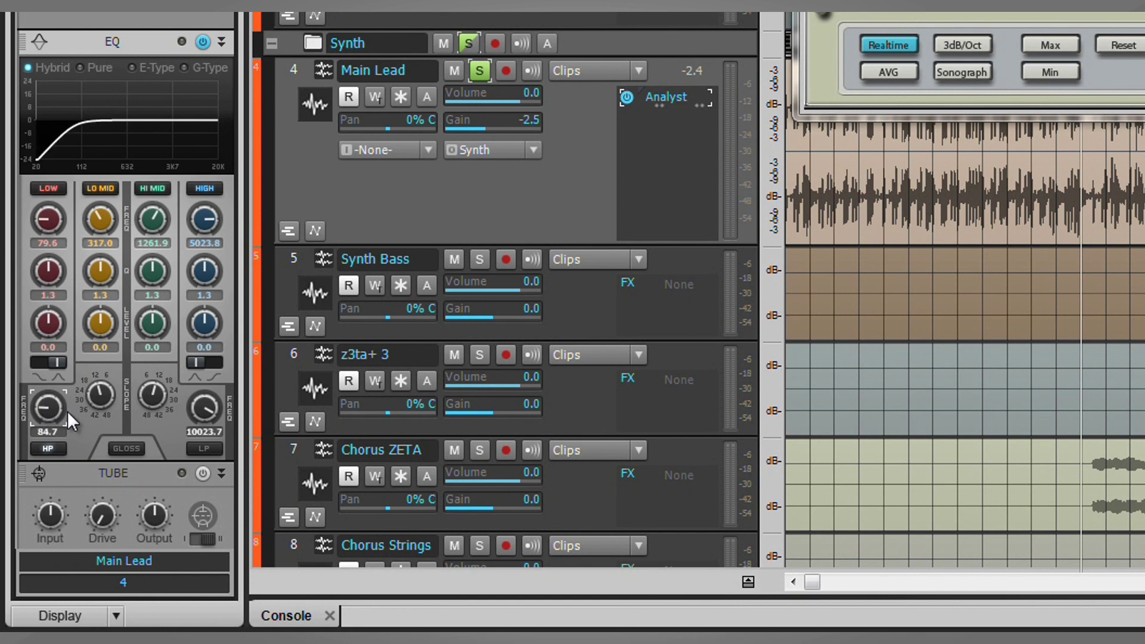
scroll(94, 394, up, 3)
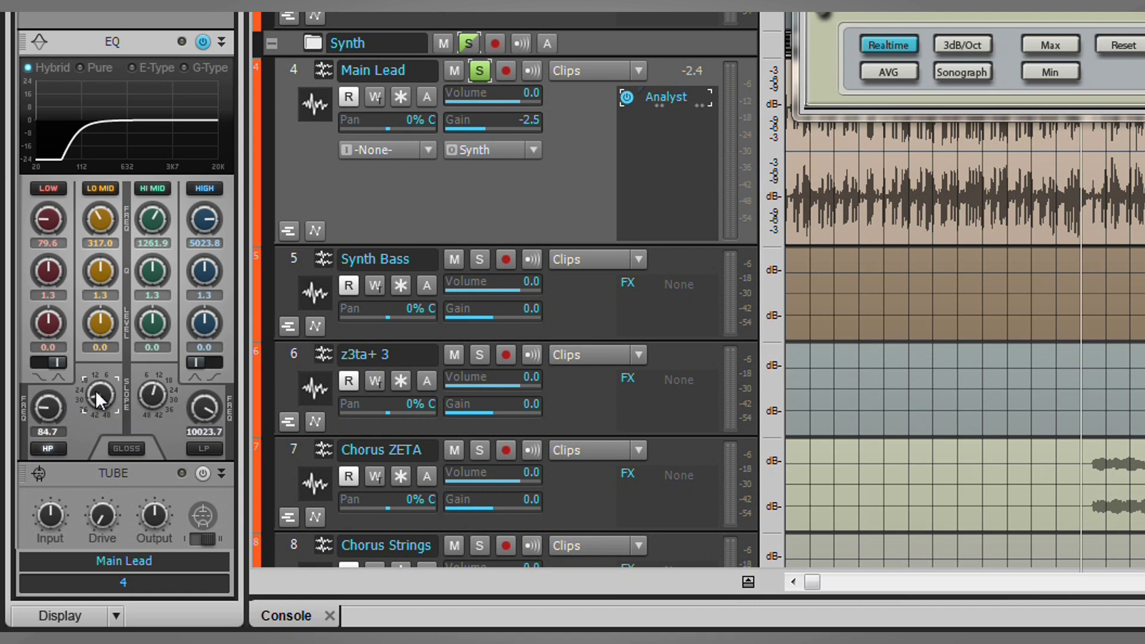
Raise the High band to about 11.2 kHz with a 15.4 dB boost
mouse_move(105, 399)
drag(210, 218, 210, 216)
scroll(211, 320, up, 4)
scroll(211, 319, up, 12)
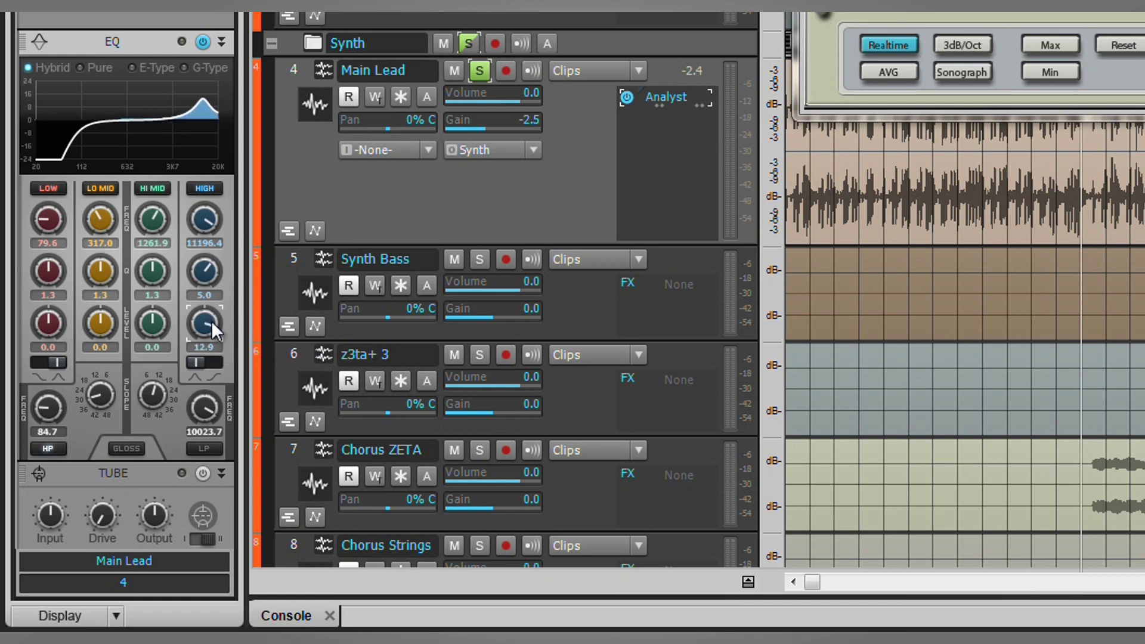
scroll(211, 320, down, 1)
scroll(212, 321, down, 1)
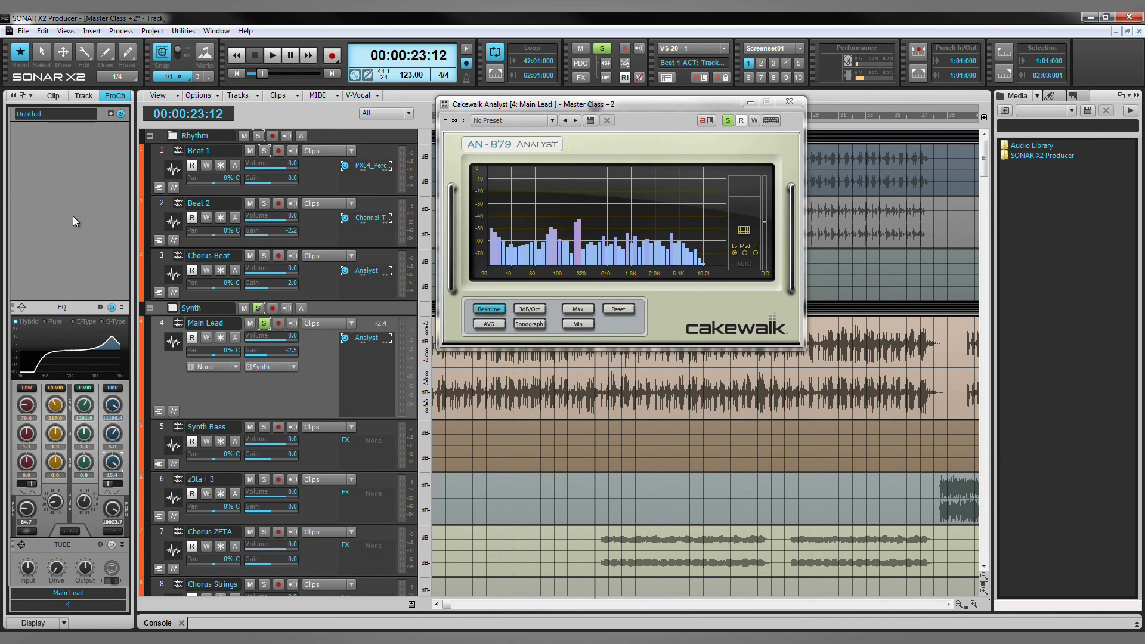
Insert the PC4K S-Type Bus Compressor module into Main Lead's ProChannel
right_click(73, 218)
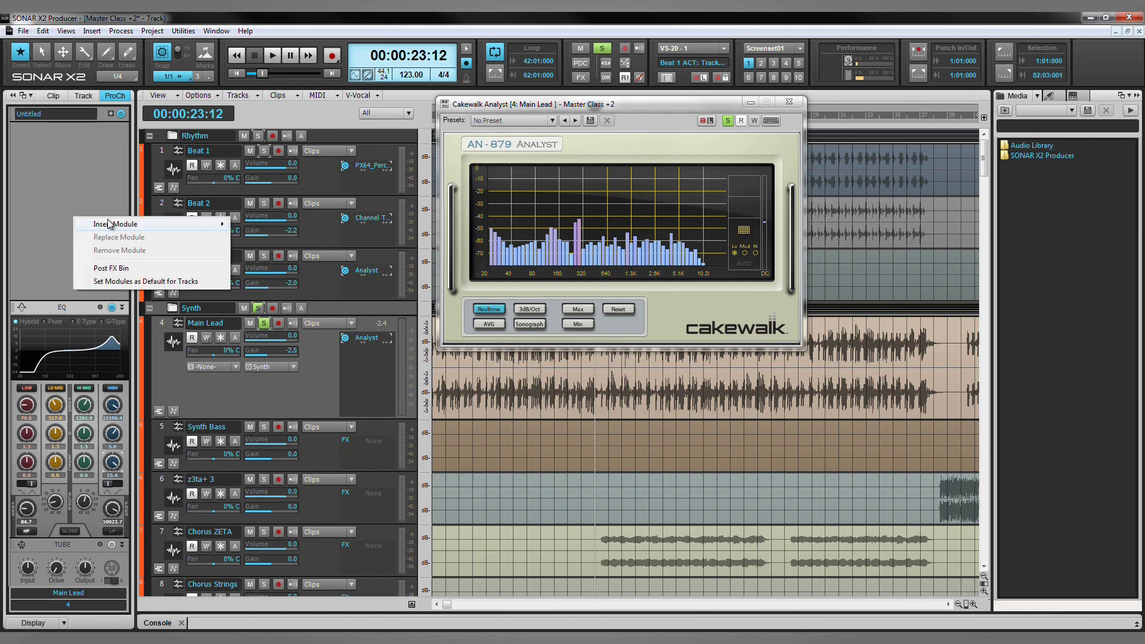
mouse_move(111, 223)
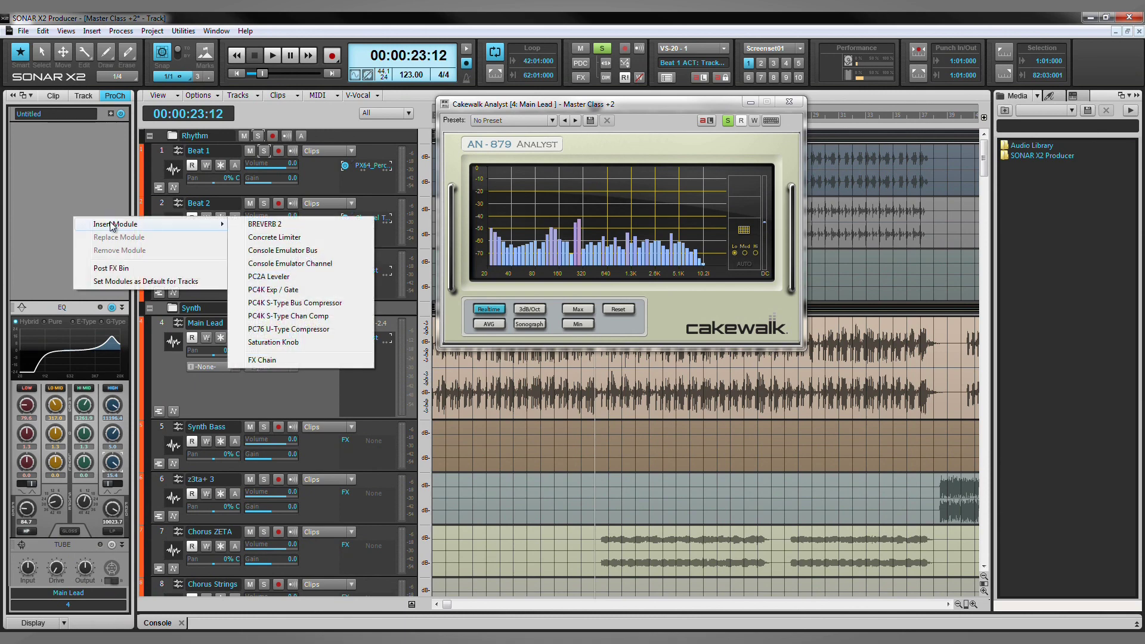
click(294, 302)
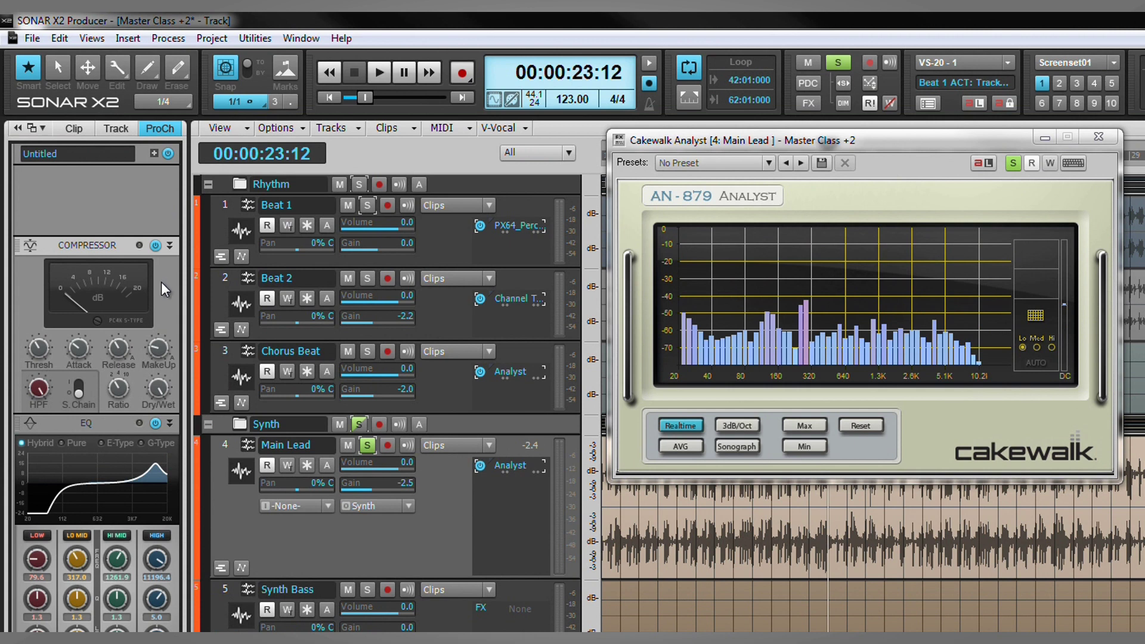
Raise the compressor's threshold to -12.2 dB
mouse_move(25, 360)
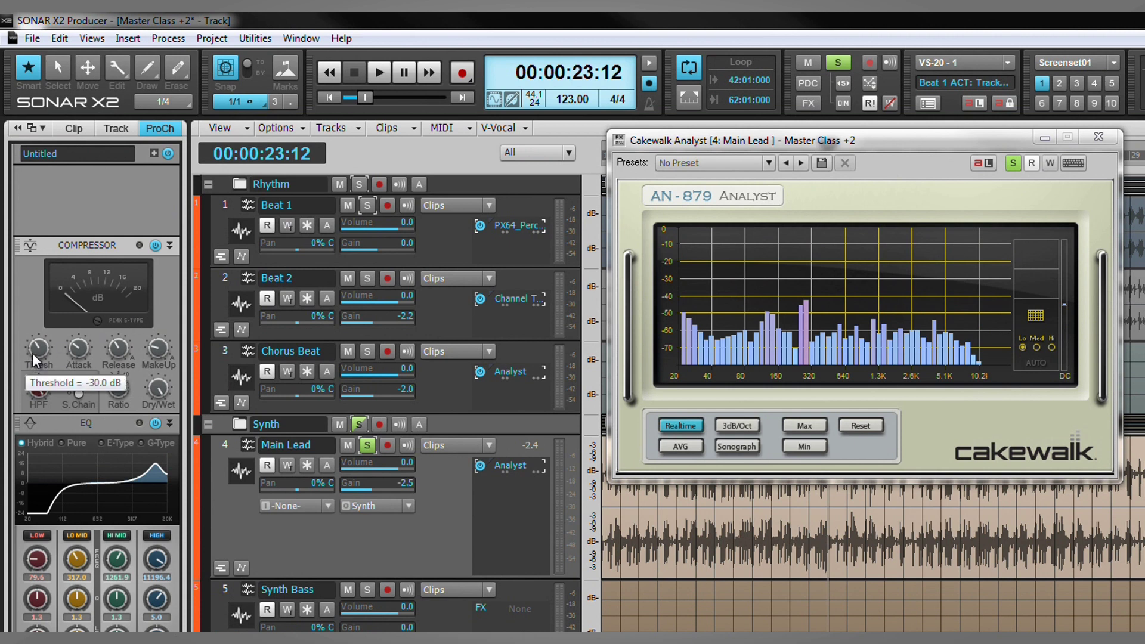
scroll(38, 348, up, 15)
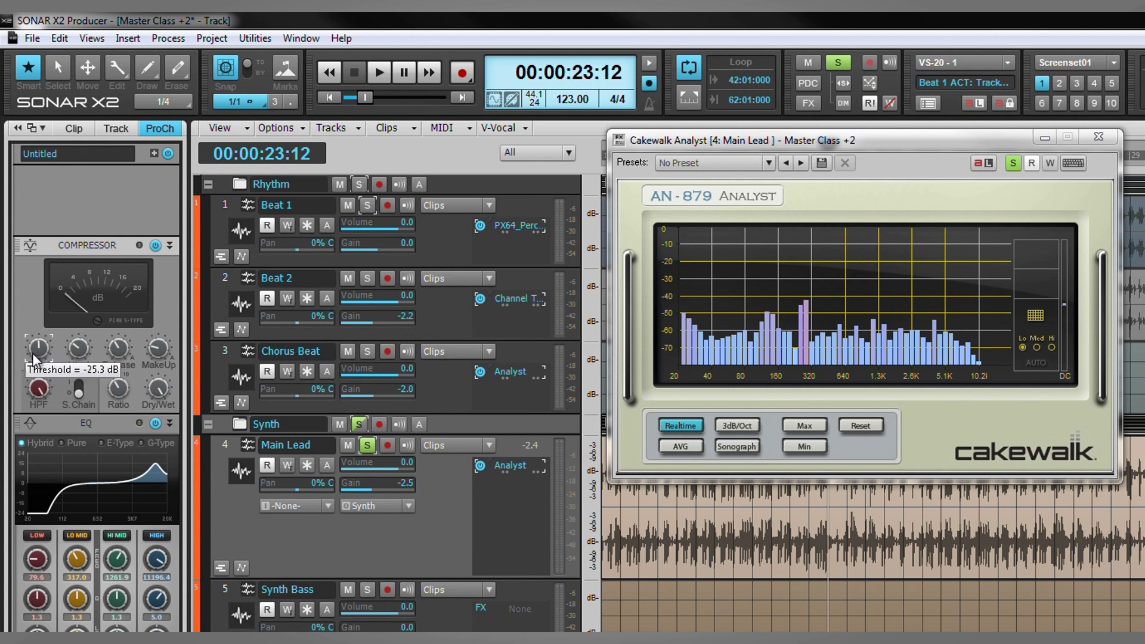
scroll(34, 358, up, 2)
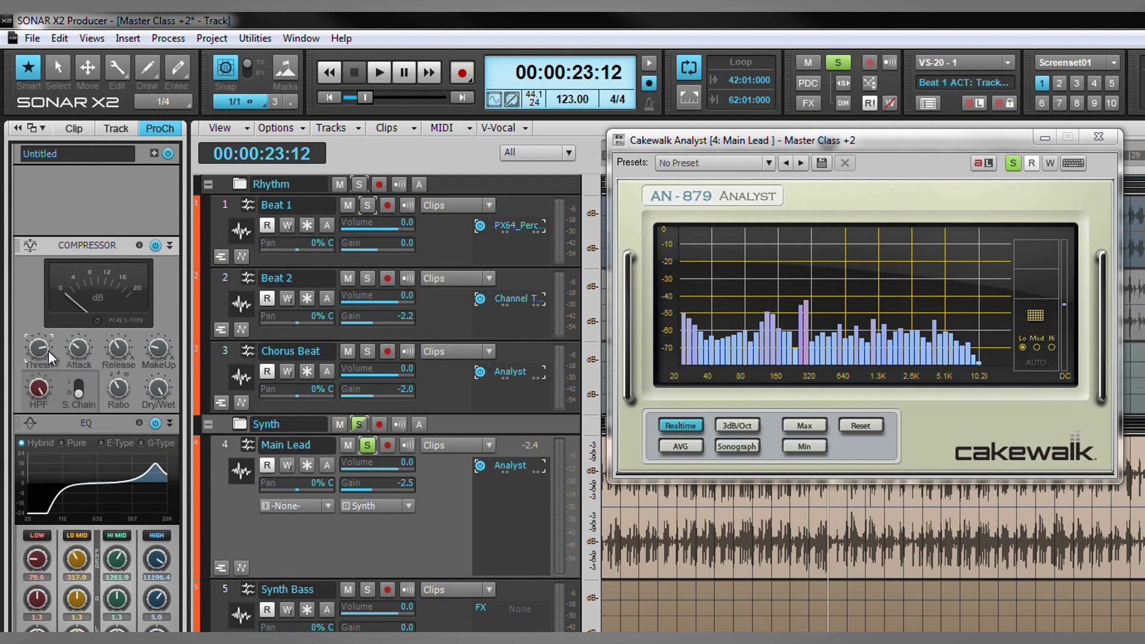
scroll(76, 353, up, 2)
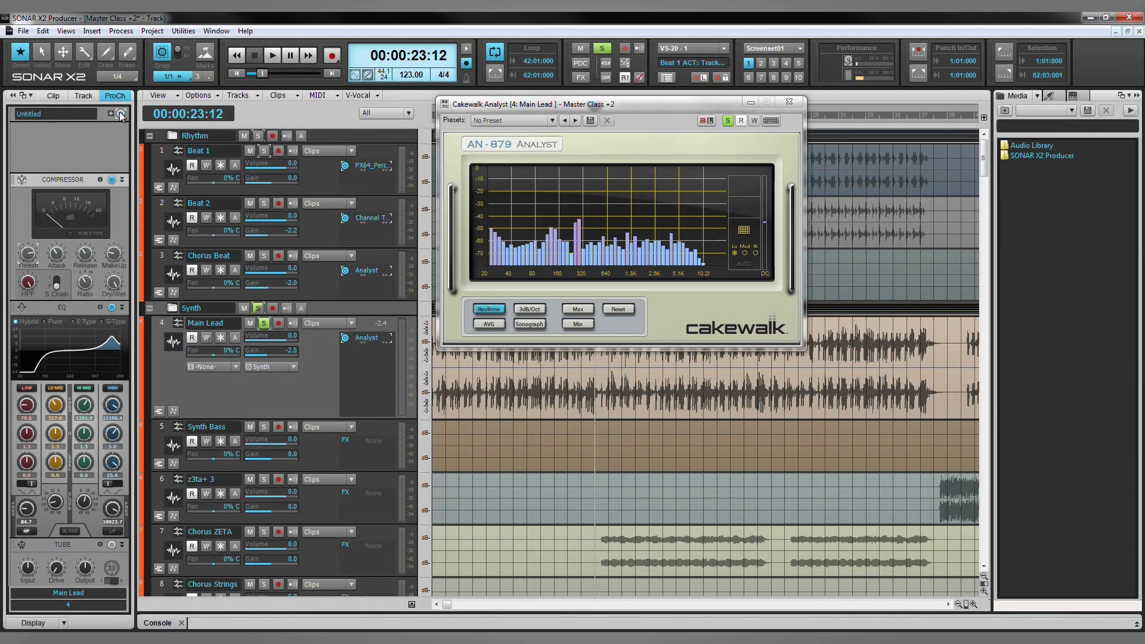
Play briefly so Analyst captures Main Lead's spectrum with the compressor and boosted EQ
key(space)
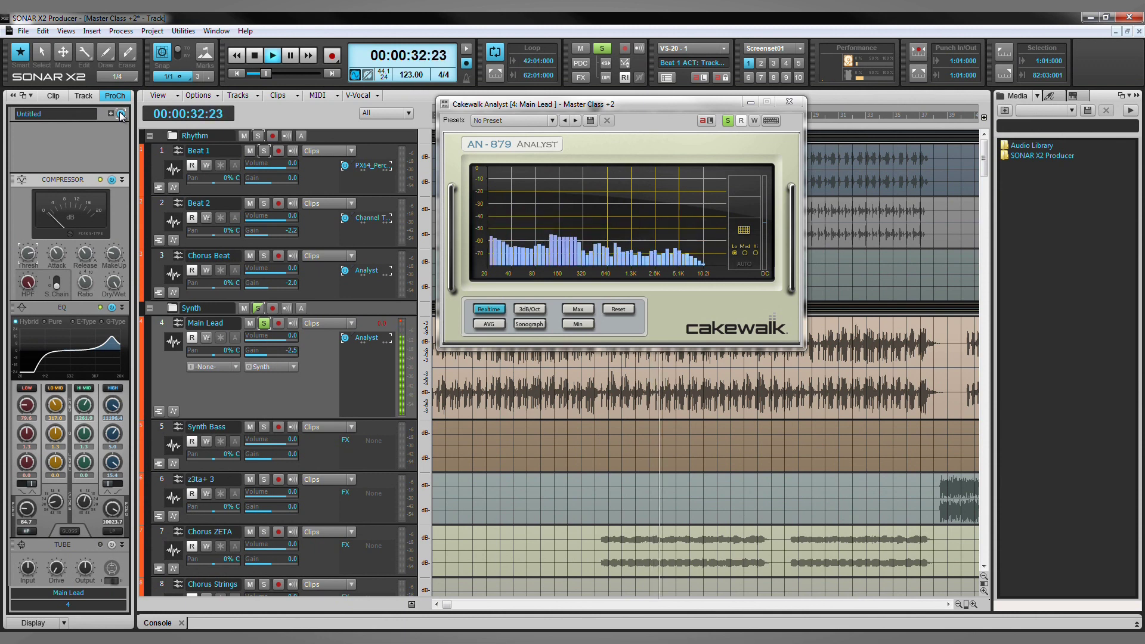
key(space)
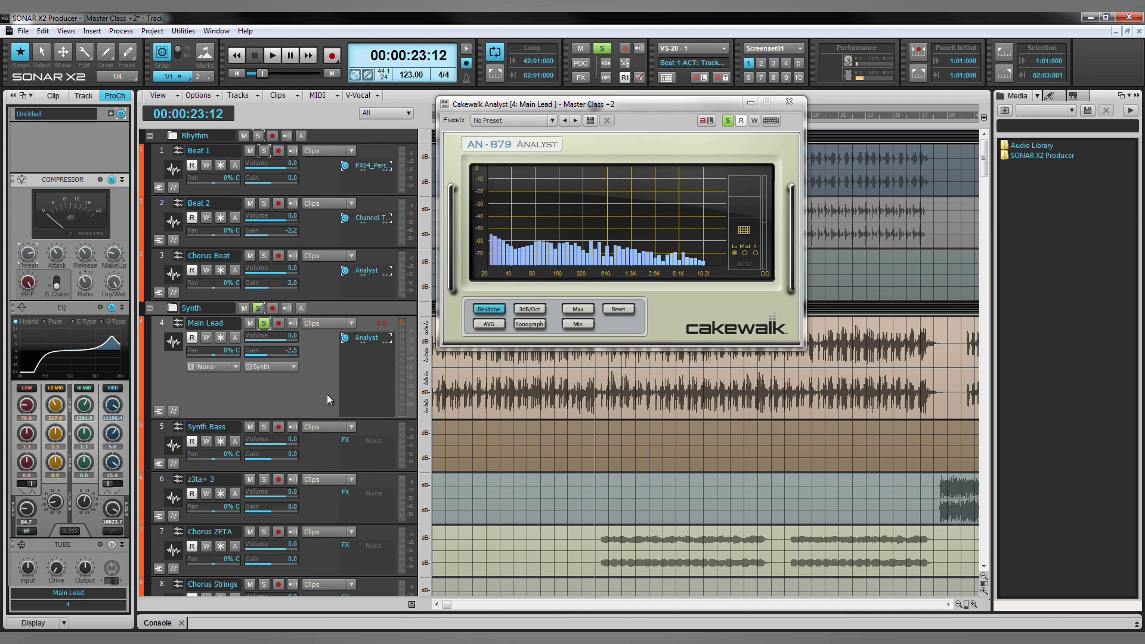
Select Chorus ZETA, unsolo Main Lead, and lower Chorus ZETA's gain to -3.0 dB
click(789, 105)
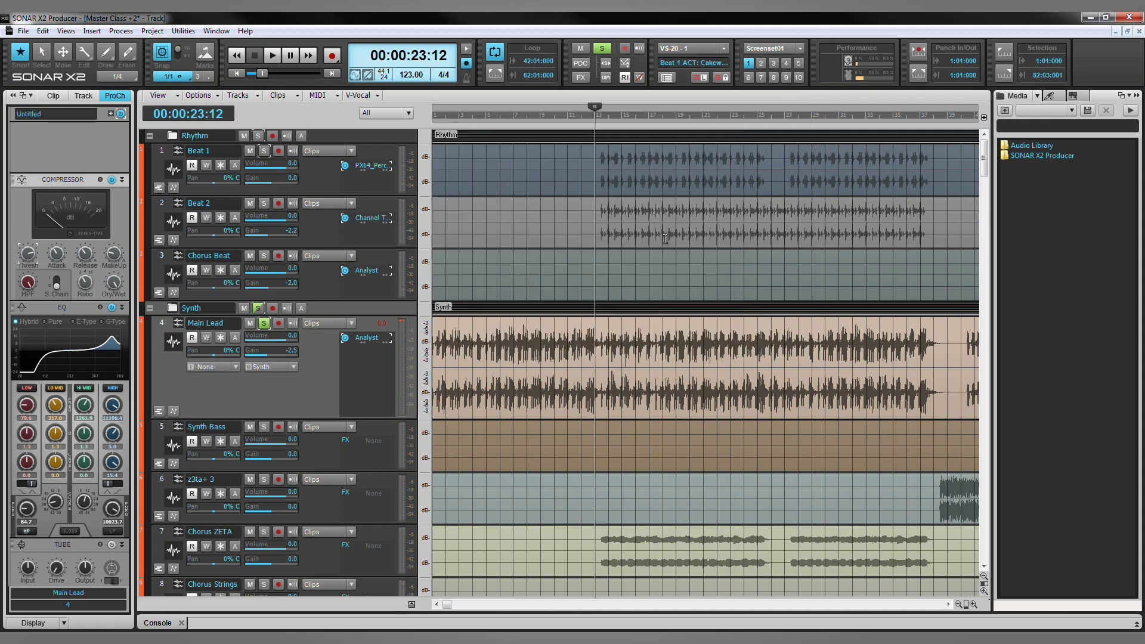
click(323, 457)
scroll(324, 457, down, 1)
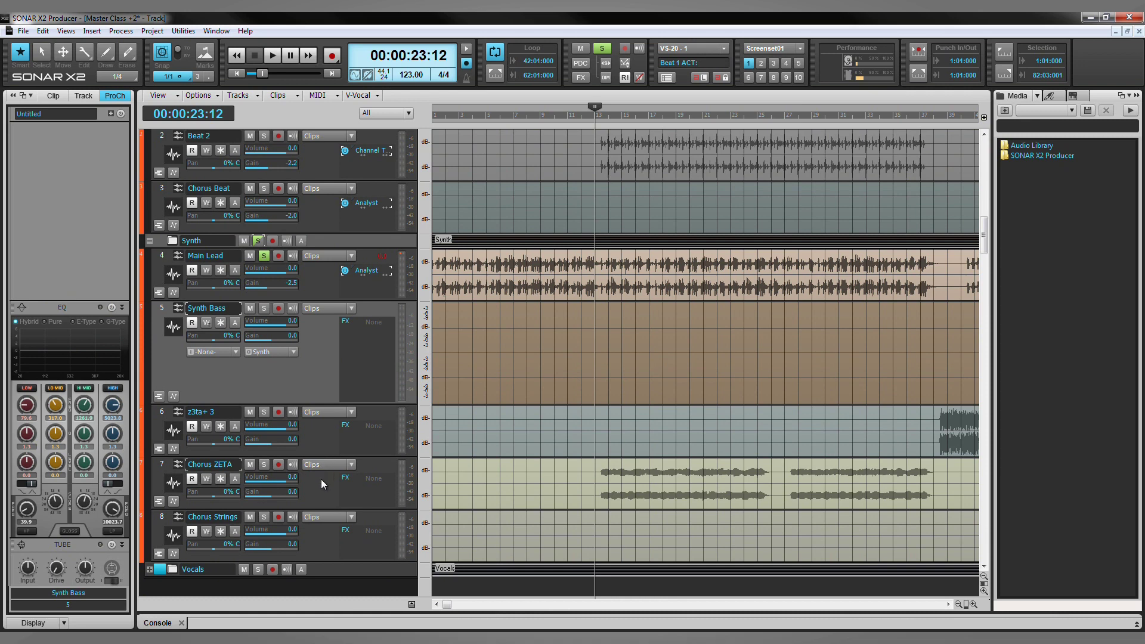
click(322, 479)
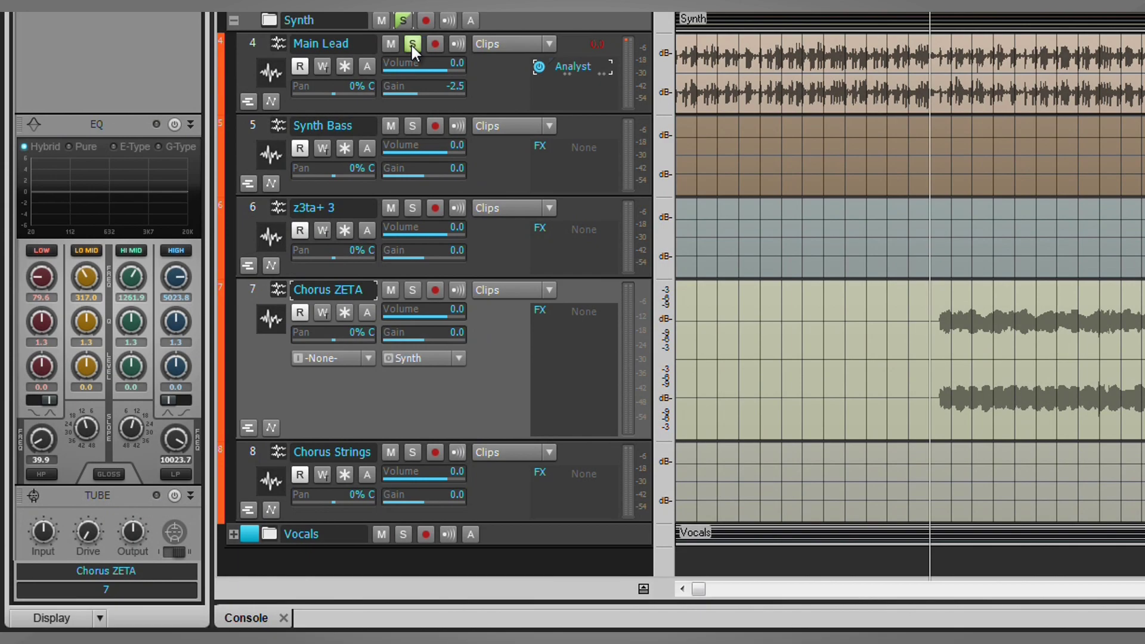
click(264, 255)
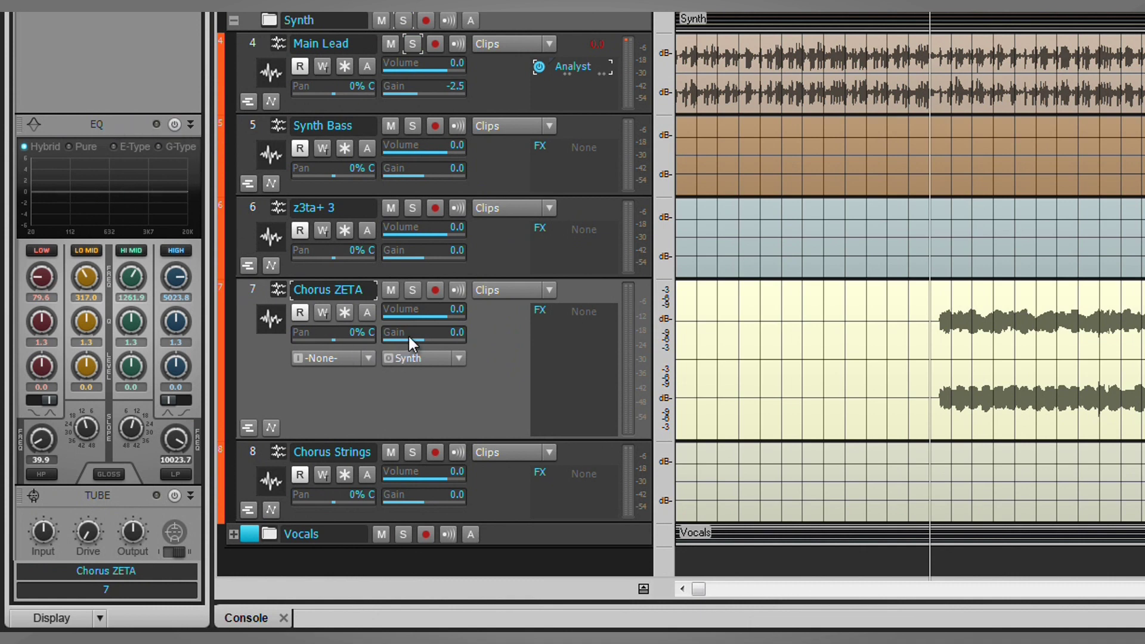
drag(408, 334, 408, 337)
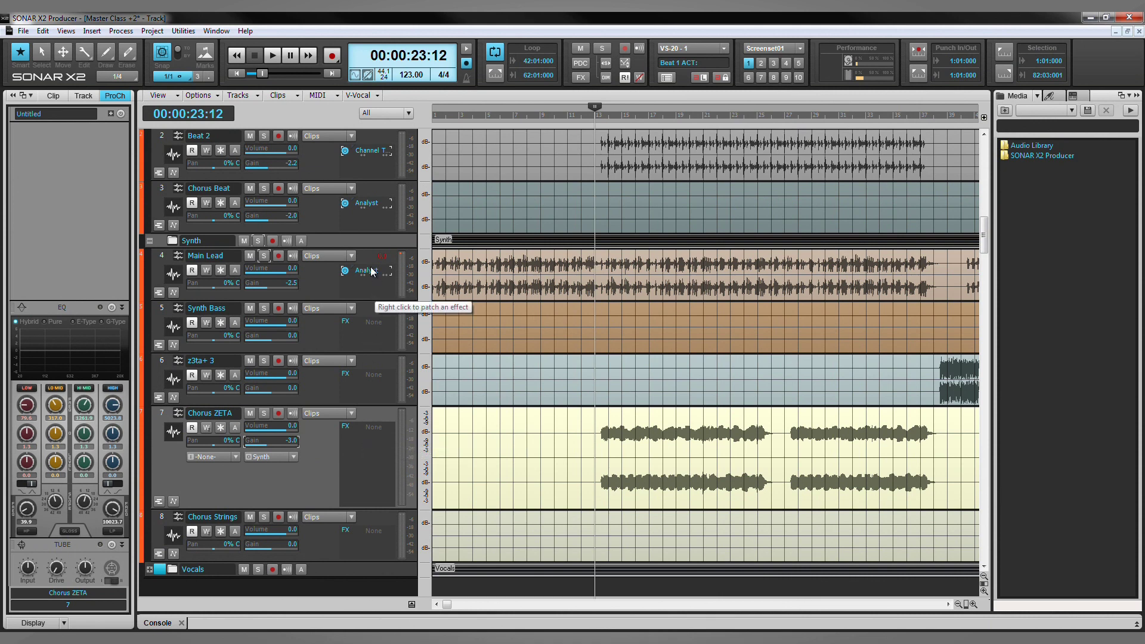
Move the Analyst effect from Main Lead to Chorus ZETA and open its spectrum window
drag(371, 270, 371, 268)
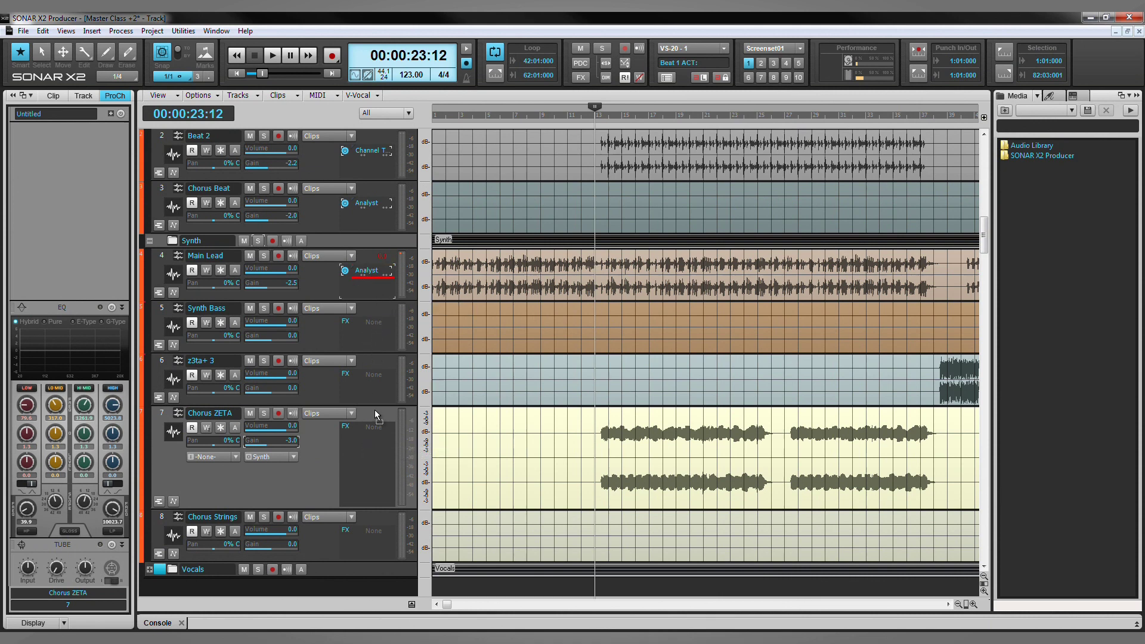
drag(373, 442, 374, 443)
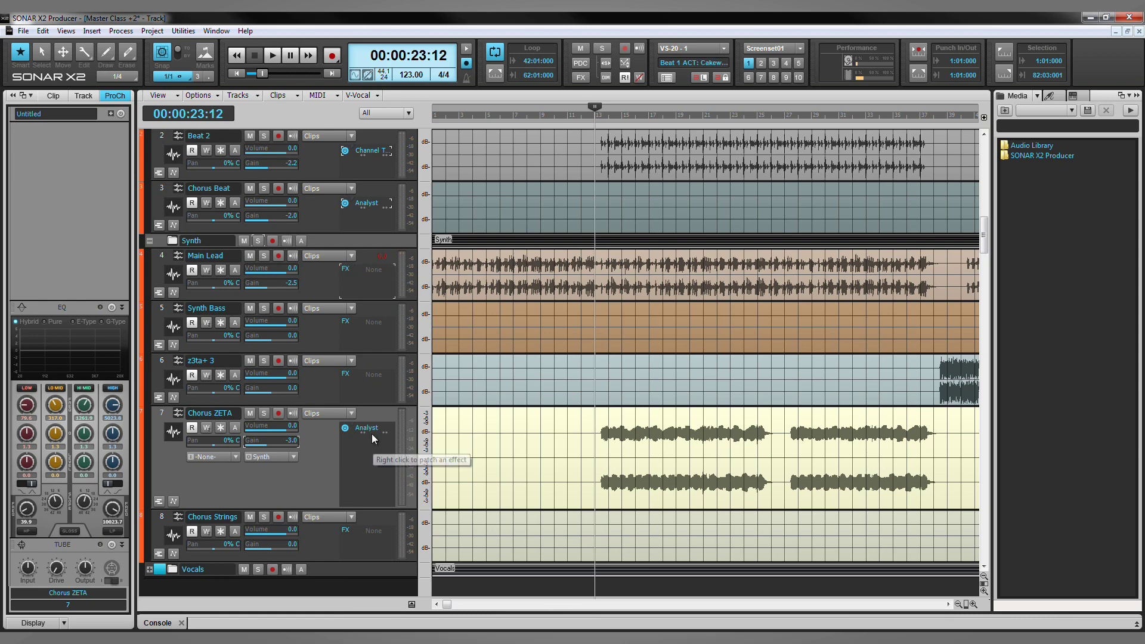
double_click(374, 430)
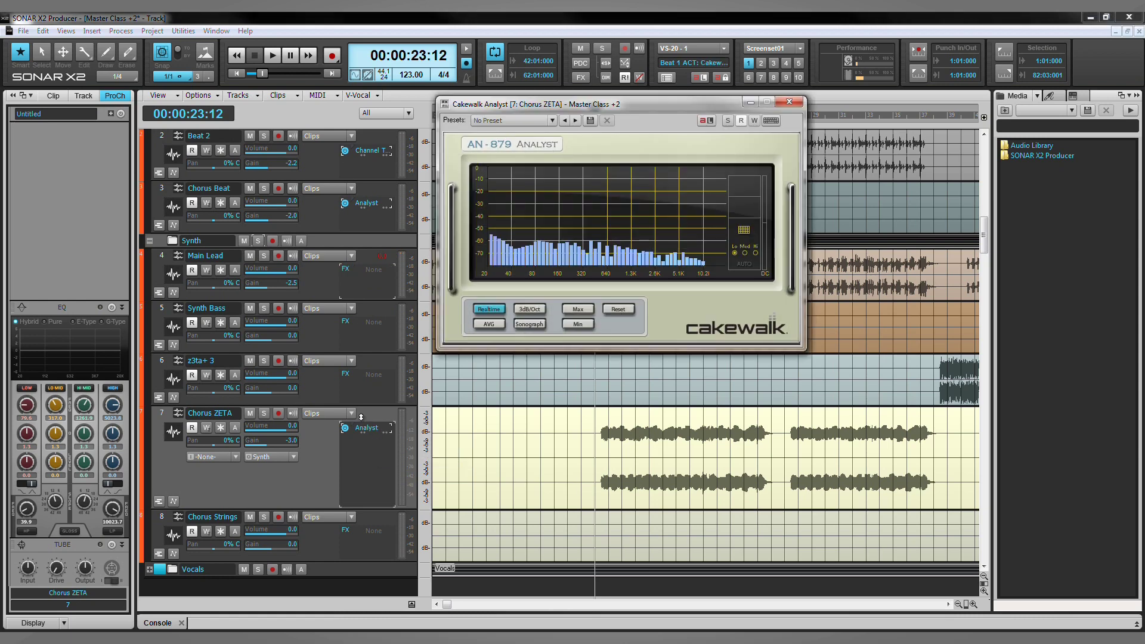
Solo Chorus ZETA, capture its spectrum during playback, and switch on its ProChannel EQ
click(264, 413)
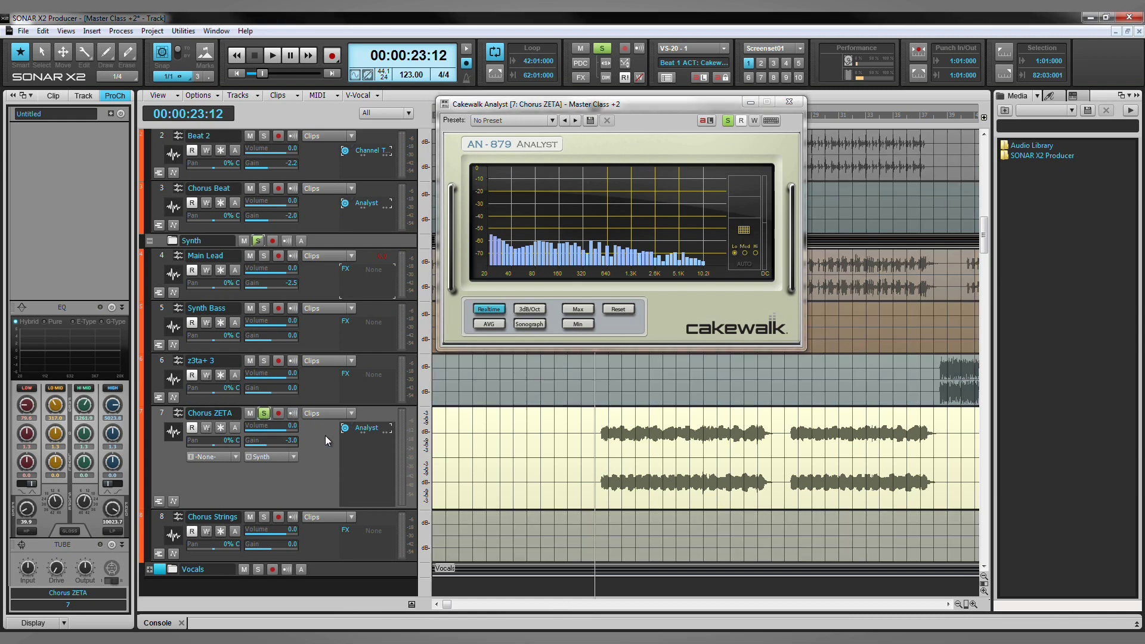
key(space)
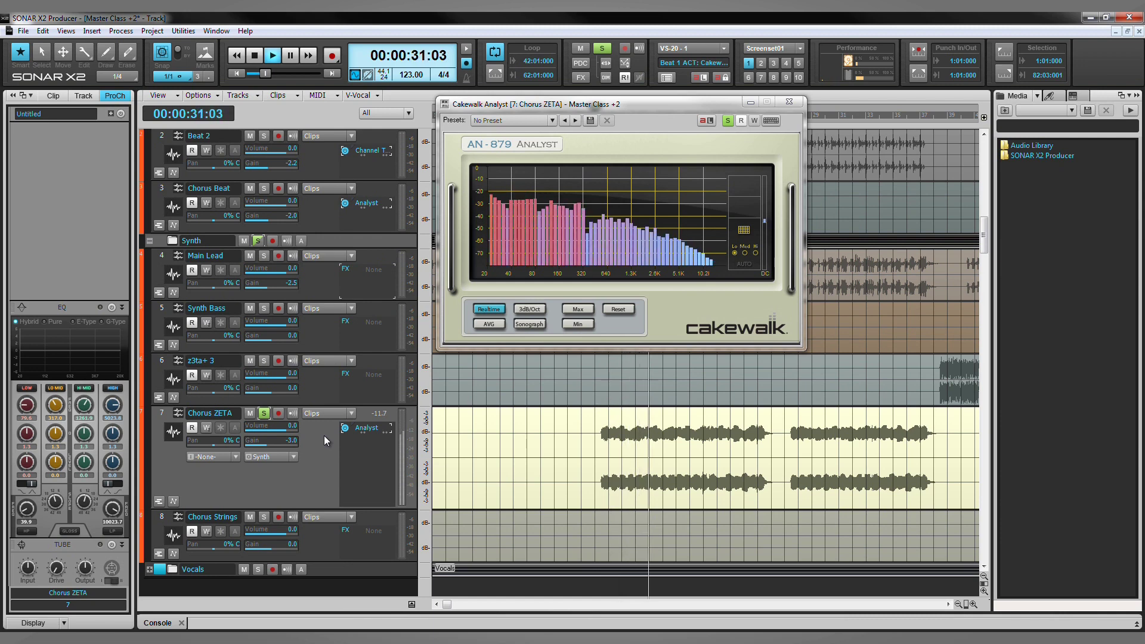
key(space)
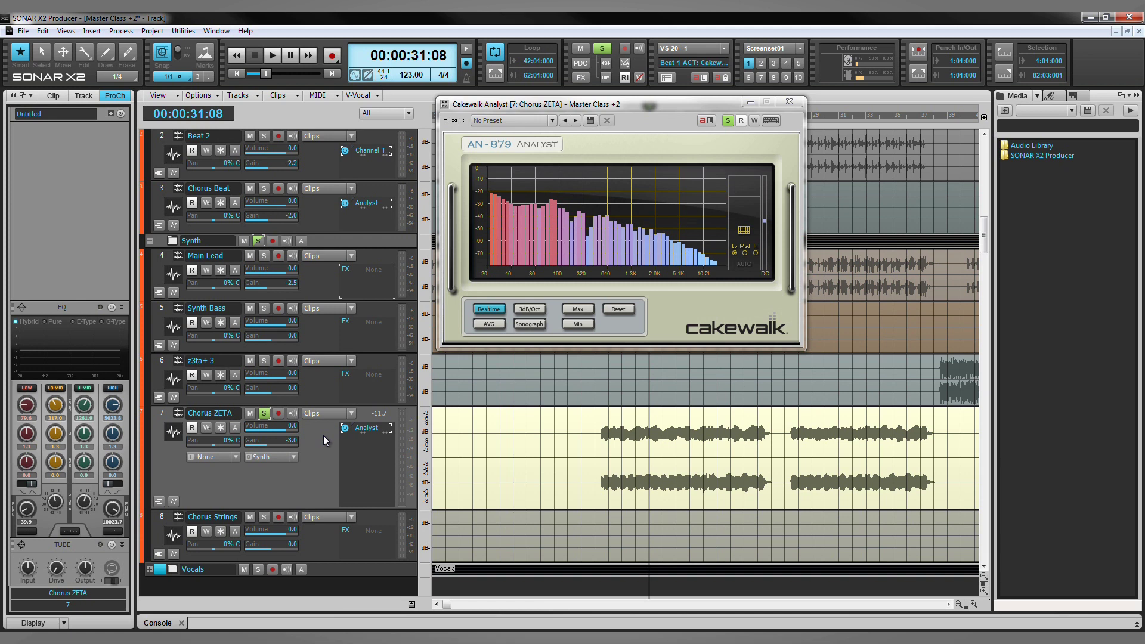
click(113, 308)
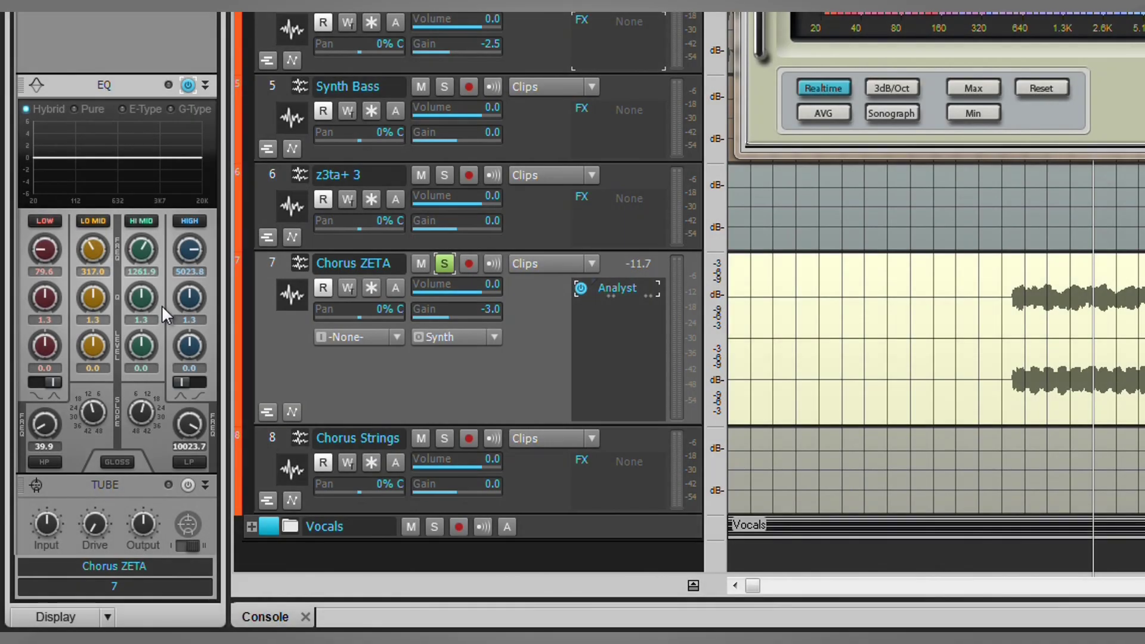
Enable the EQ low-pass filter and set it to 5203.1 Hz
click(189, 463)
scroll(191, 423, down, 10)
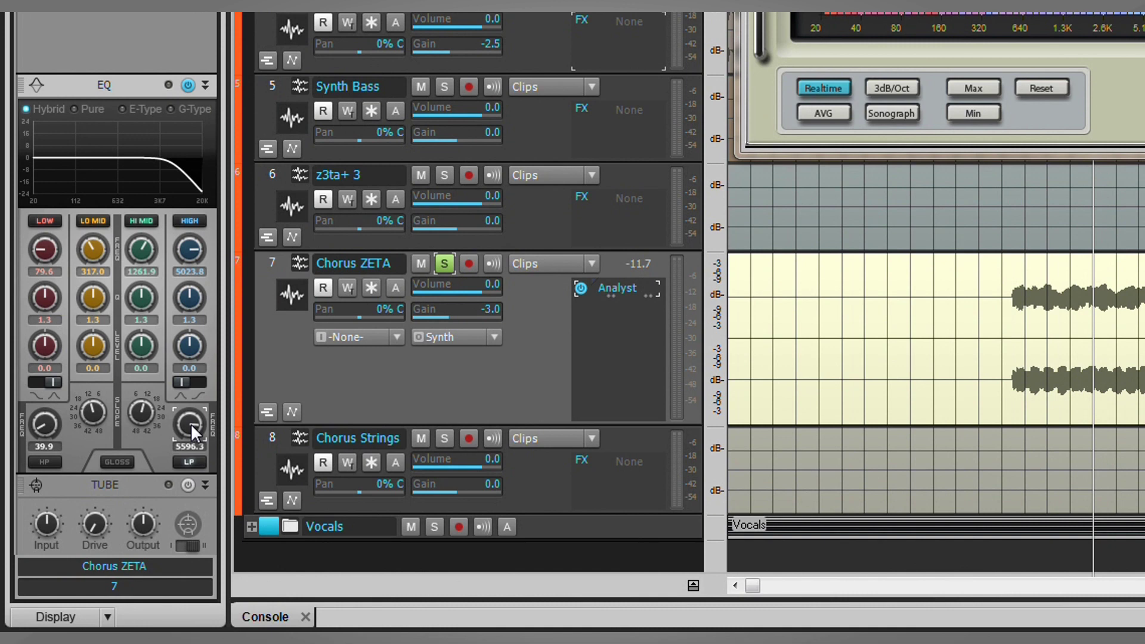
scroll(191, 423, down, 4)
scroll(136, 413, up, 4)
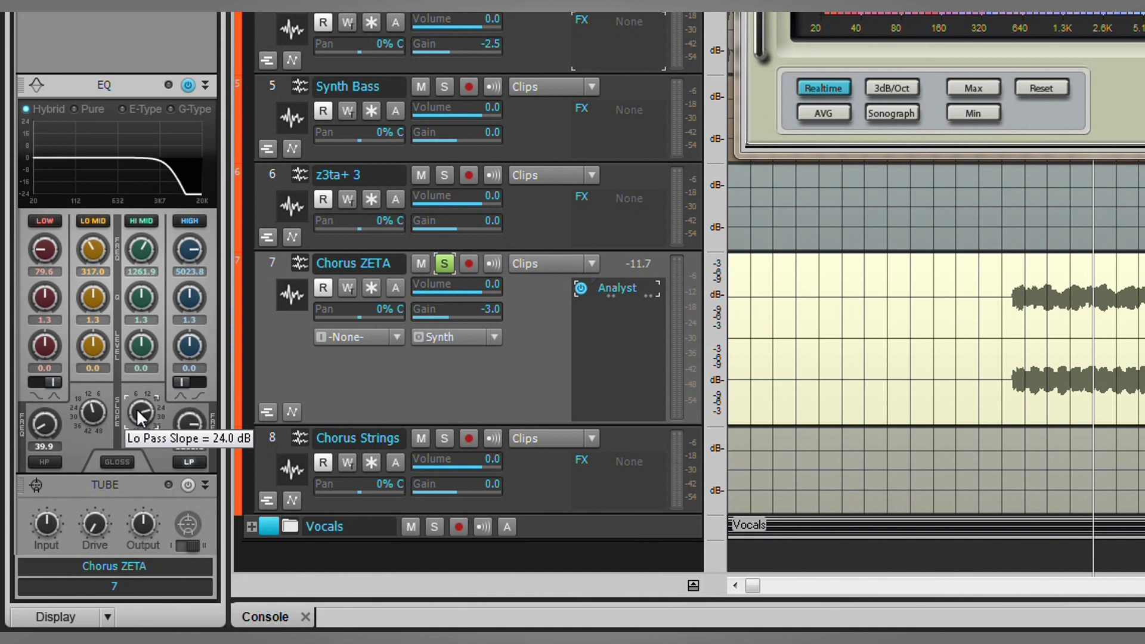
scroll(137, 415, up, 1)
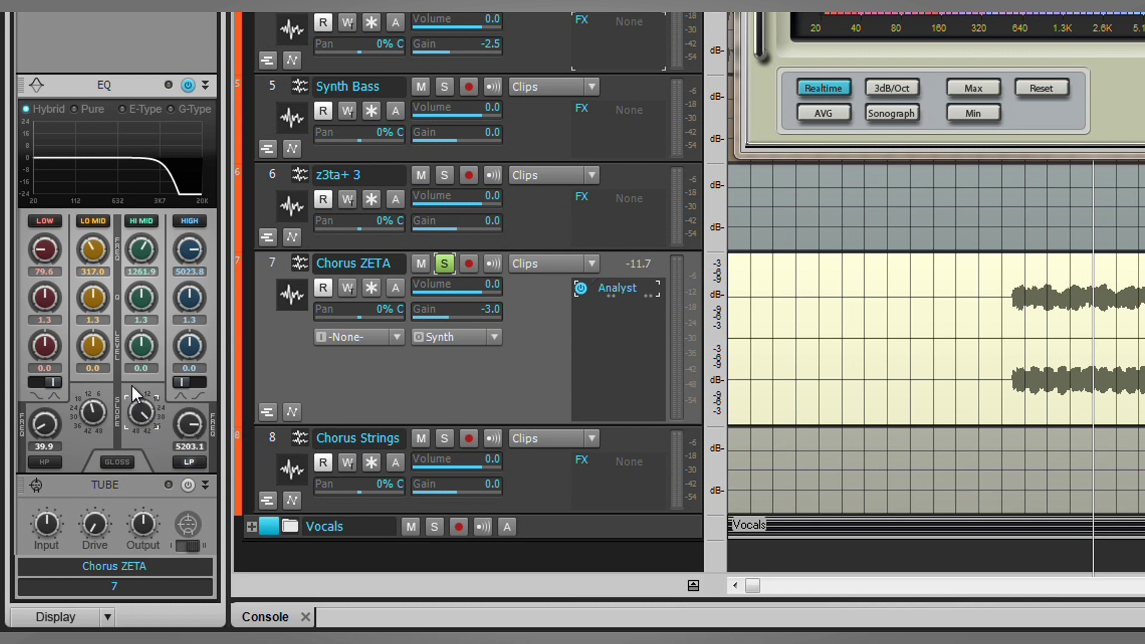
Enable the high-pass filter at 42.9 Hz and adjust its slope
click(49, 462)
scroll(49, 424, up, 1)
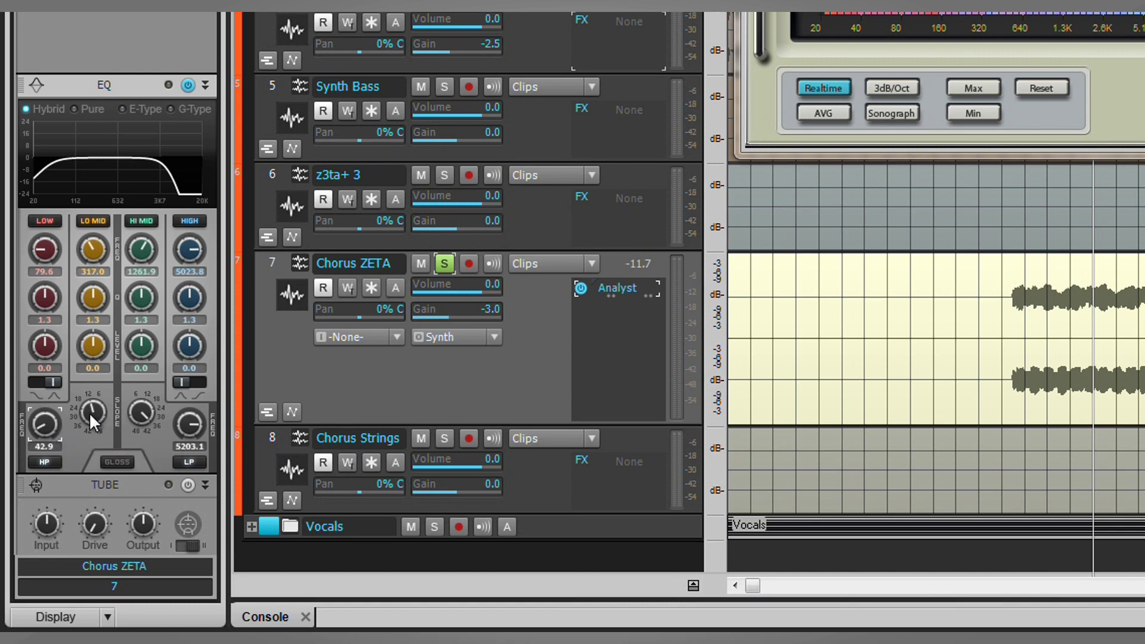
scroll(88, 413, up, 1)
scroll(88, 413, up, 1)
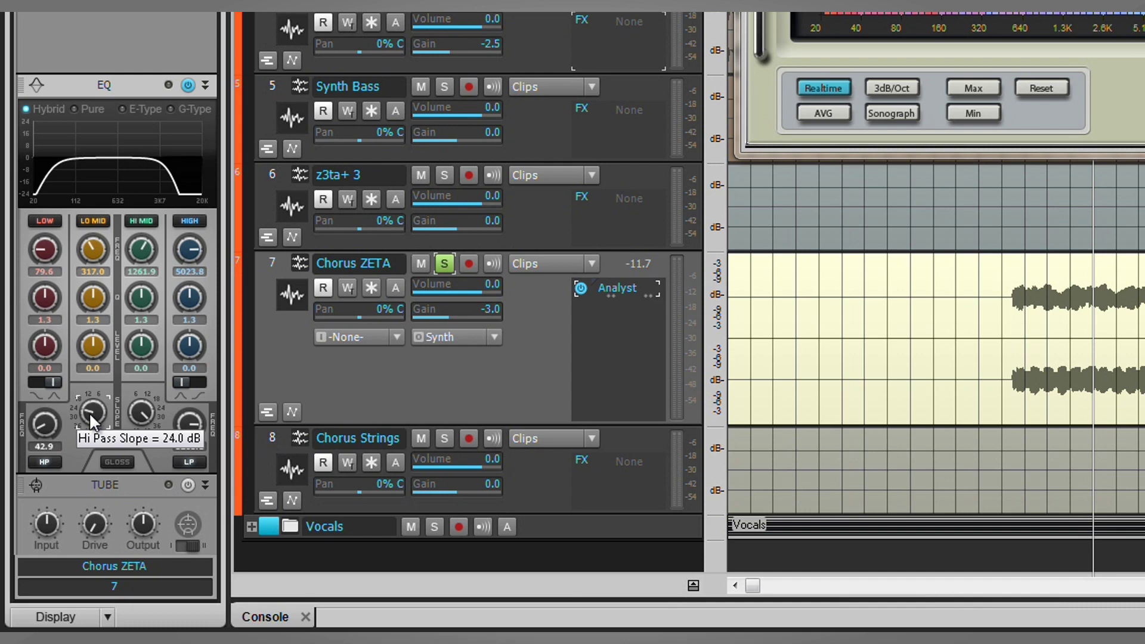
scroll(89, 412, down, 1)
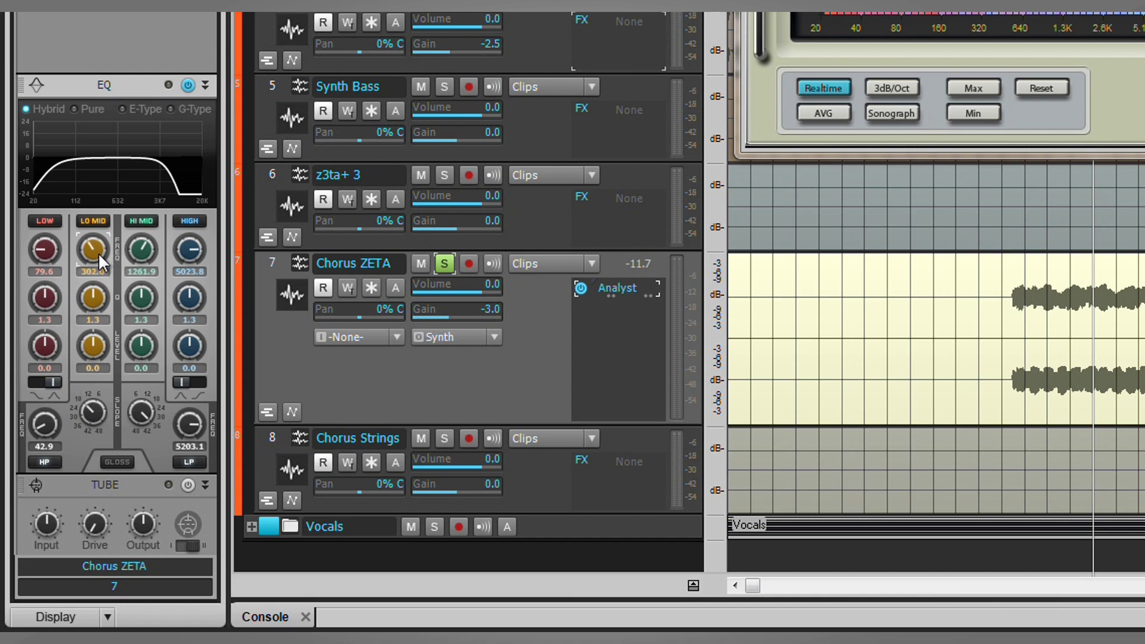
Raise the low-mid band's gain to 12.4 dB
mouse_move(114, 274)
scroll(92, 350, up, 2)
scroll(92, 349, up, 10)
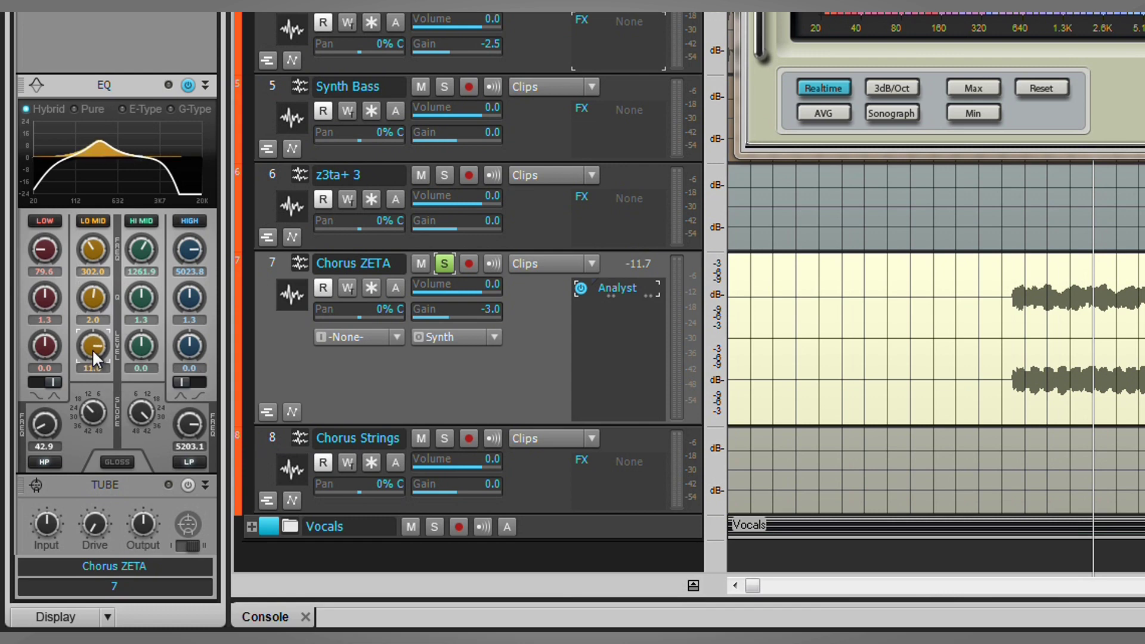
scroll(92, 349, up, 1)
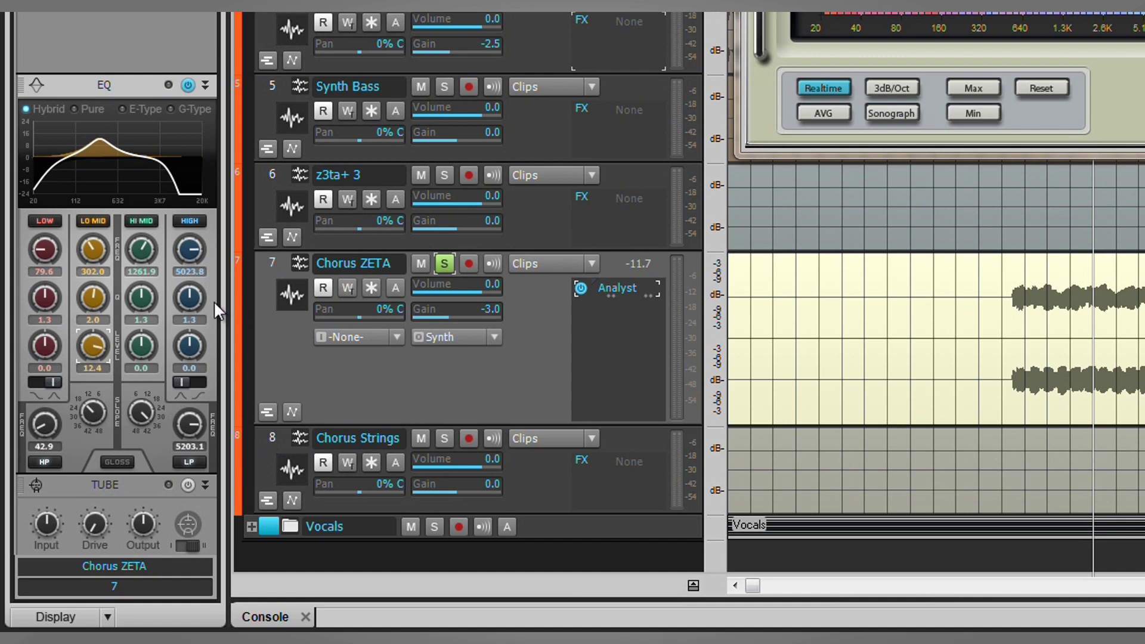
Sweep the low-mid frequency to around 300 Hz while auditioning, then stop playback
mouse_move(94, 256)
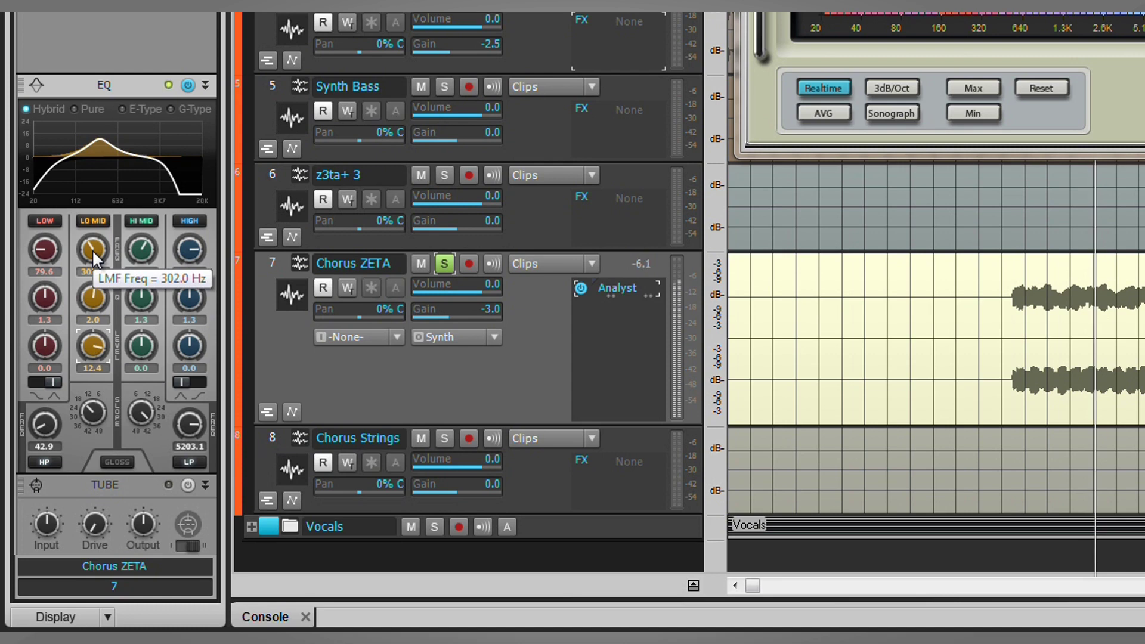
scroll(93, 257, up, 10)
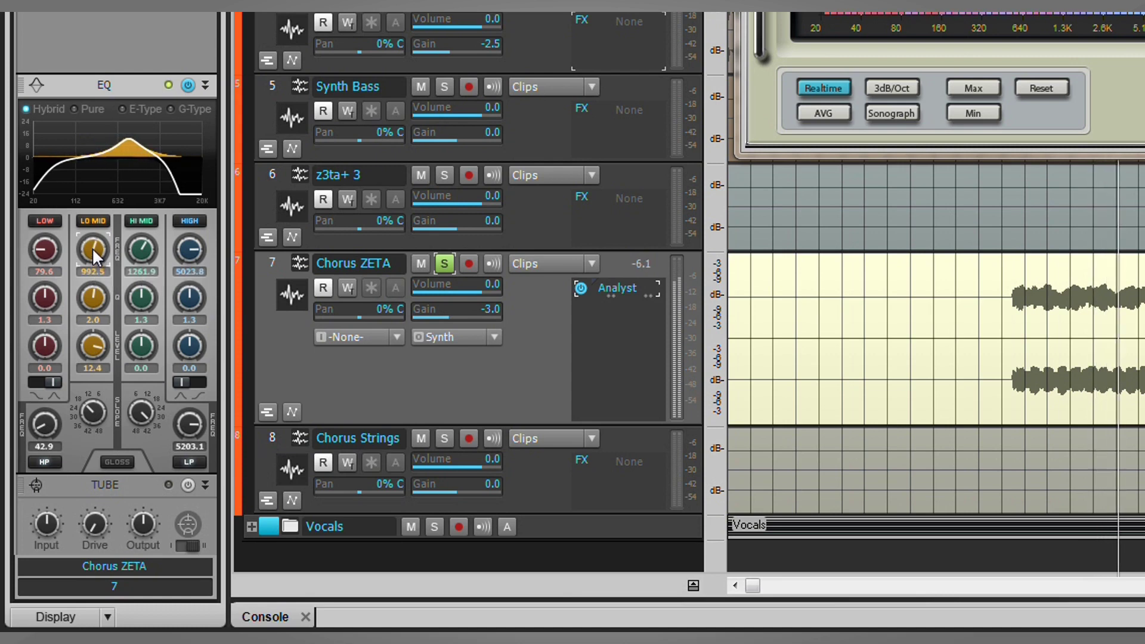
scroll(94, 257, down, 10)
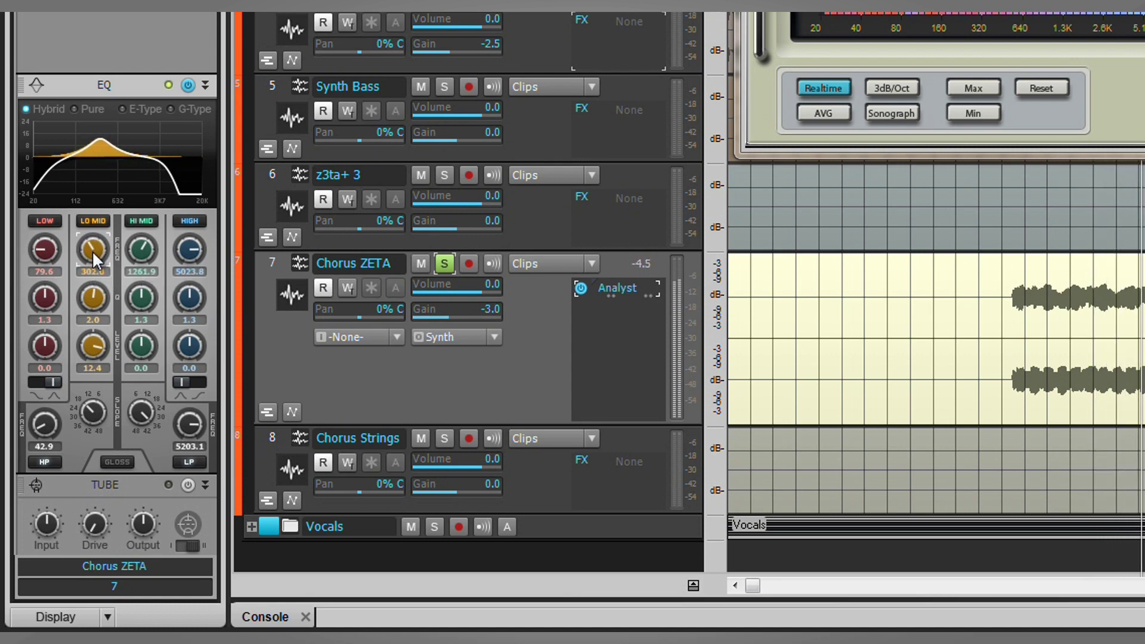
scroll(93, 257, down, 5)
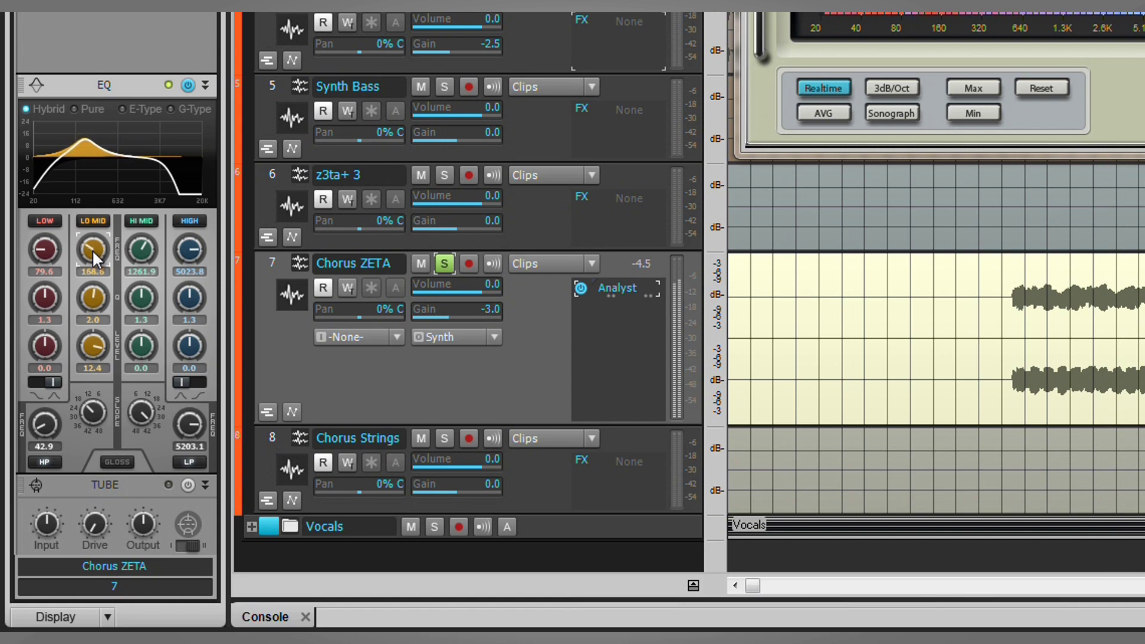
scroll(94, 257, up, 5)
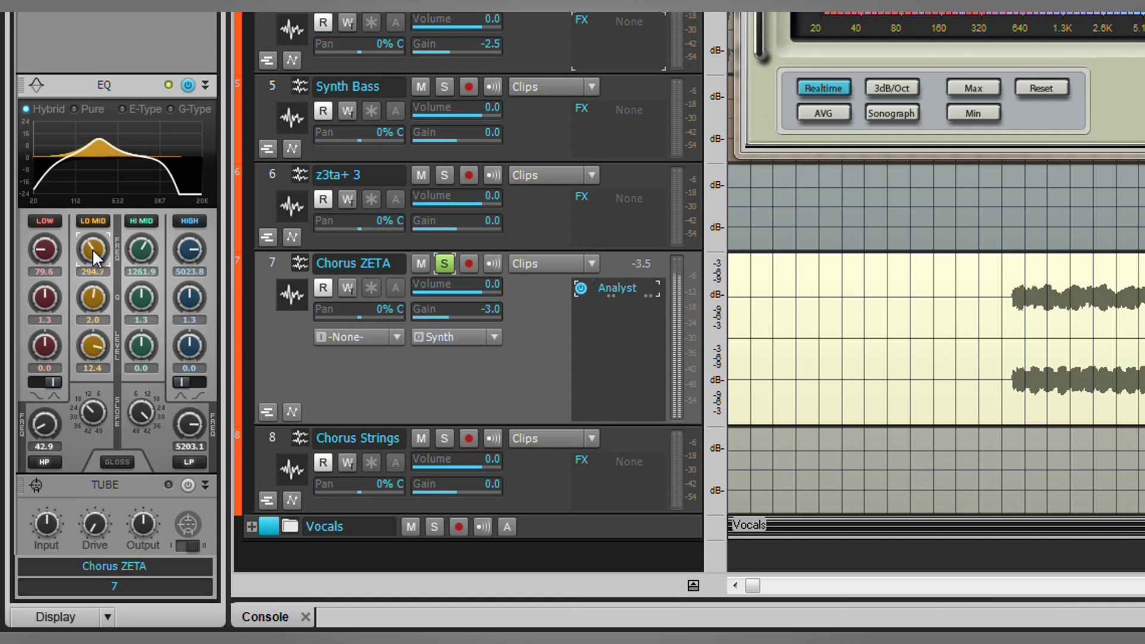
scroll(94, 257, down, 2)
scroll(93, 257, up, 2)
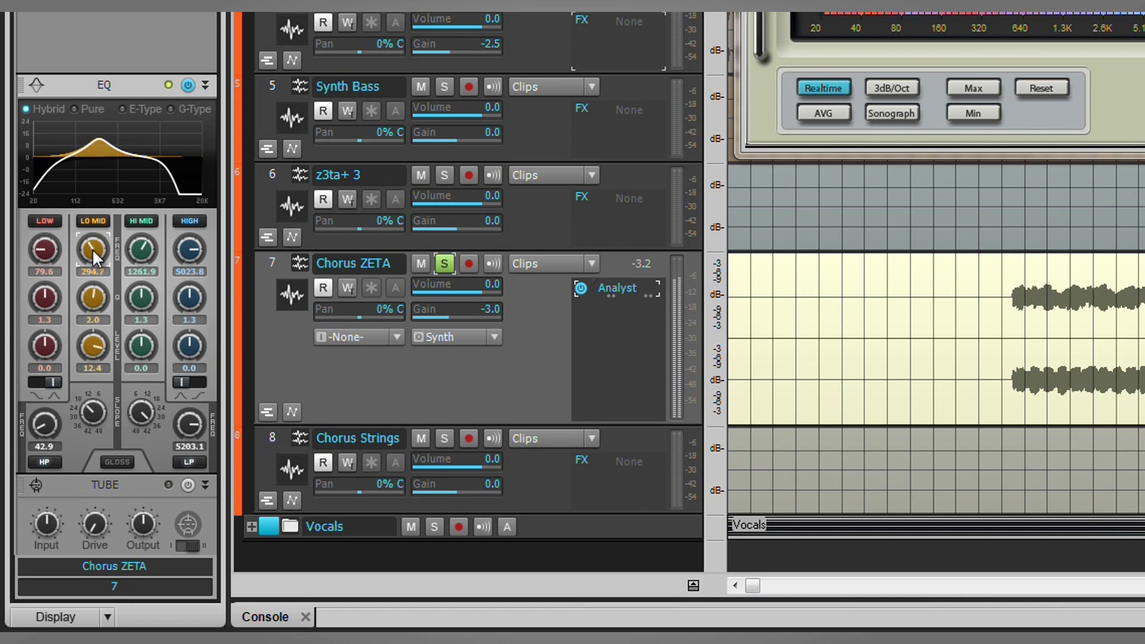
key(space)
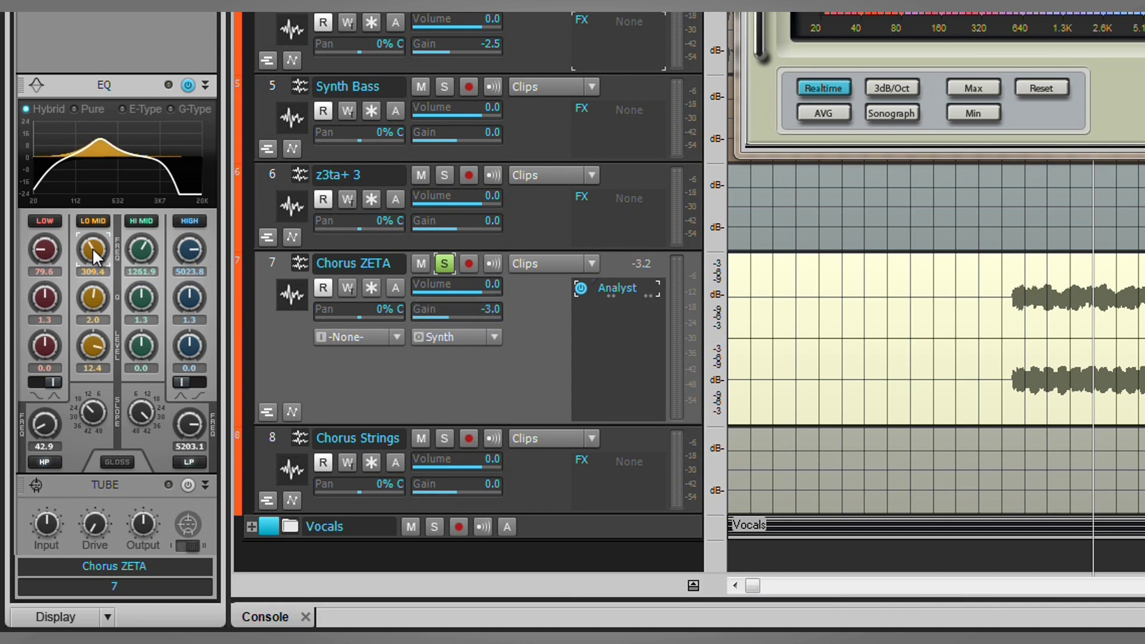
scroll(94, 258, down, 4)
scroll(94, 258, up, 5)
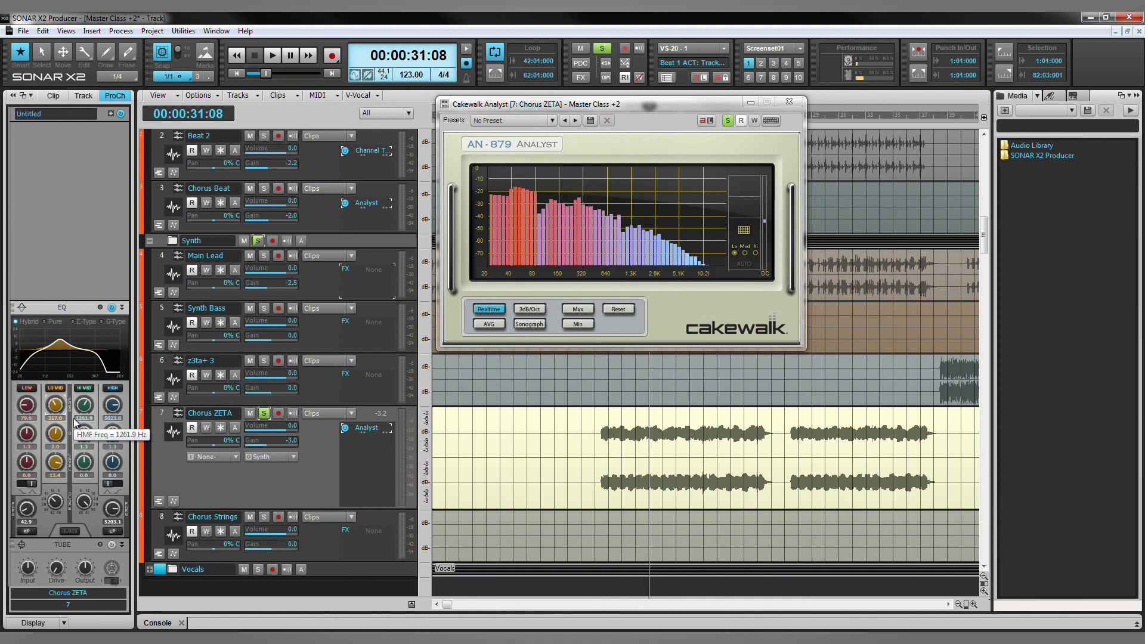
Select Synth Bass, close the Analyst display and turn looping off
click(317, 335)
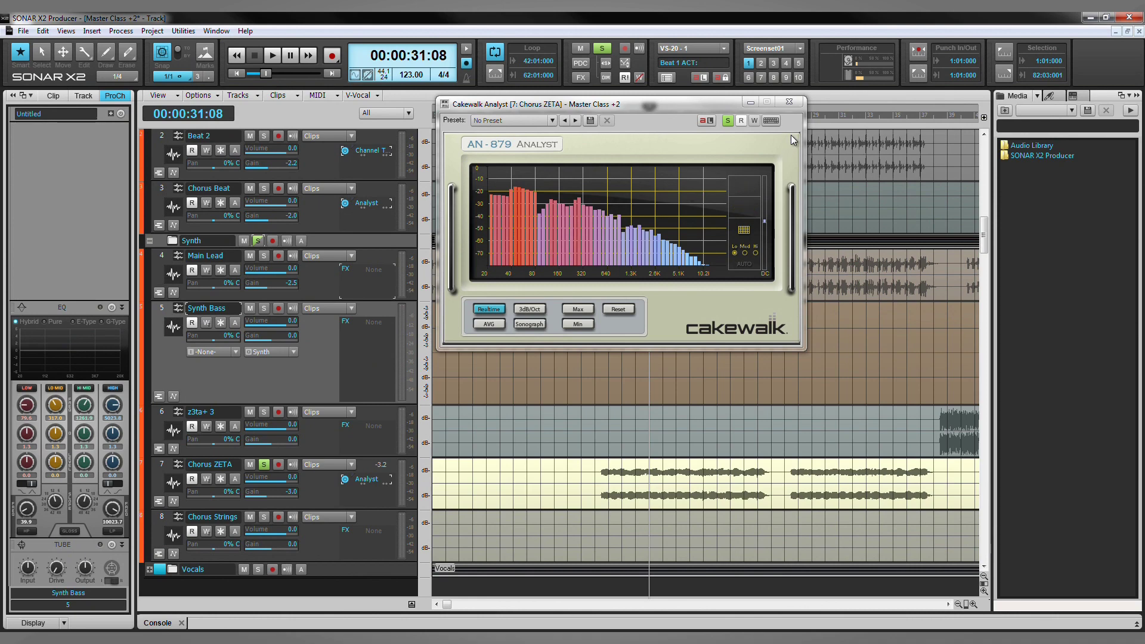
click(789, 102)
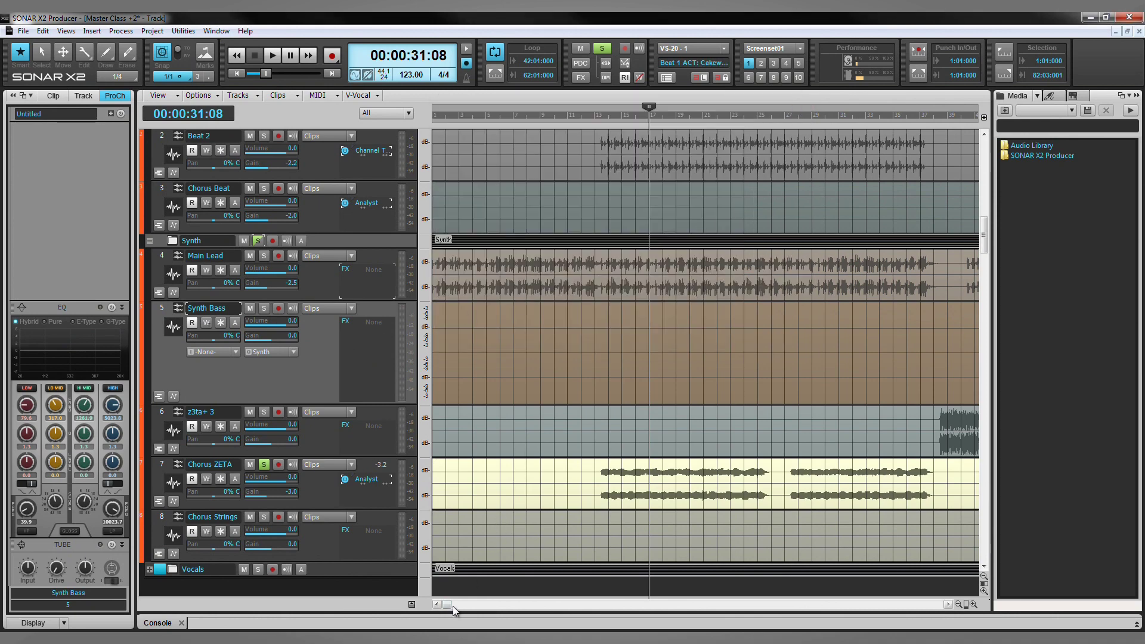
drag(448, 604, 653, 604)
key(l)
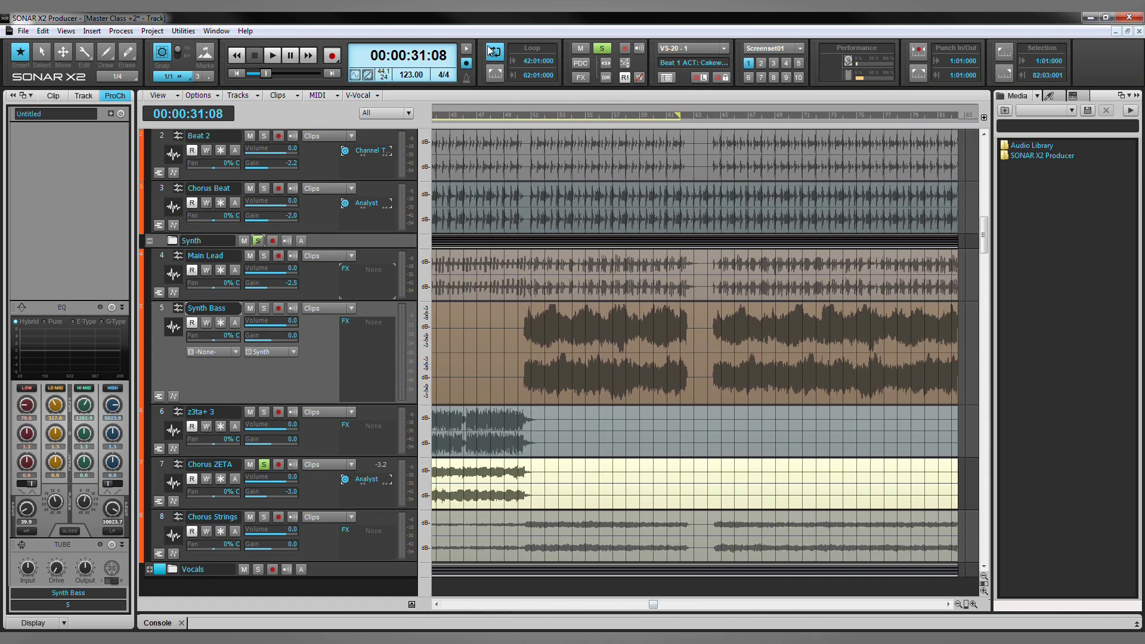
Solo Synth Bass instead of Chorus ZETA and play from 1:37:16
click(527, 116)
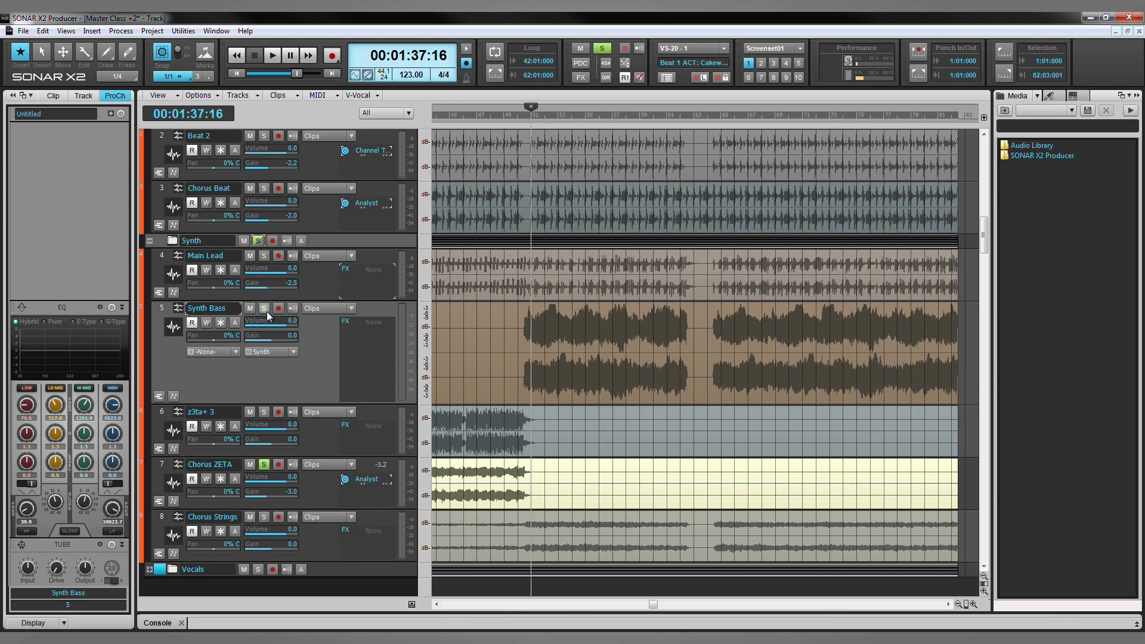
click(266, 312)
click(263, 464)
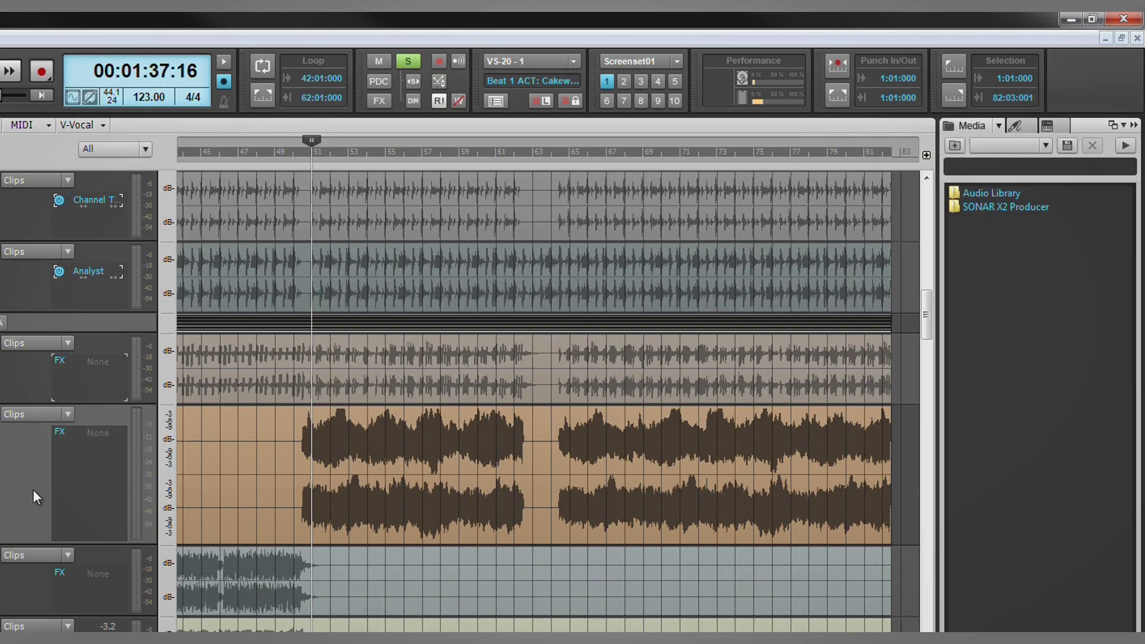
key(space)
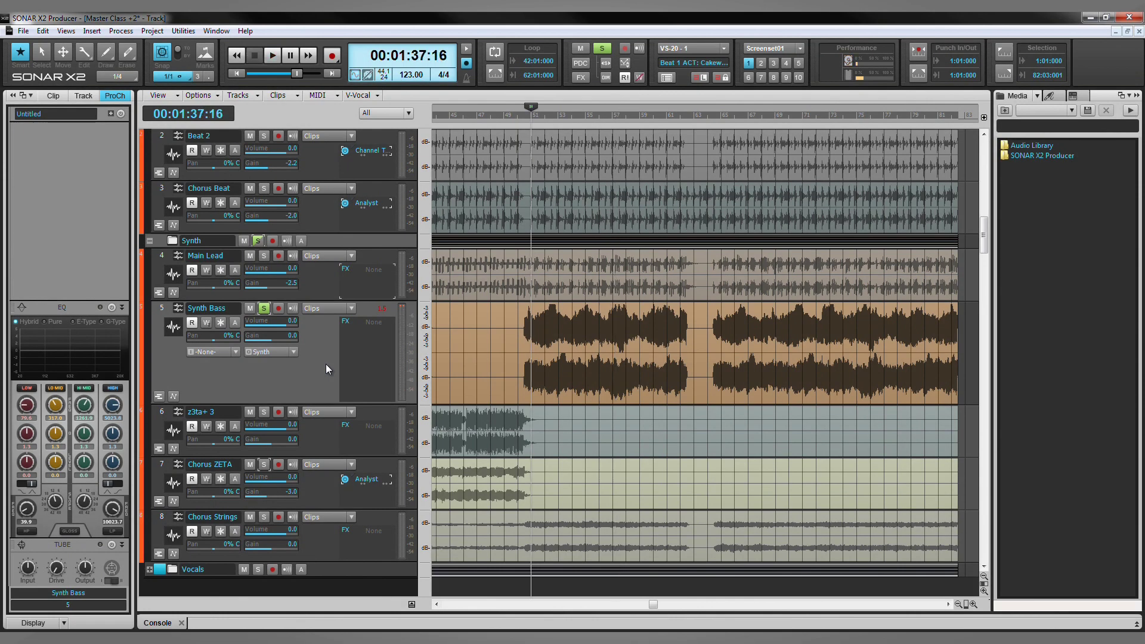
Enable the Synth Bass ProChannel EQ with its low-cut and high-cut filters on
click(112, 307)
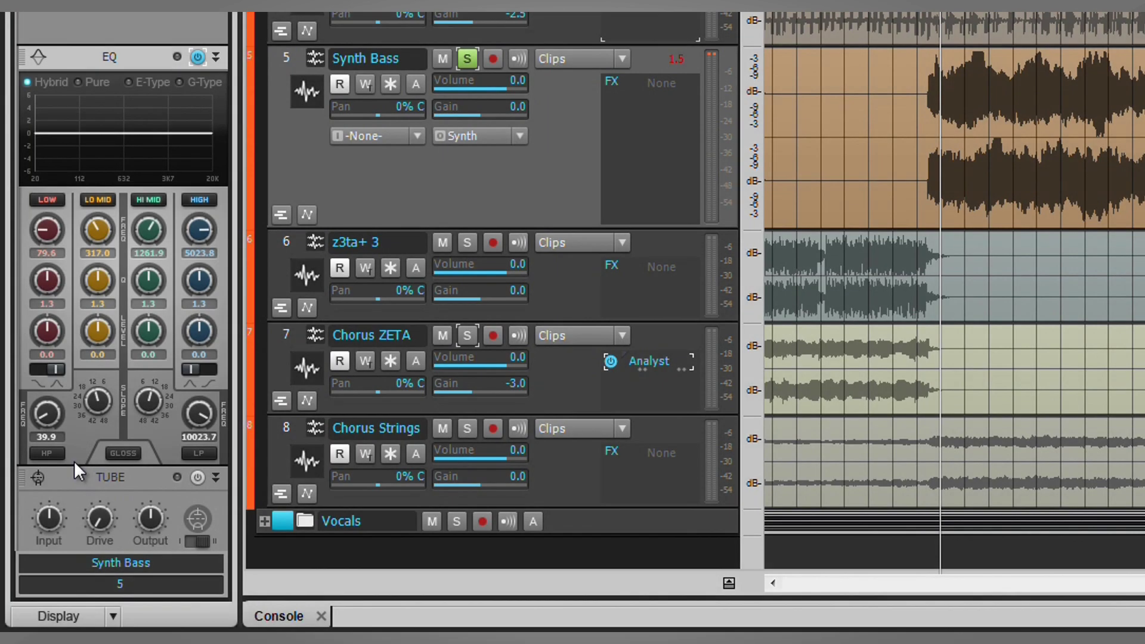
click(48, 450)
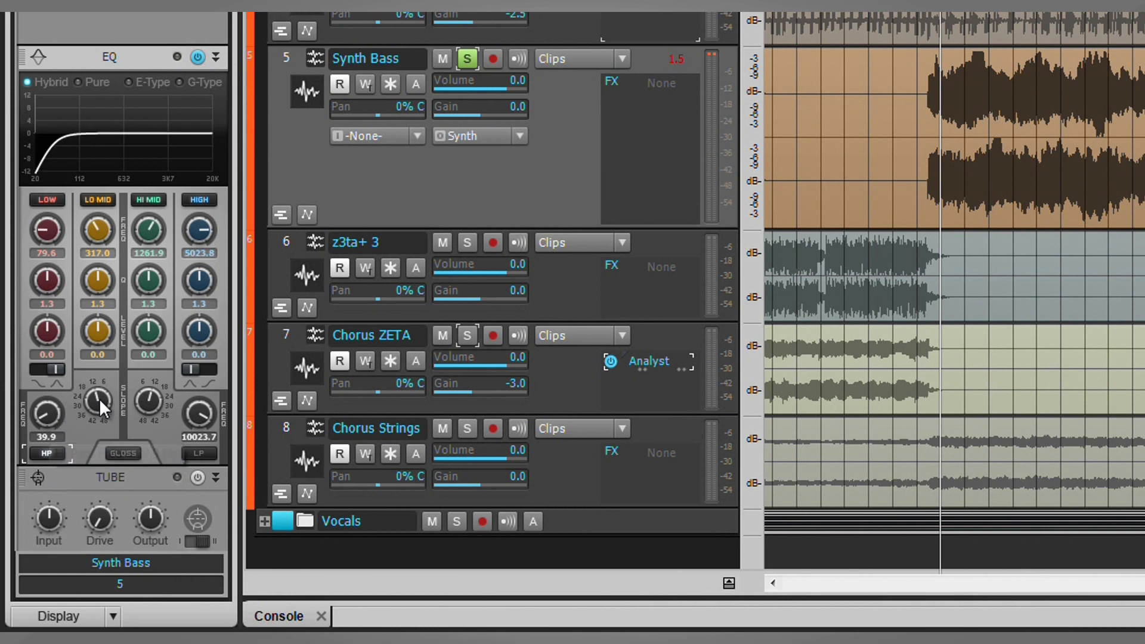
click(189, 455)
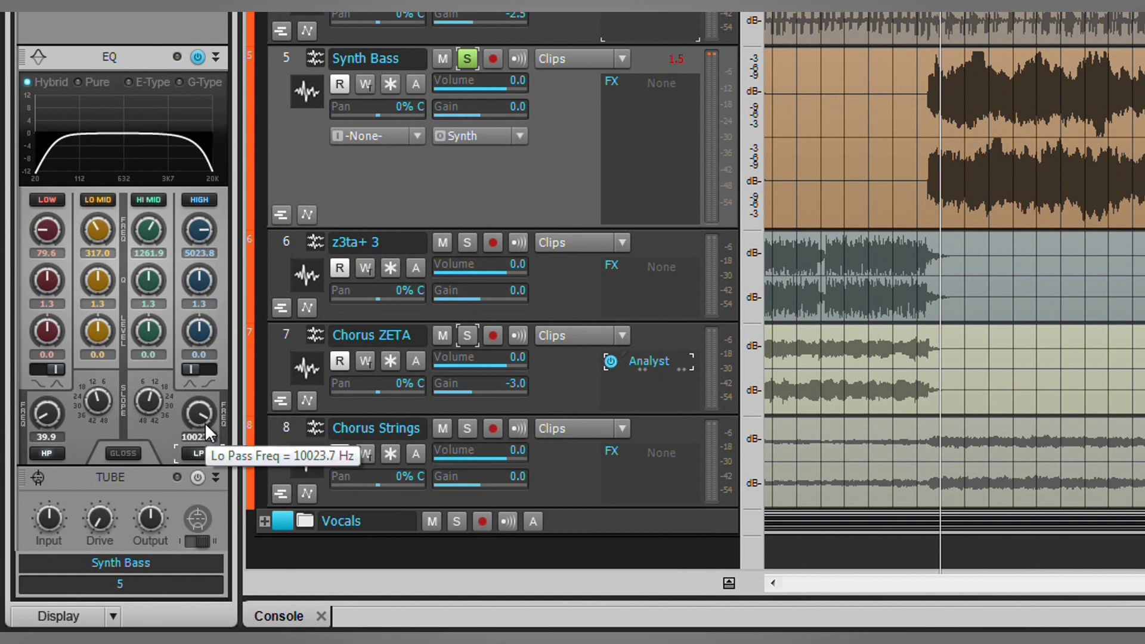
Set the high cut near 5596 Hz at 24 dB slope and gain to -5.1
scroll(205, 416, down, 5)
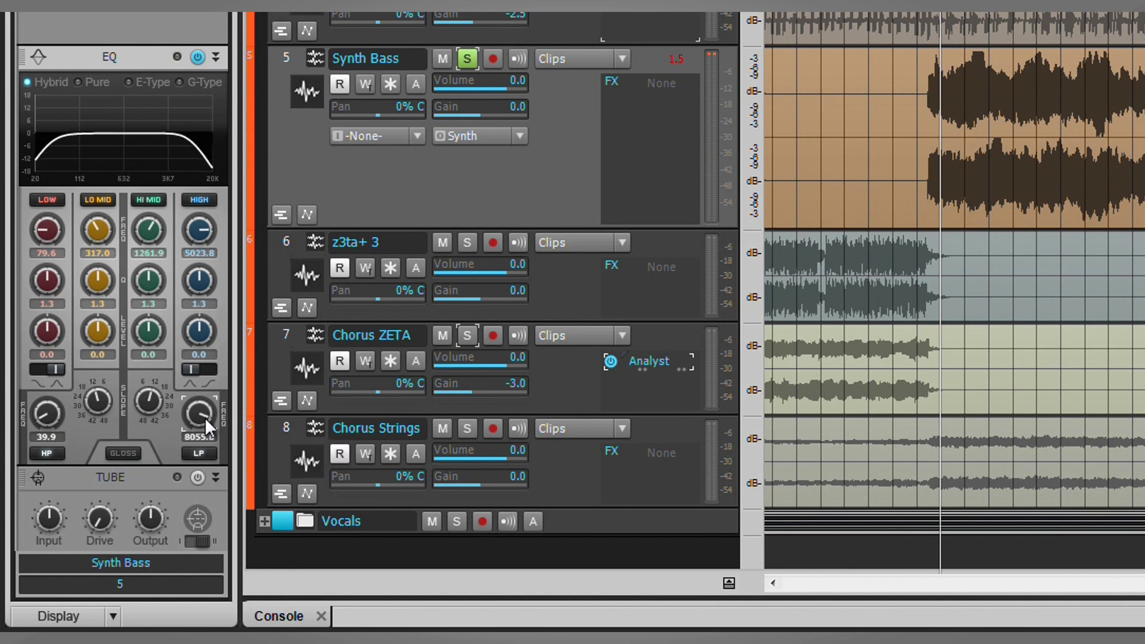
scroll(205, 417, down, 5)
scroll(205, 417, down, 1)
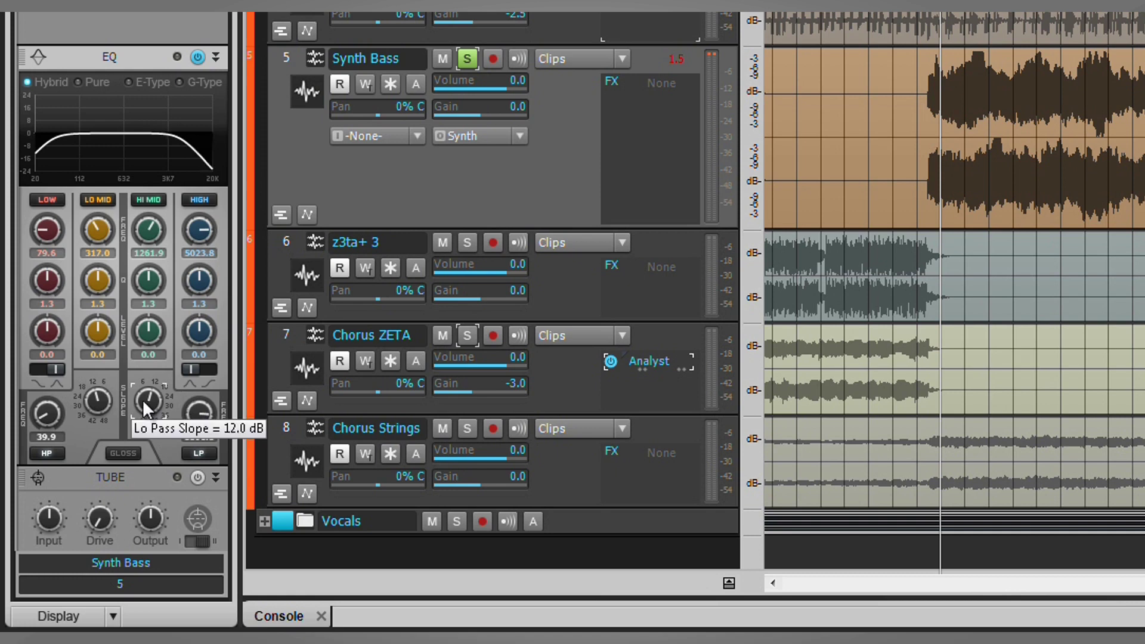
scroll(142, 399, up, 2)
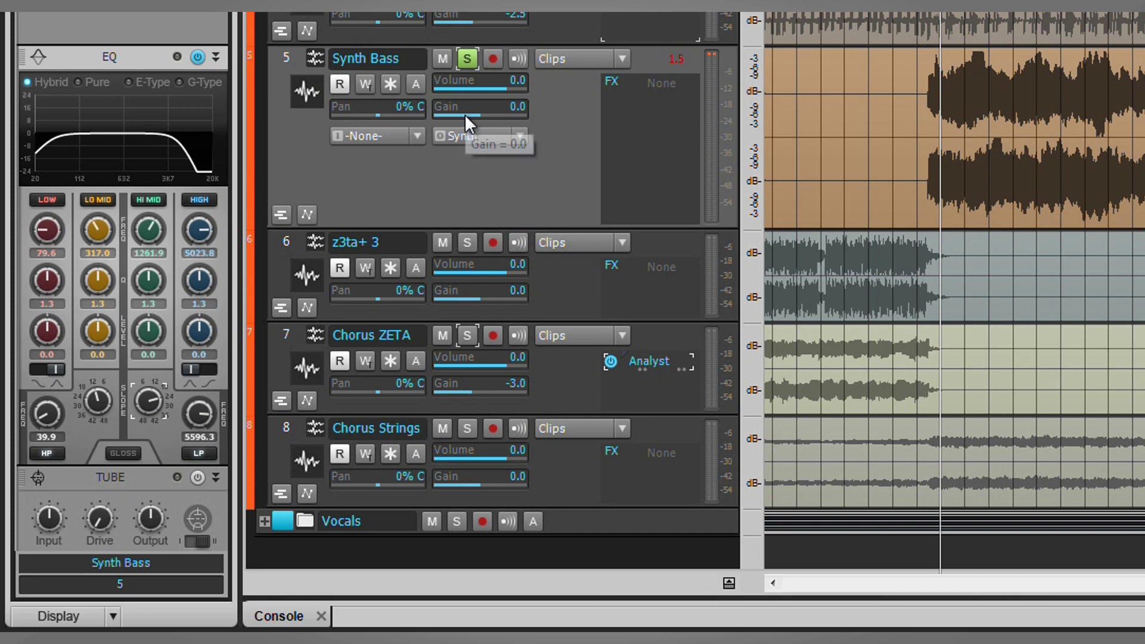
scroll(464, 116, down, 3)
scroll(464, 116, down, 6)
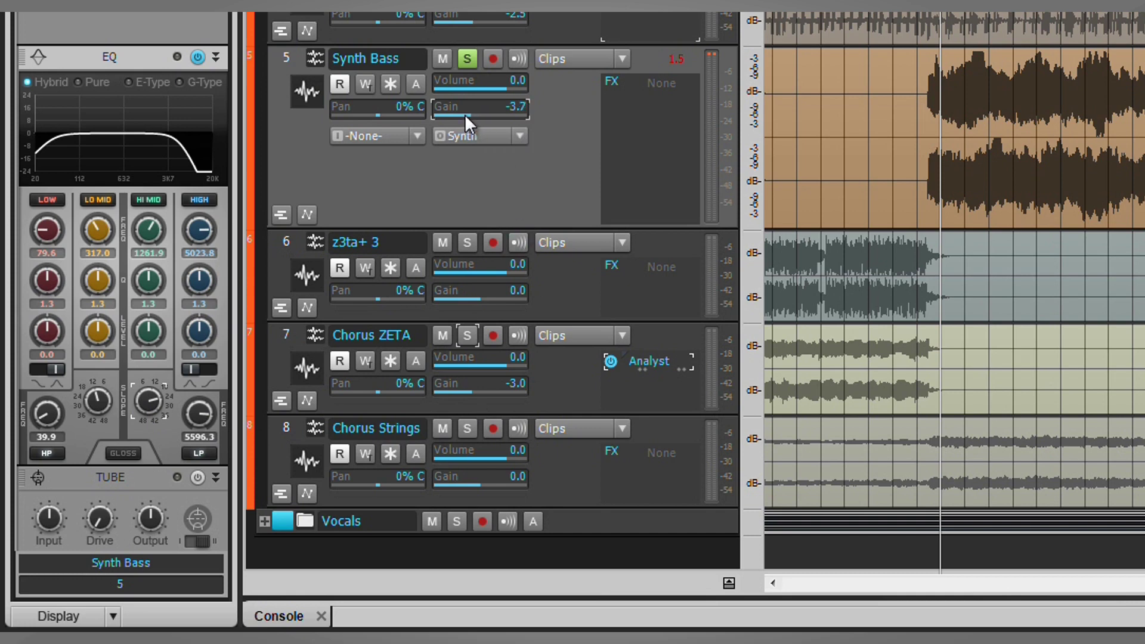
scroll(464, 117, down, 2)
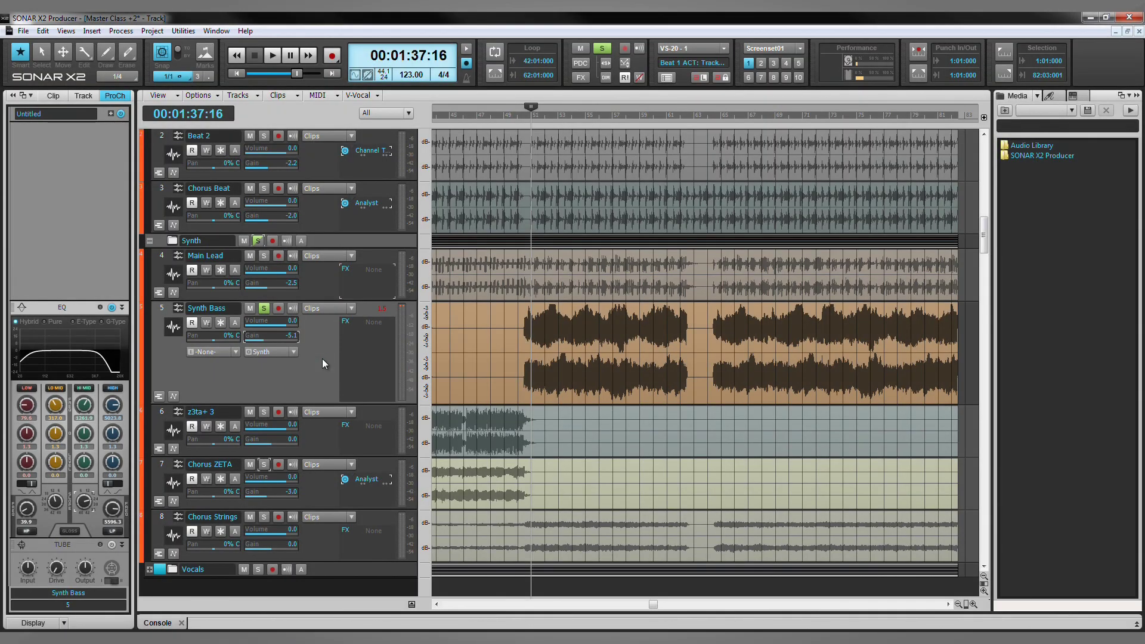
Solo the Synth and Rhythm folders together and start playback
click(258, 241)
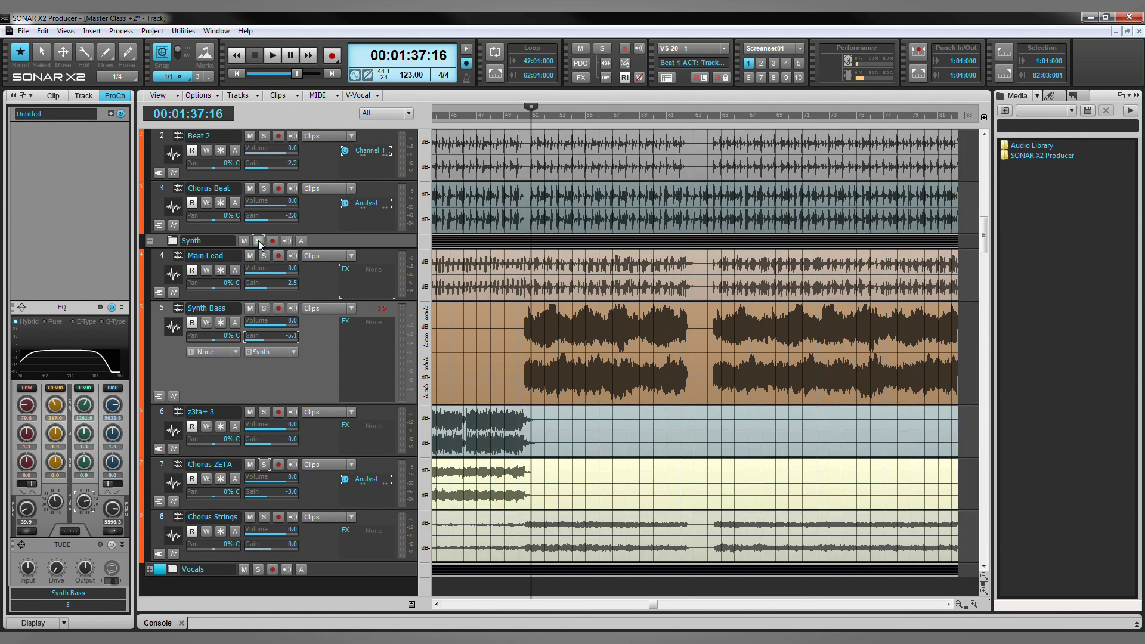
click(259, 241)
scroll(266, 158, up, 1)
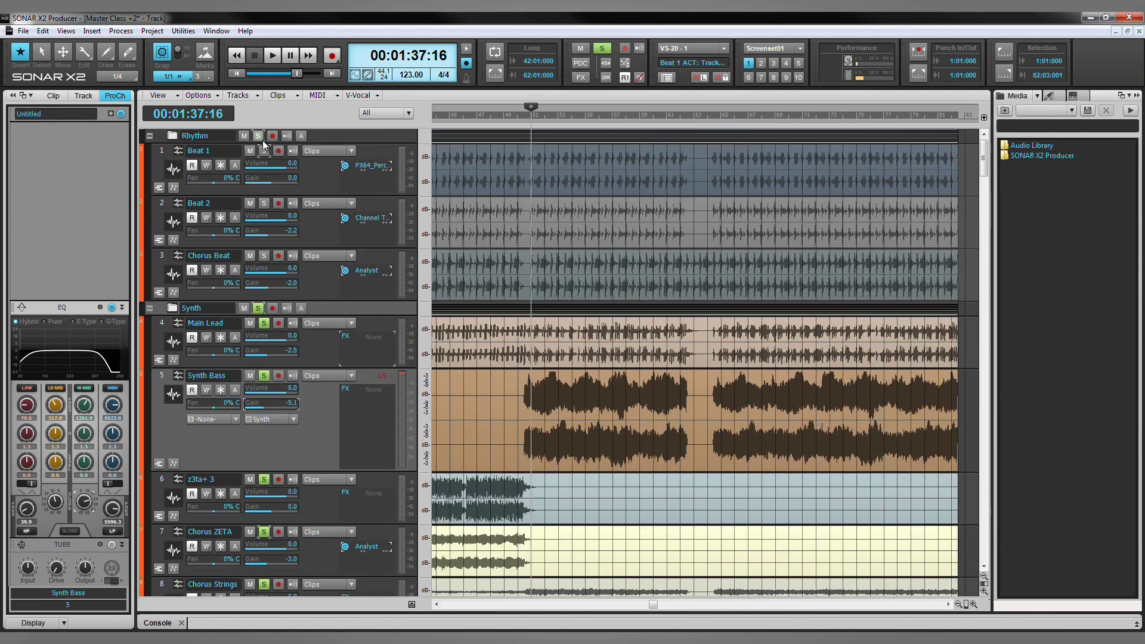
click(259, 136)
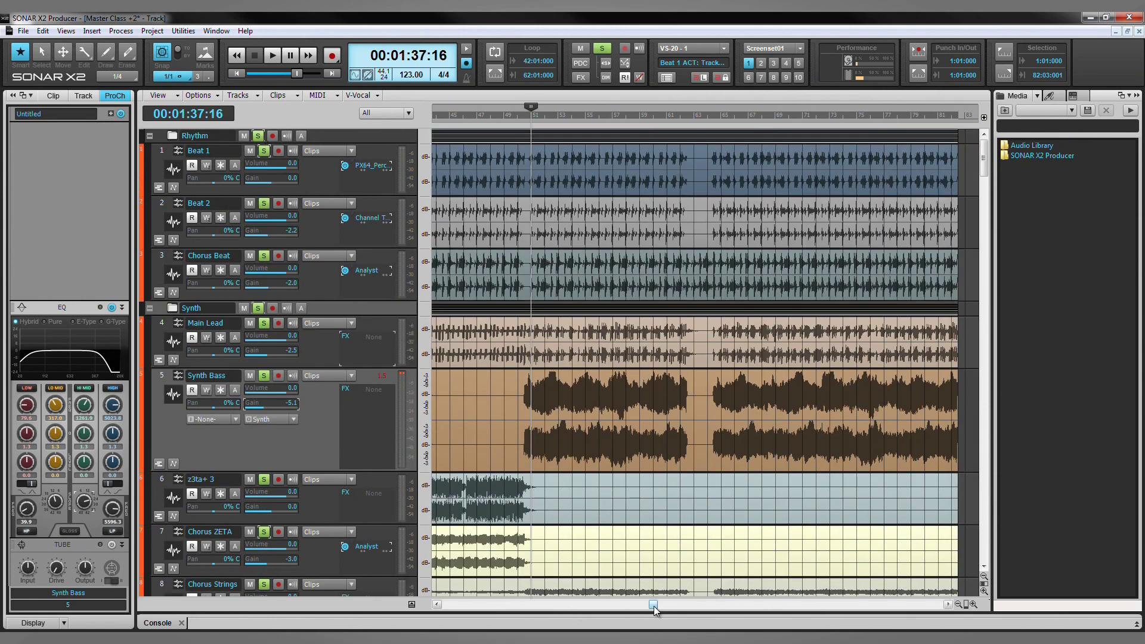
key(space)
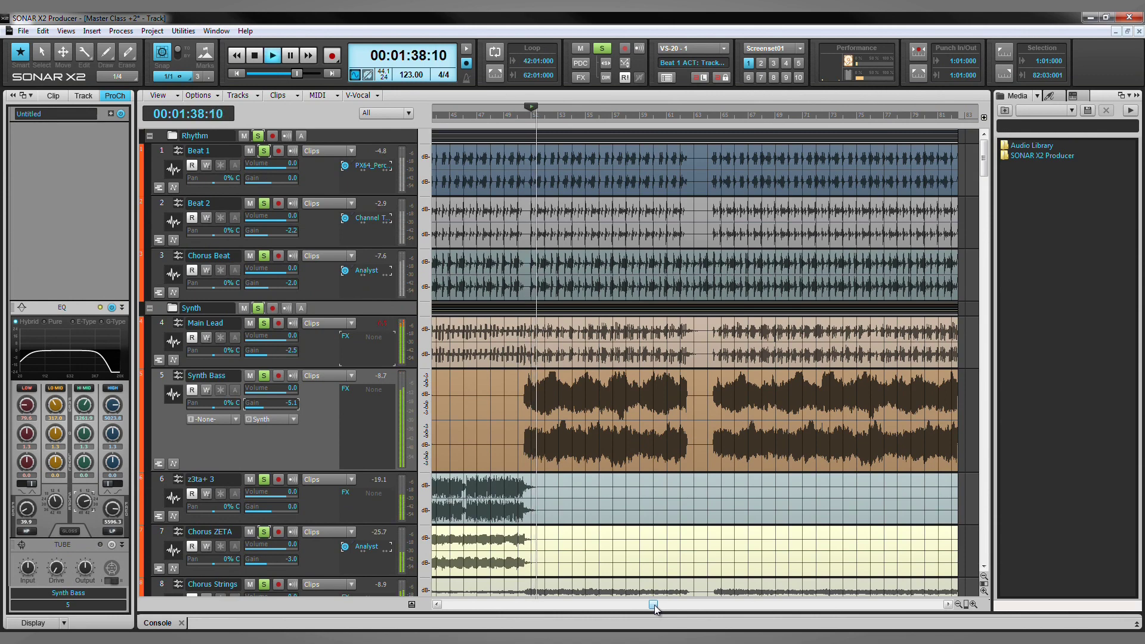
Replay from about 1:14:05, lower z3ta+ 3's gain to -3.3 dB, then stop
drag(654, 605, 603, 614)
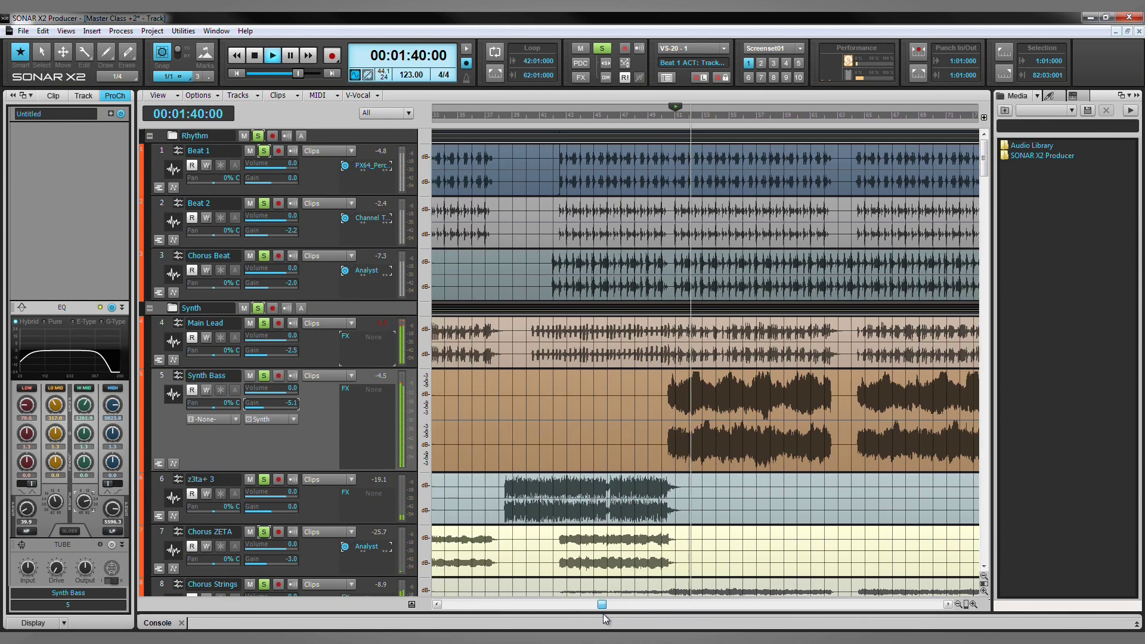
click(513, 113)
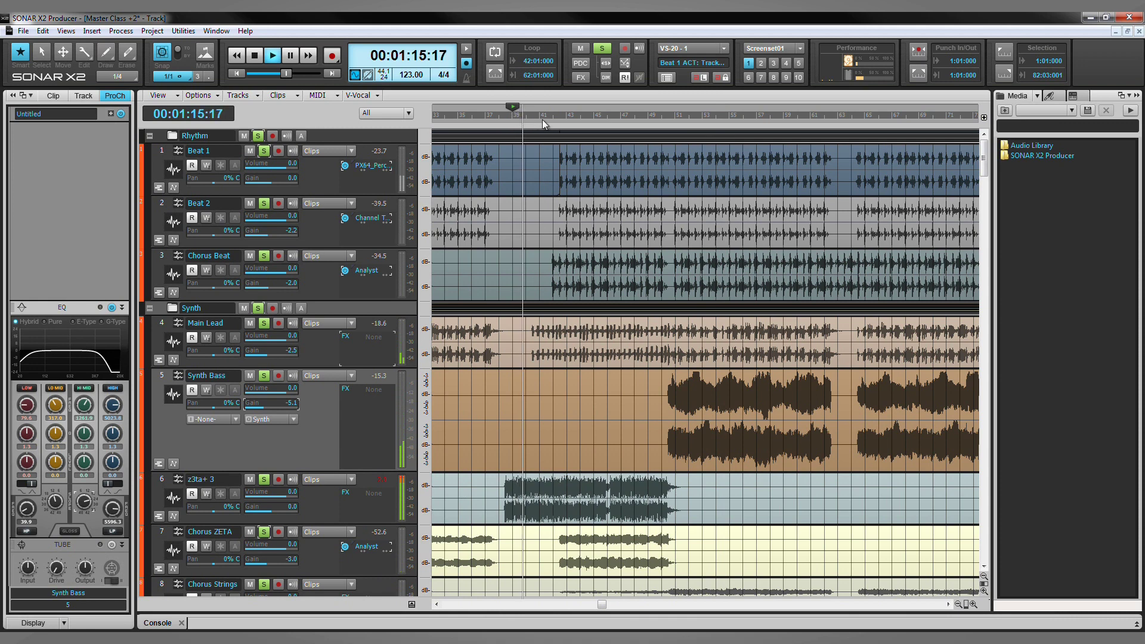
drag(273, 507, 268, 511)
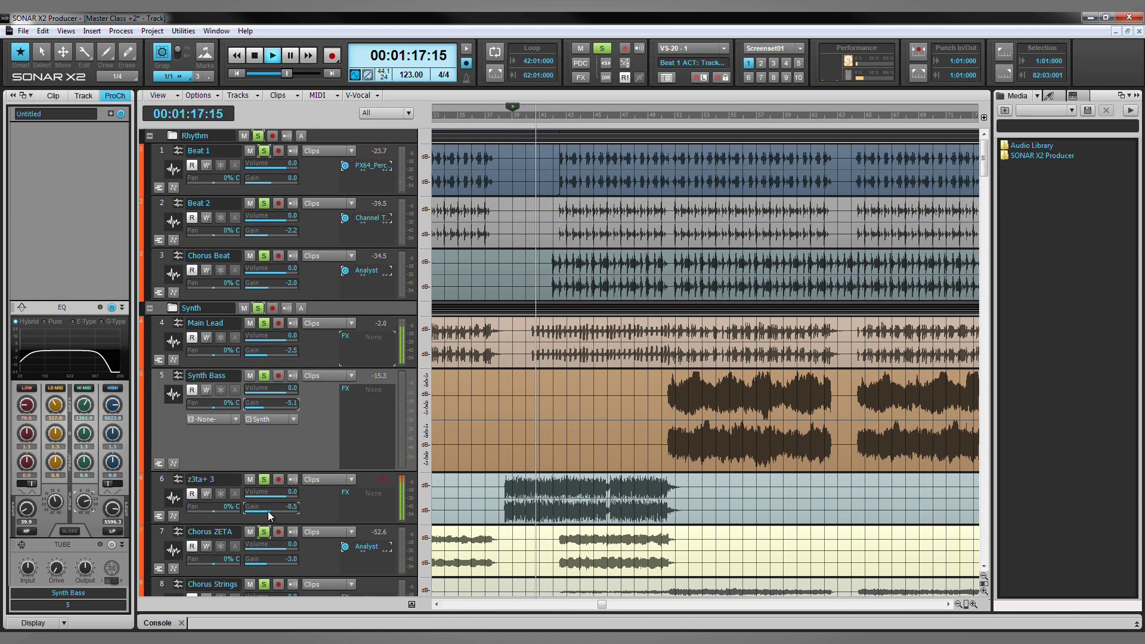
scroll(267, 510, down, 5)
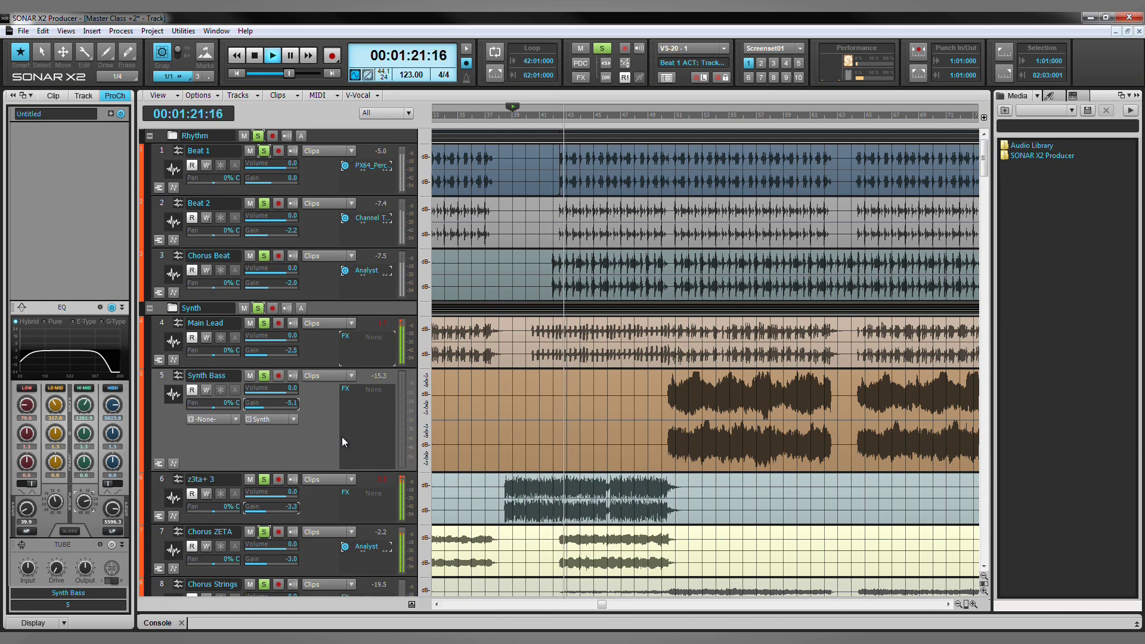
key(space)
click(321, 338)
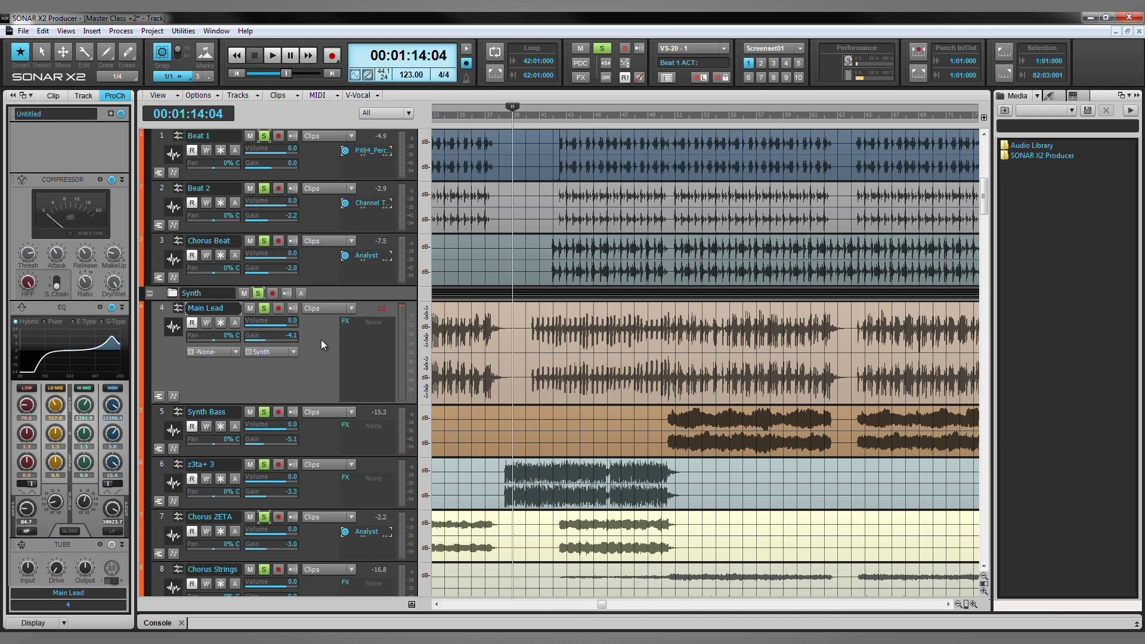
Select z3ta+ 3 and unsolo the Synth and Rhythm folders
scroll(321, 338, down, 3)
click(316, 385)
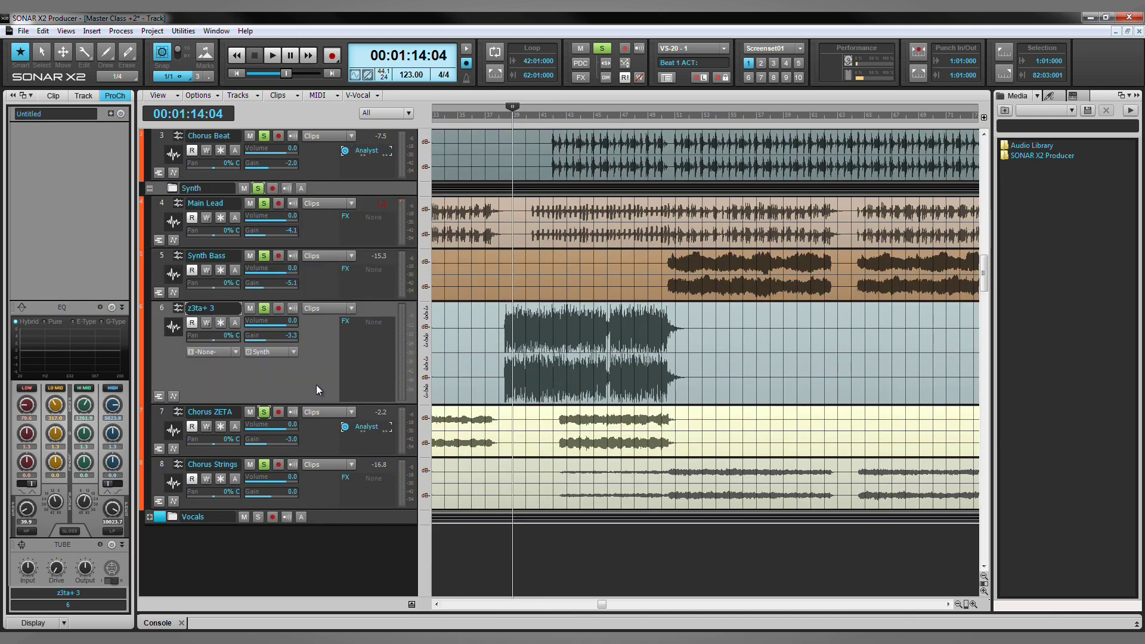
click(258, 189)
scroll(317, 282, up, 3)
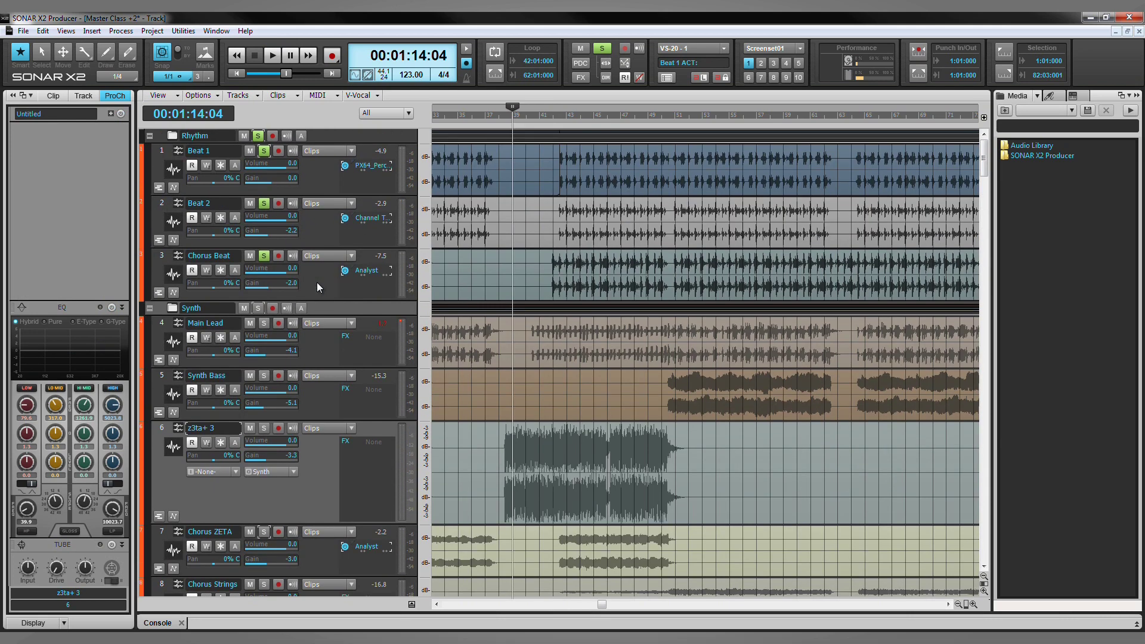
click(257, 136)
scroll(328, 386, down, 3)
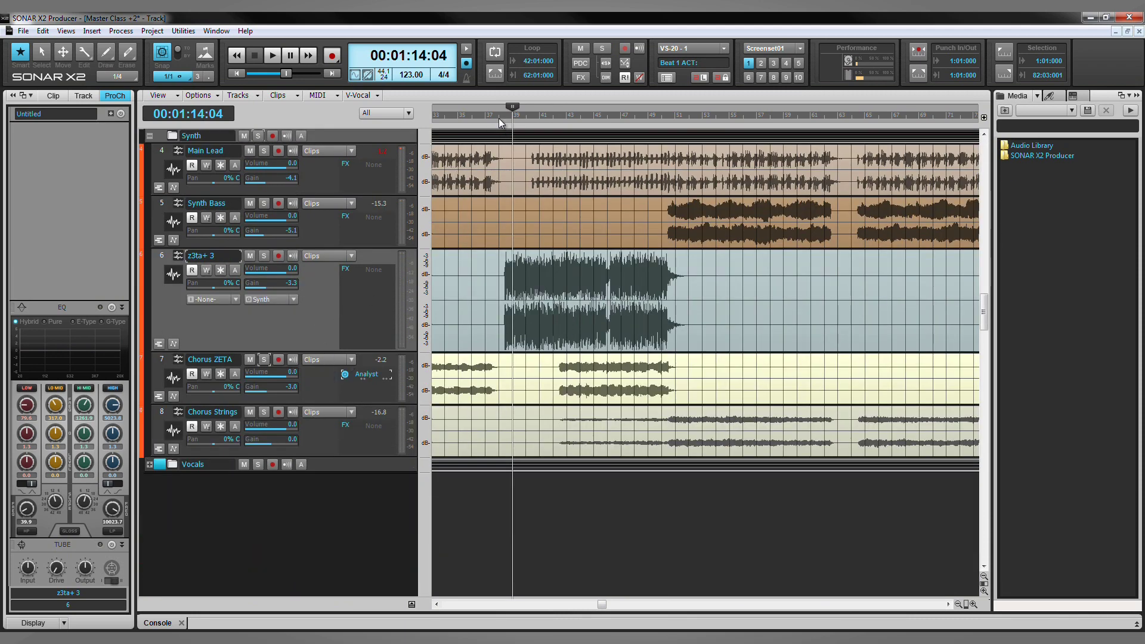
Solo z3ta+ 3 alone and audition it from 1:12:05, then stop
click(499, 118)
click(263, 256)
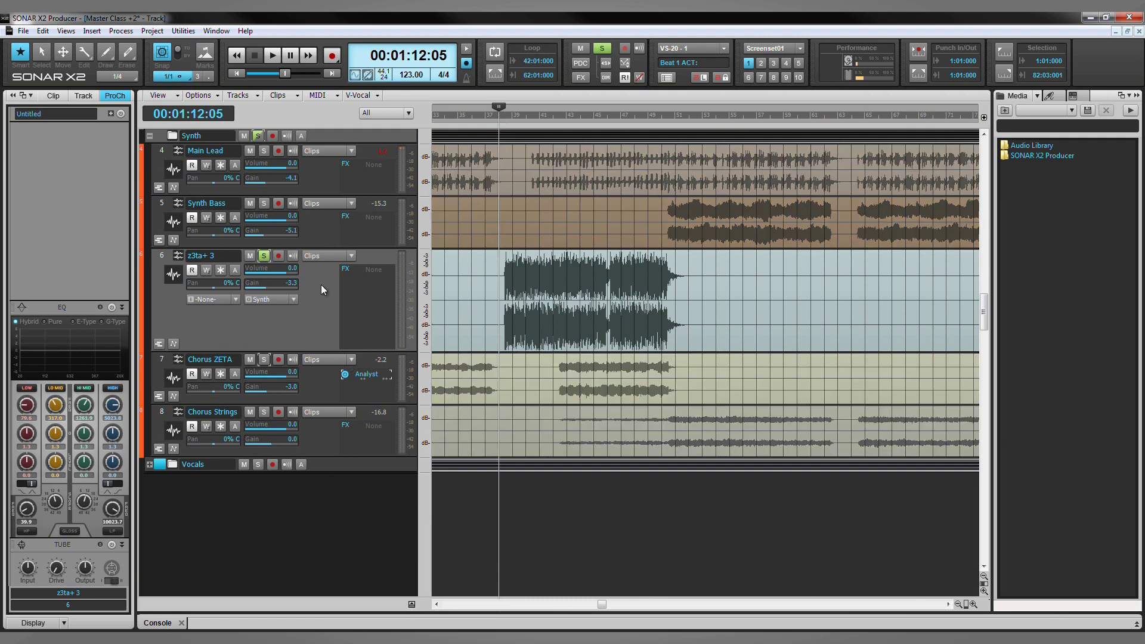
key(space)
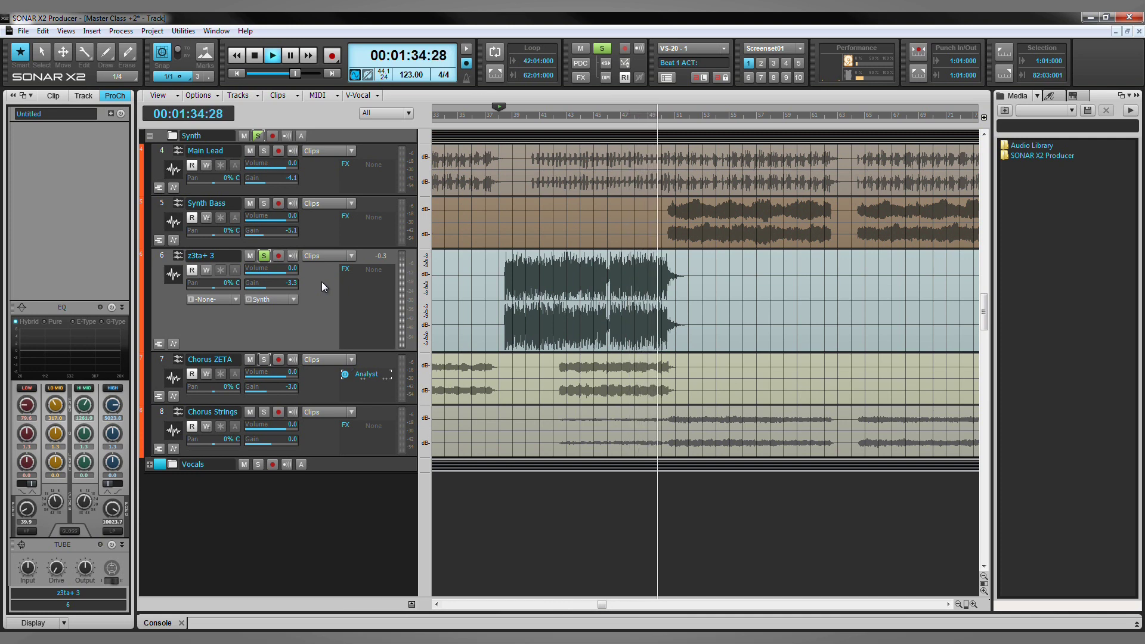
key(space)
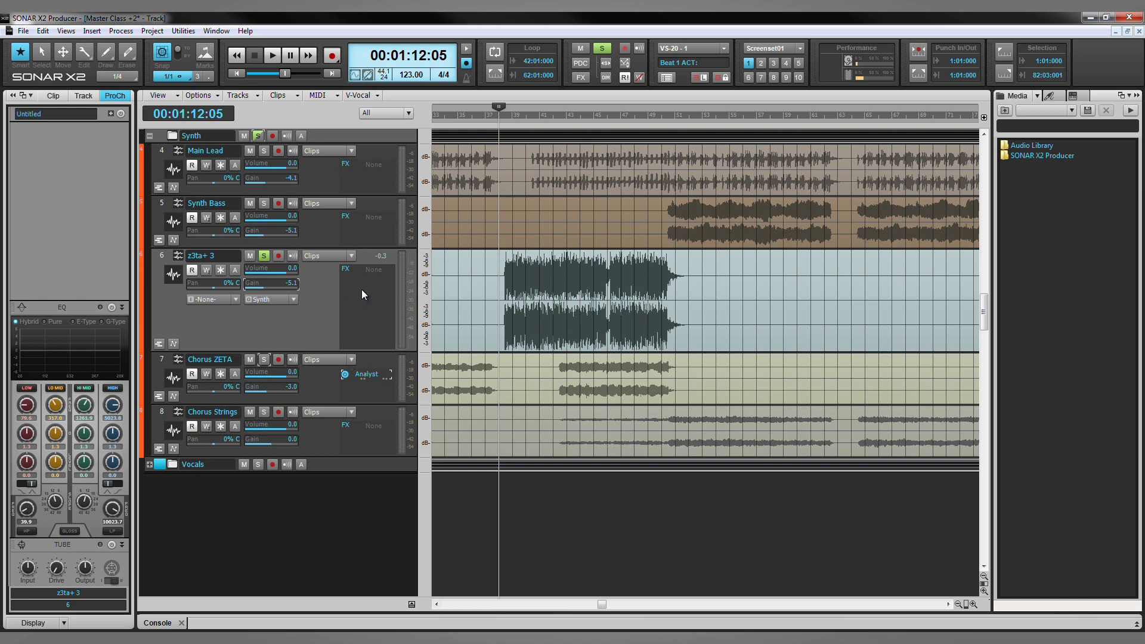
drag(366, 376, 370, 271)
key(space)
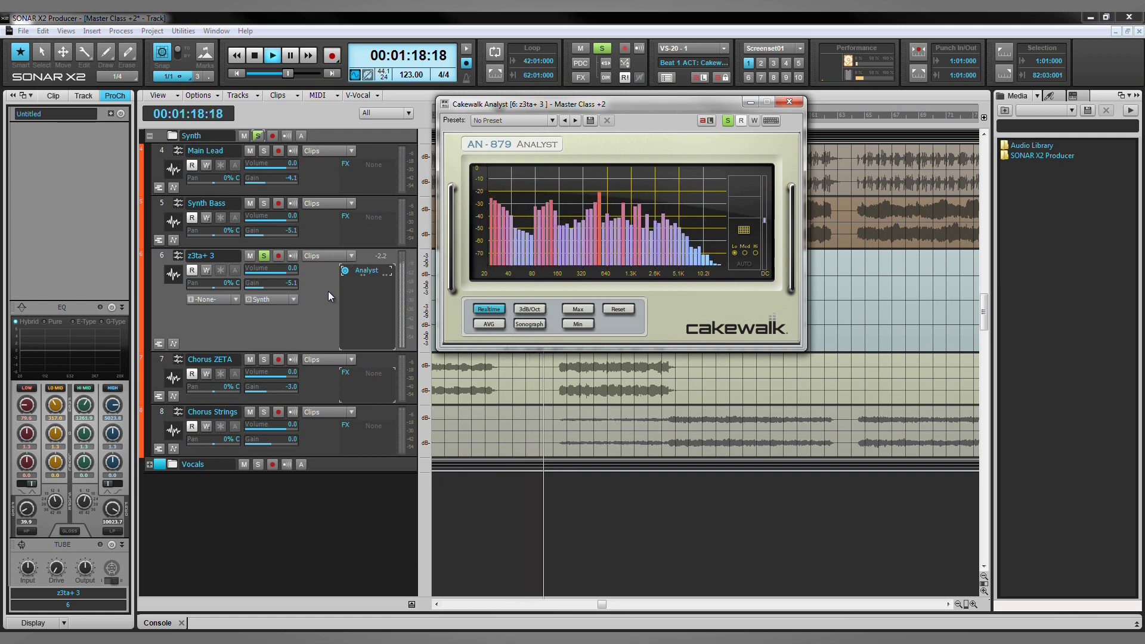
key(space)
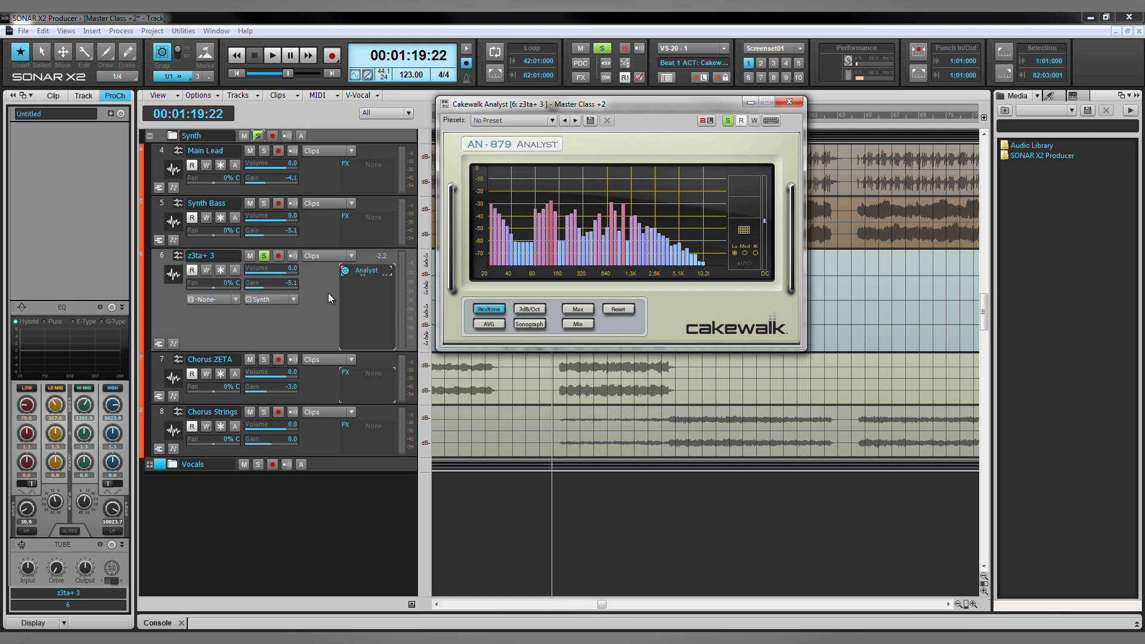
click(111, 308)
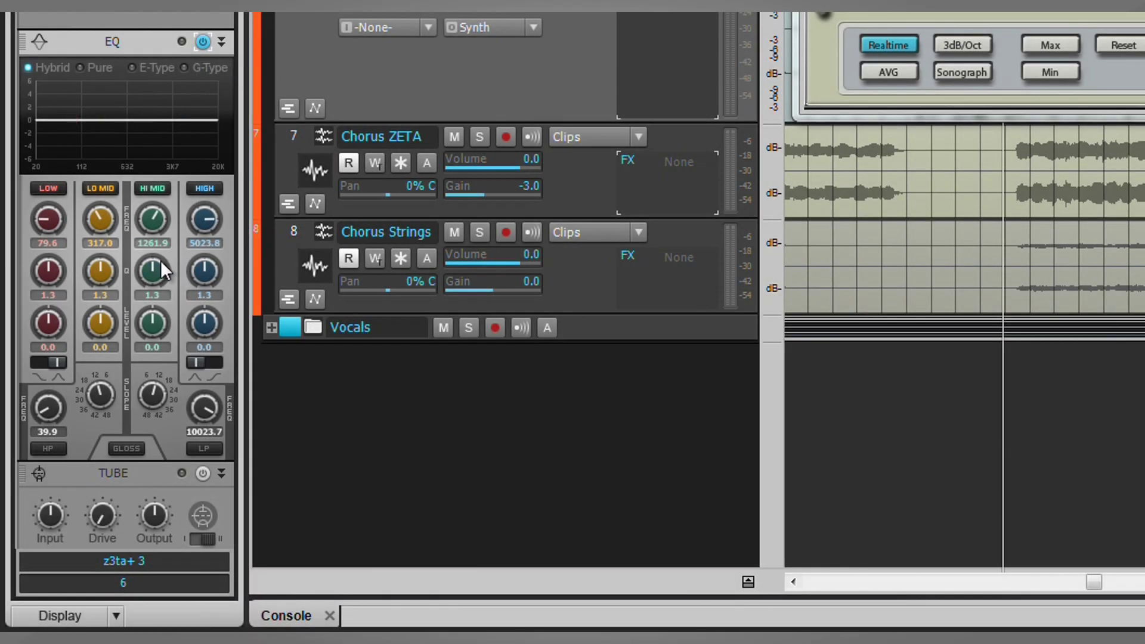
Boost the z3ta+ 3 EQ high band about 7.1 dB near 10.7 kHz
mouse_move(96, 422)
scroll(205, 221, up, 2)
mouse_move(213, 274)
scroll(214, 273, up, 3)
scroll(207, 329, up, 9)
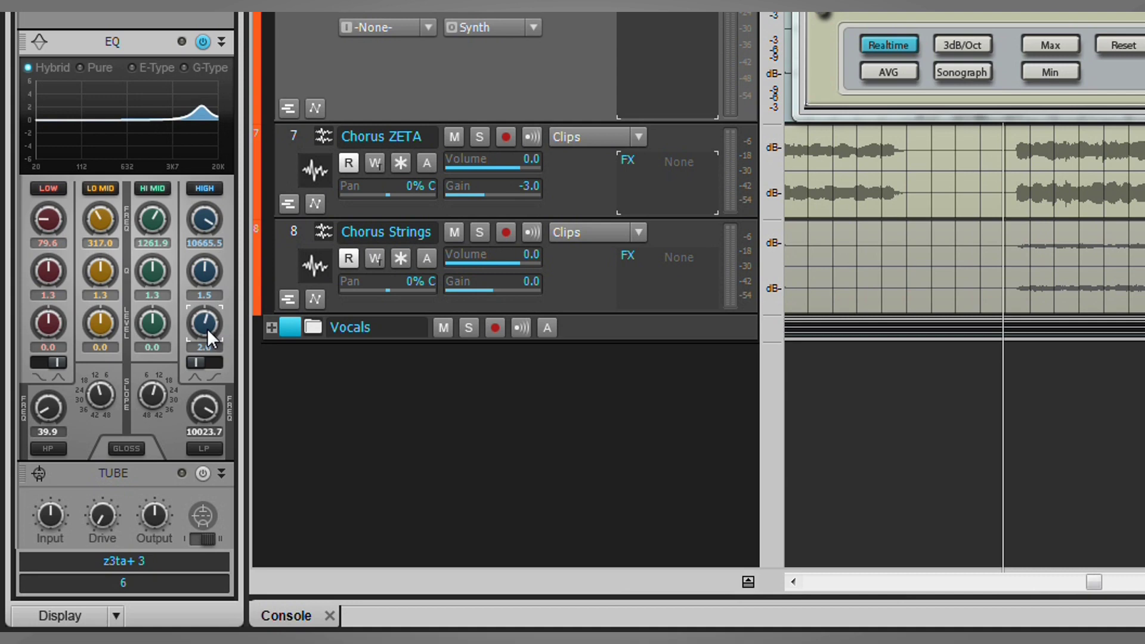
scroll(208, 337, up, 2)
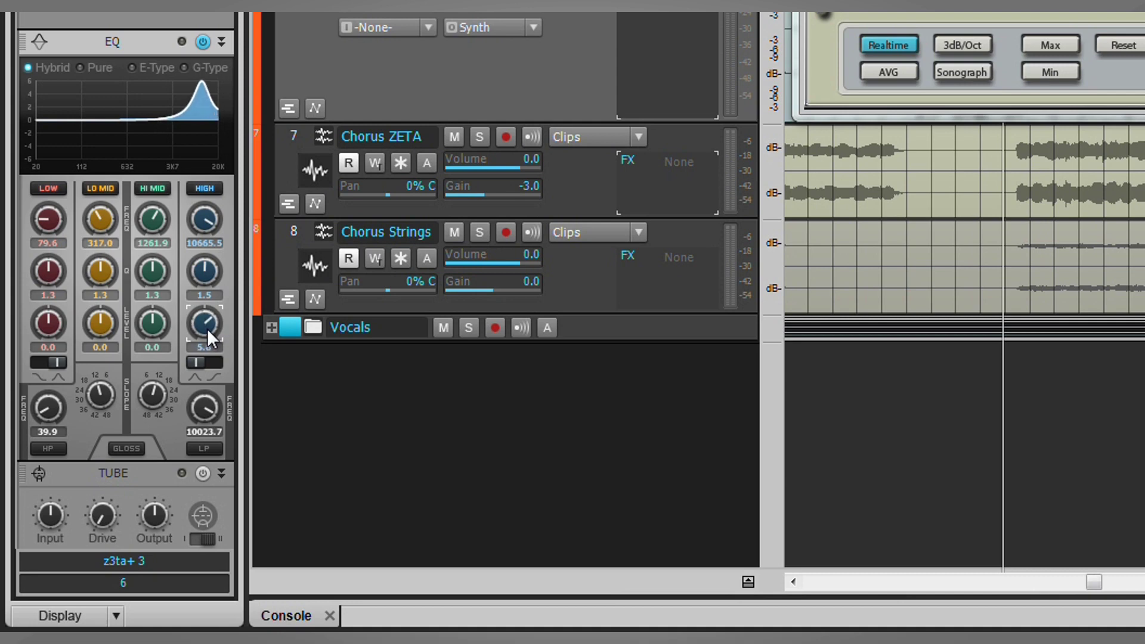
scroll(207, 330, up, 4)
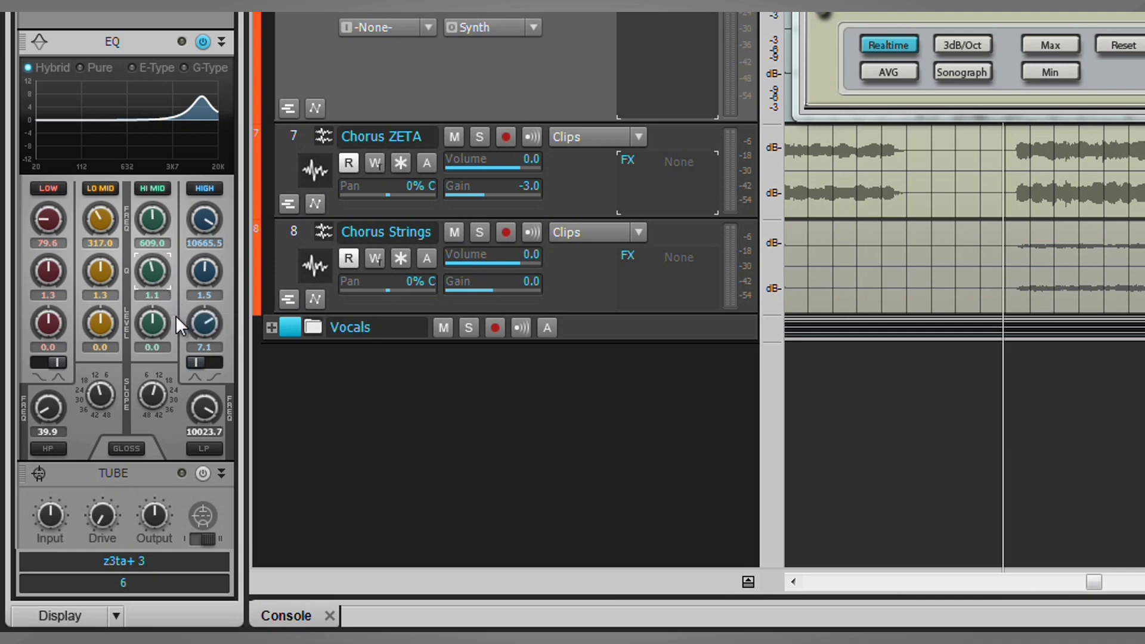
Cut the hi-mid 5.1 dB near 609 Hz and engage the 39.9 Hz high-pass
scroll(155, 324, down, 4)
scroll(155, 323, down, 8)
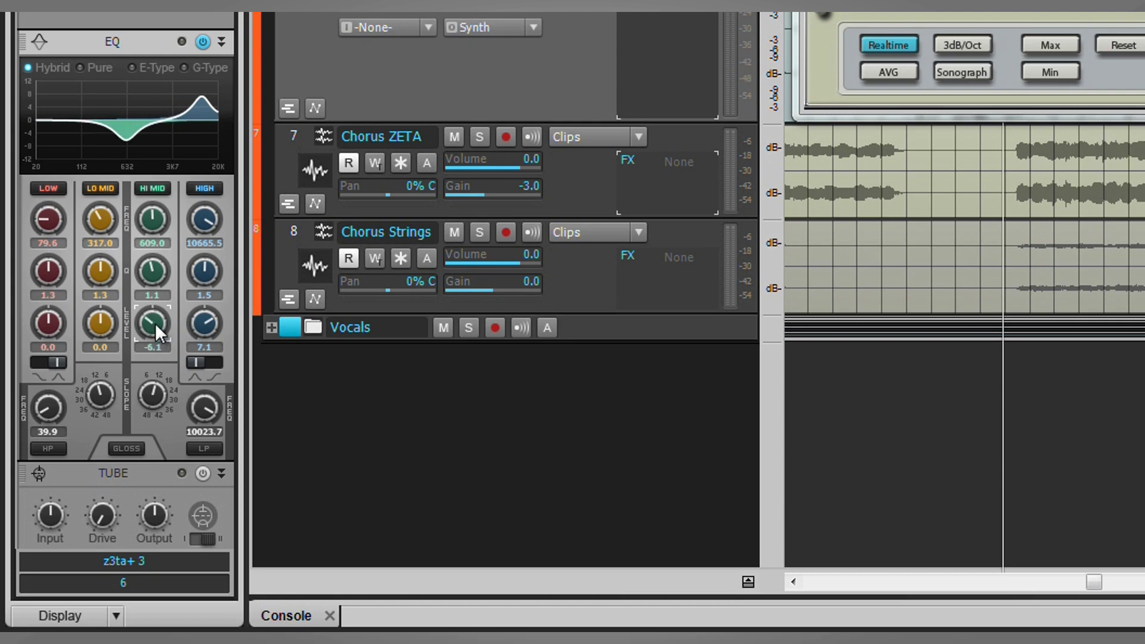
scroll(155, 324, up, 1)
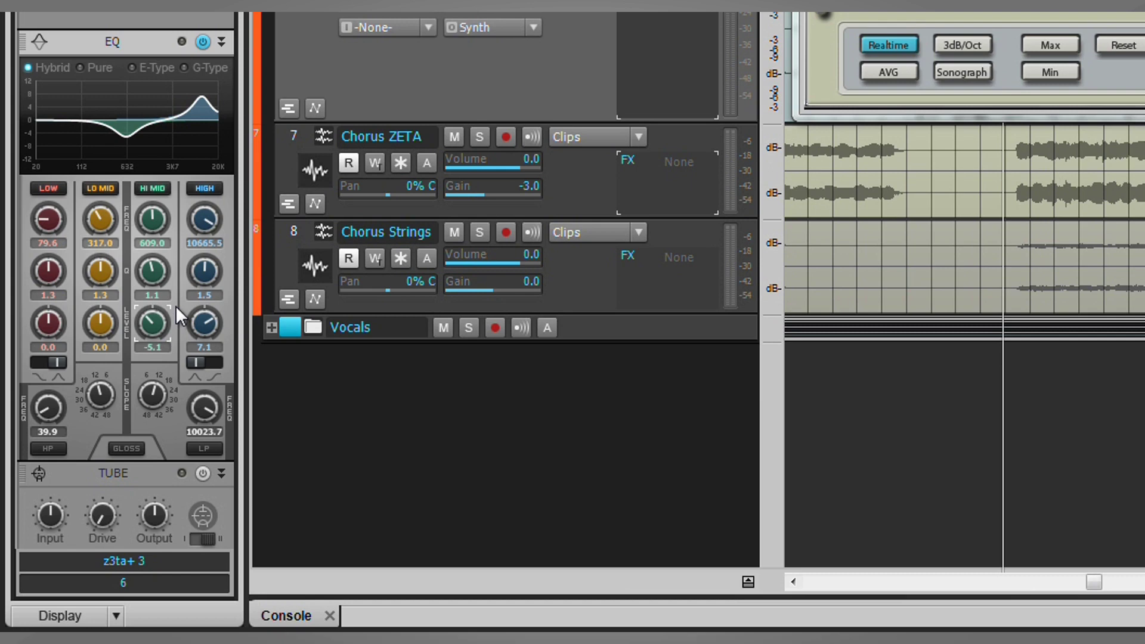
click(49, 449)
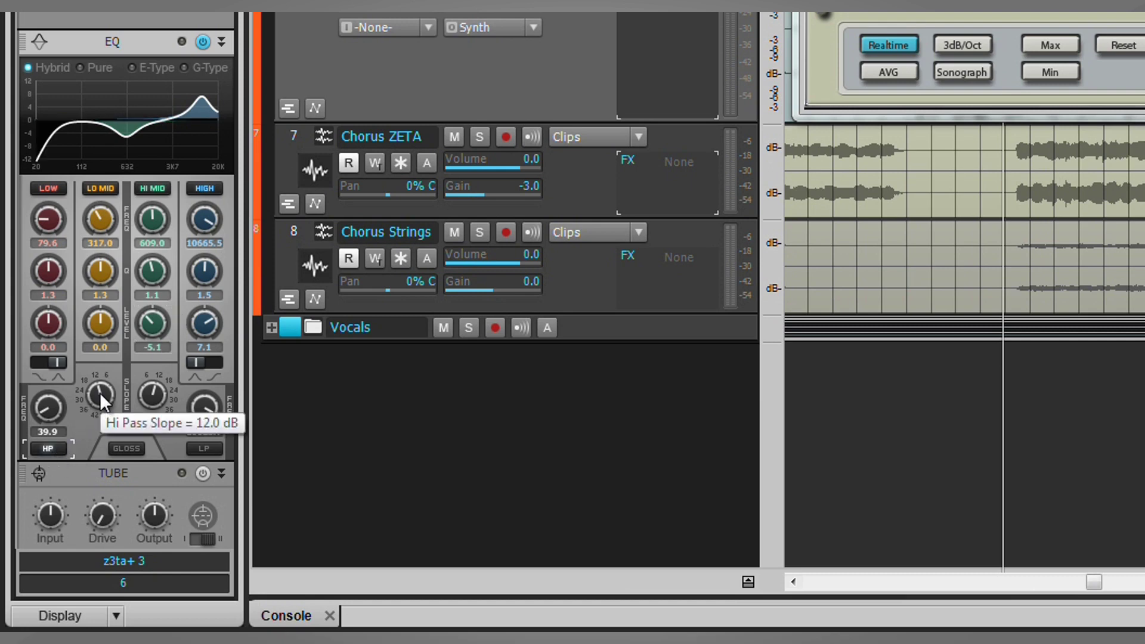
Try the Hi Pass slope at 18 dB, then return it to 12 dB
scroll(99, 393, up, 1)
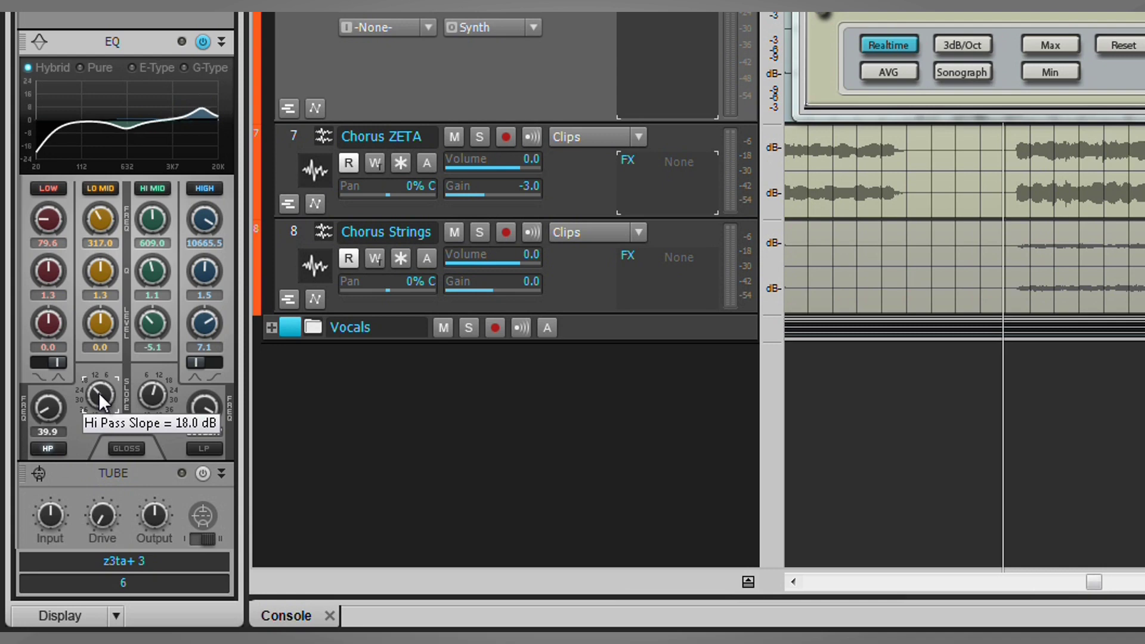
scroll(99, 391, down, 1)
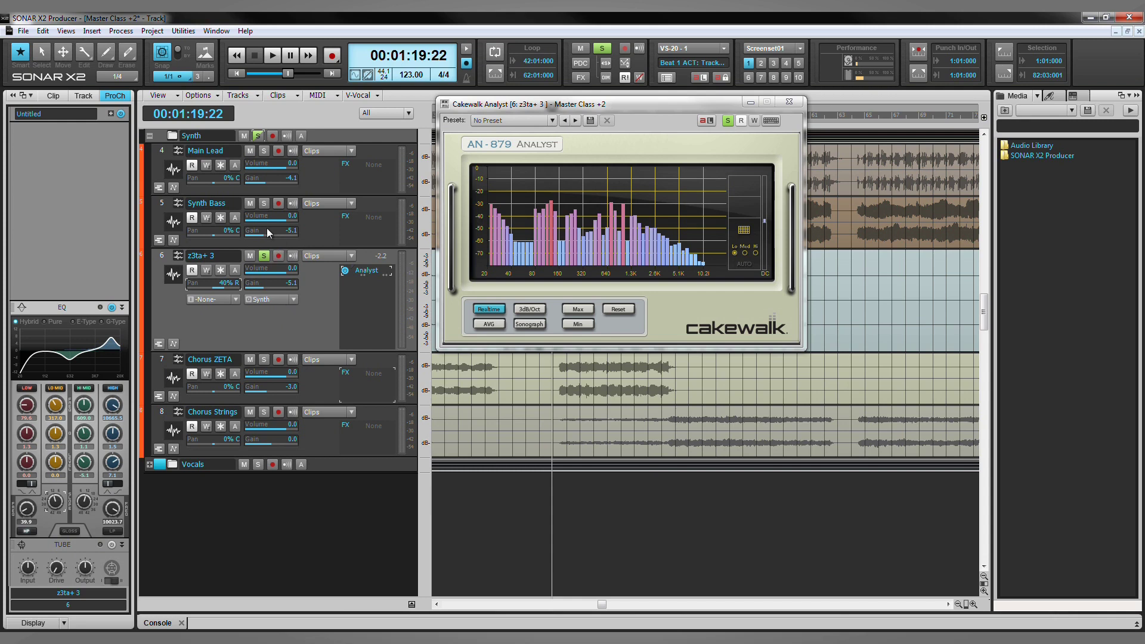
Solo the Synth folder, play it from 1:19 viewing Main Lead, then stop and close Analyst
click(257, 137)
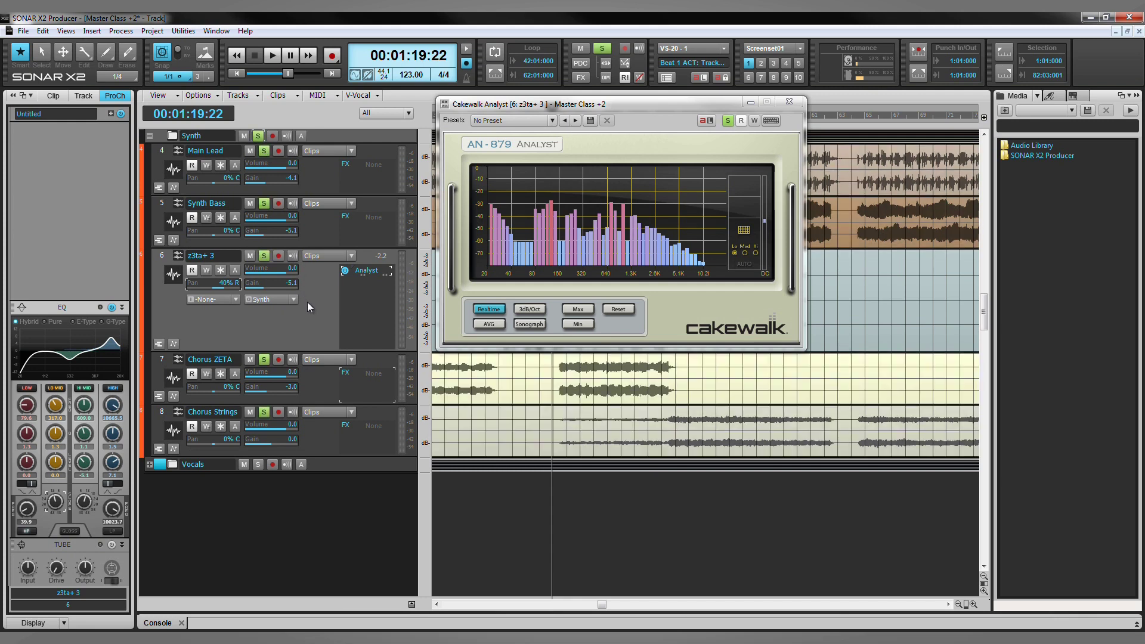
key(space)
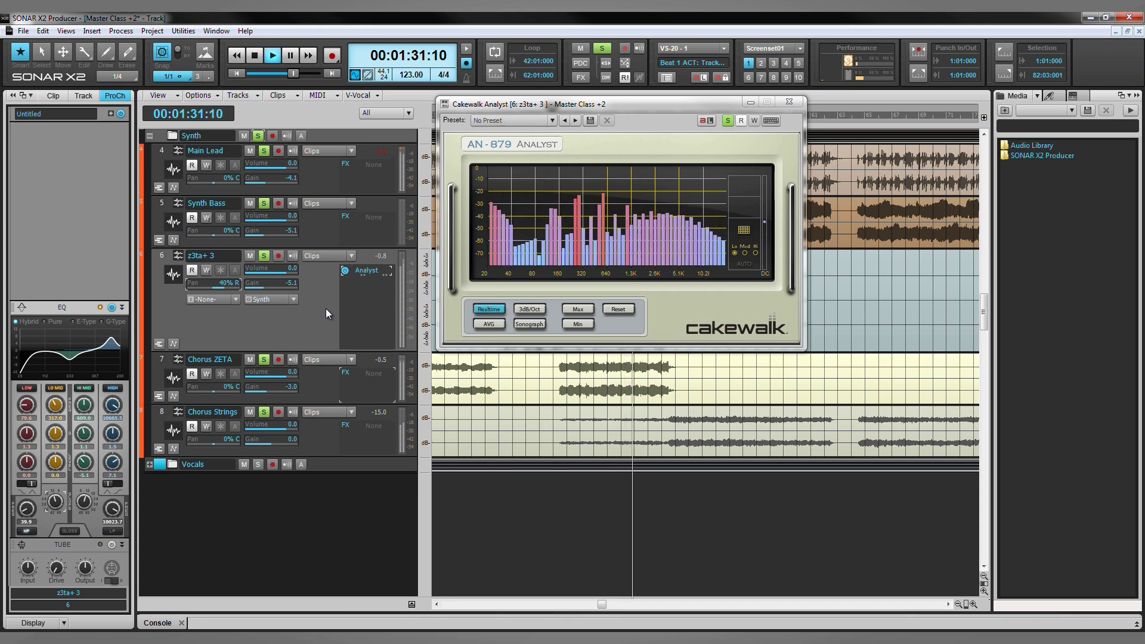
click(396, 158)
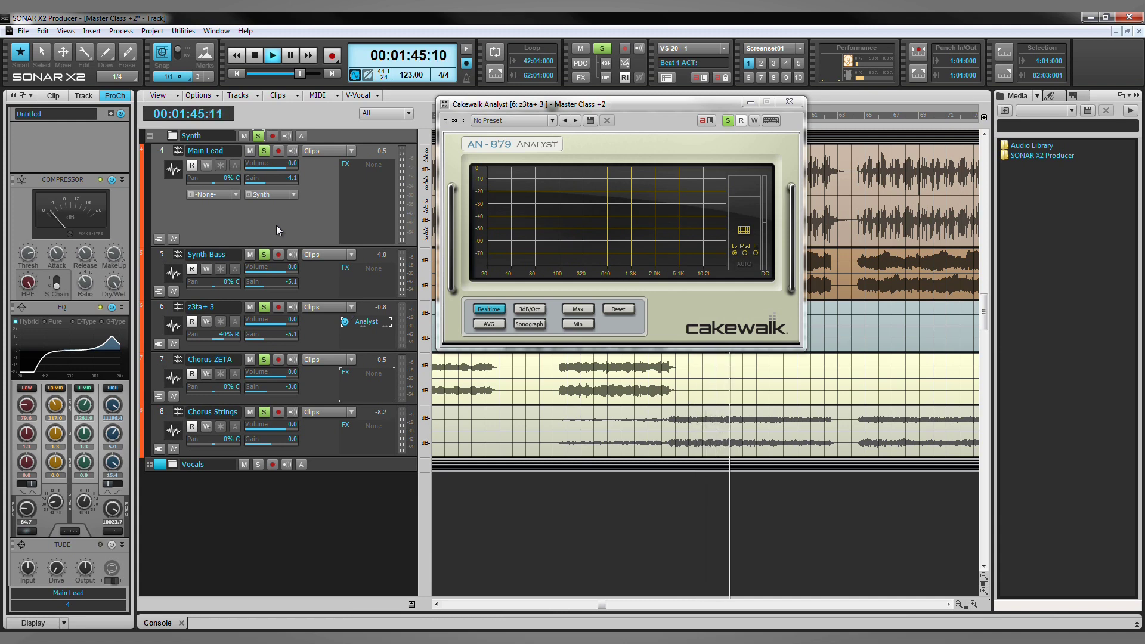
key(space)
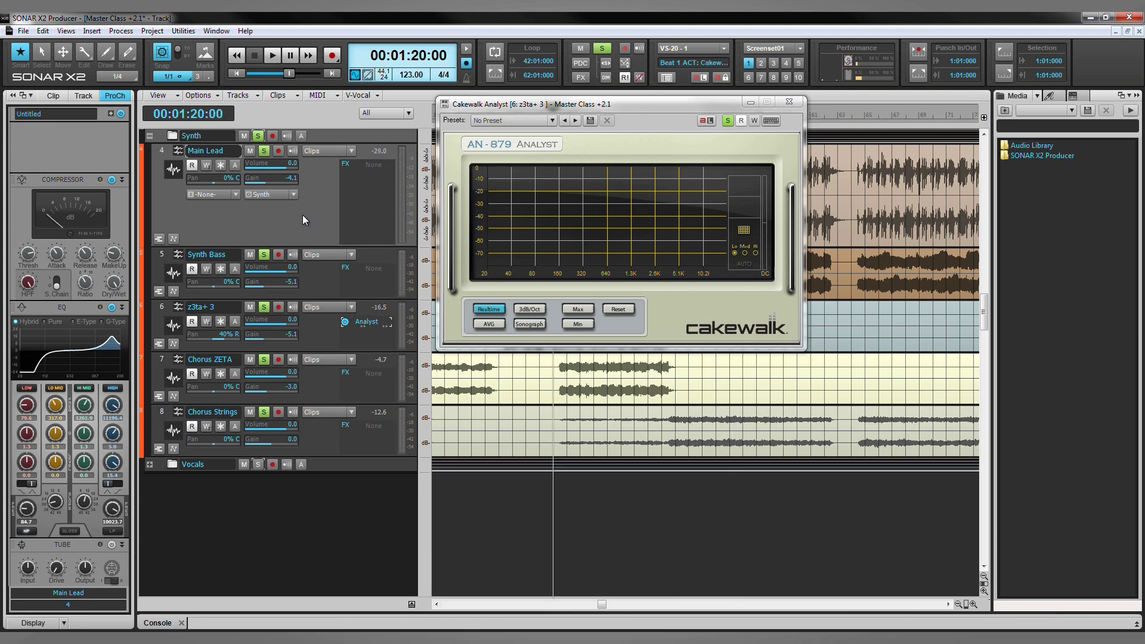
click(789, 102)
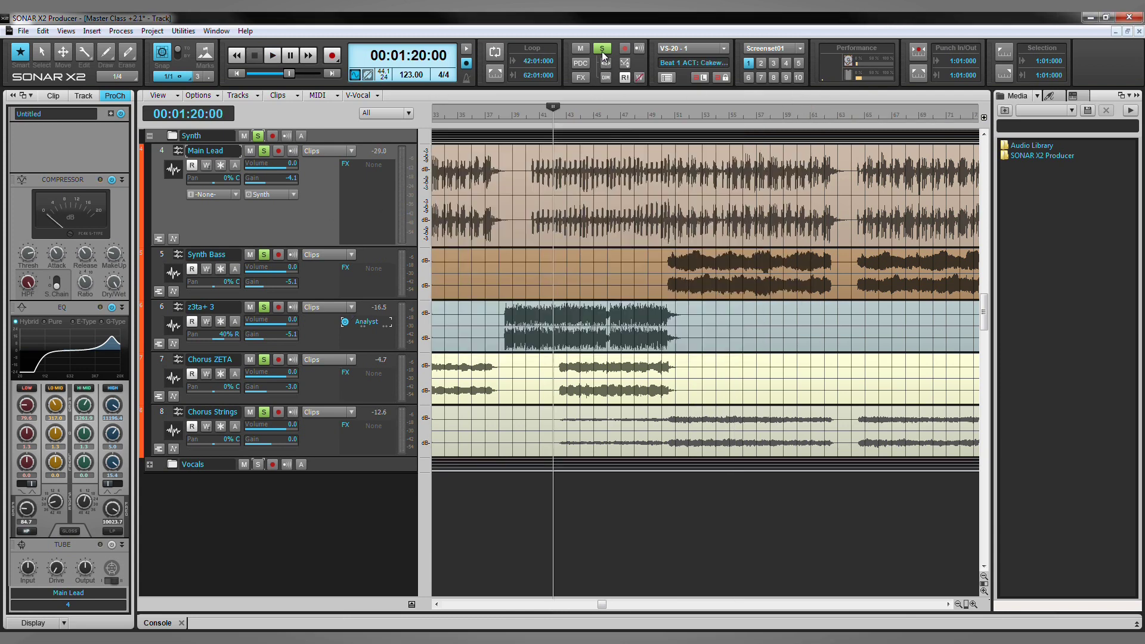
Clear all solos, select Chorus Strings and set playback to 1:33:19
click(602, 48)
click(317, 431)
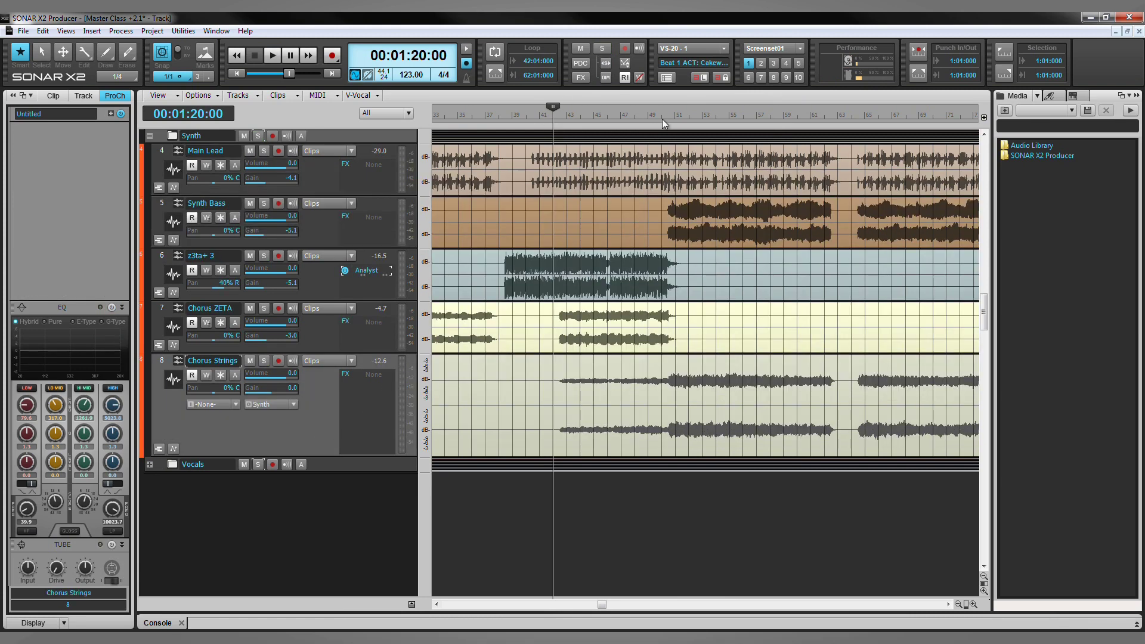
click(663, 120)
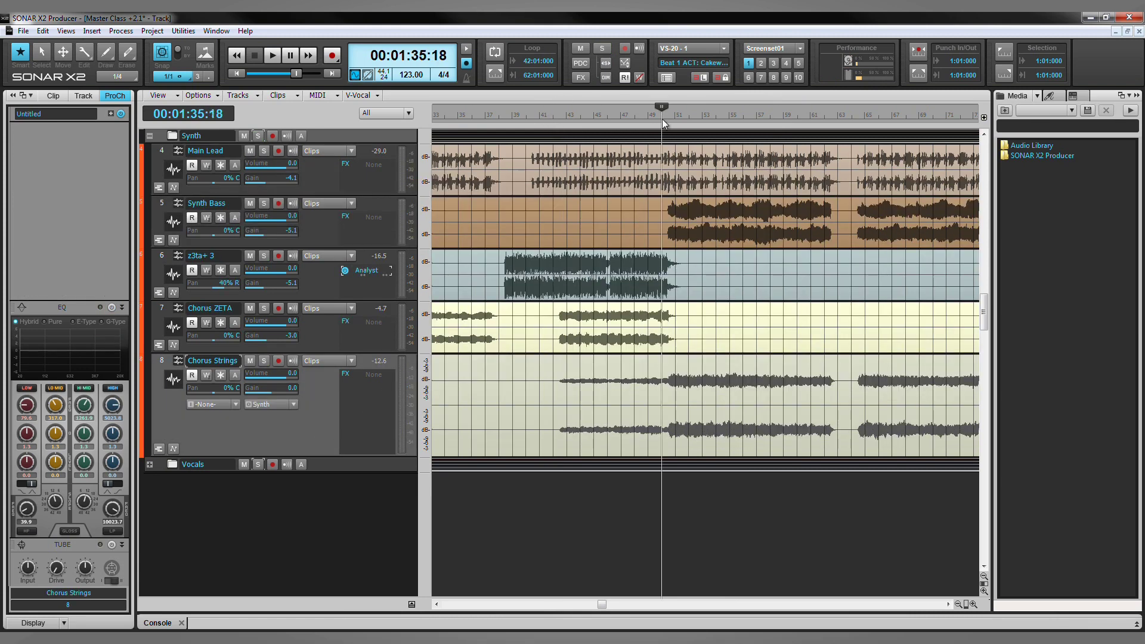
click(649, 119)
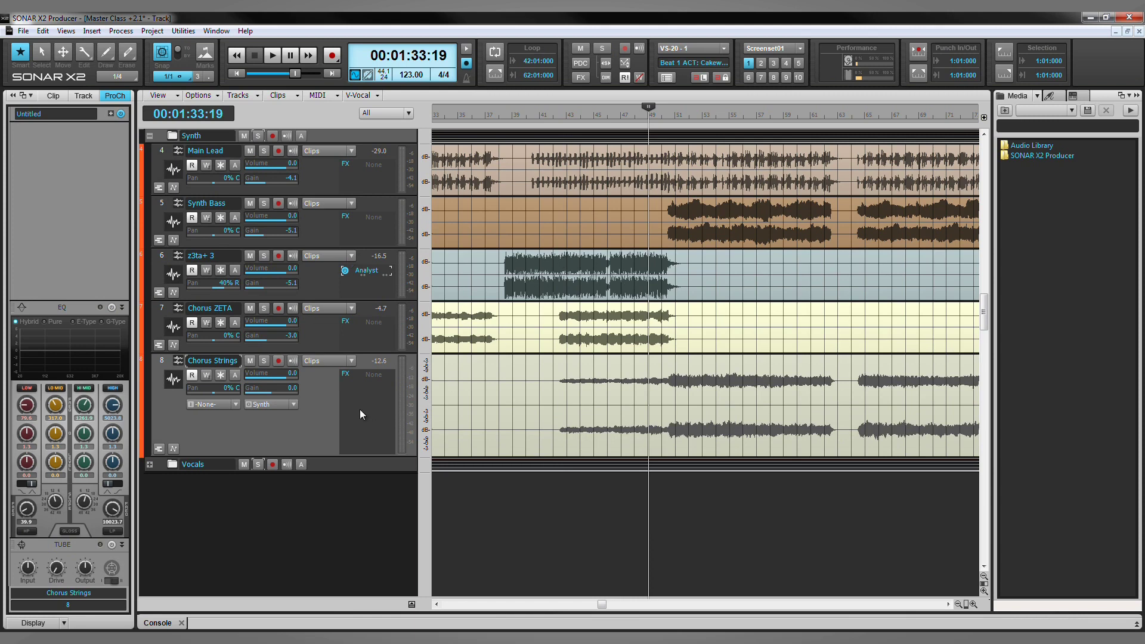
Solo Chorus Strings, audition it, and switch on its ProChannel EQ
click(264, 361)
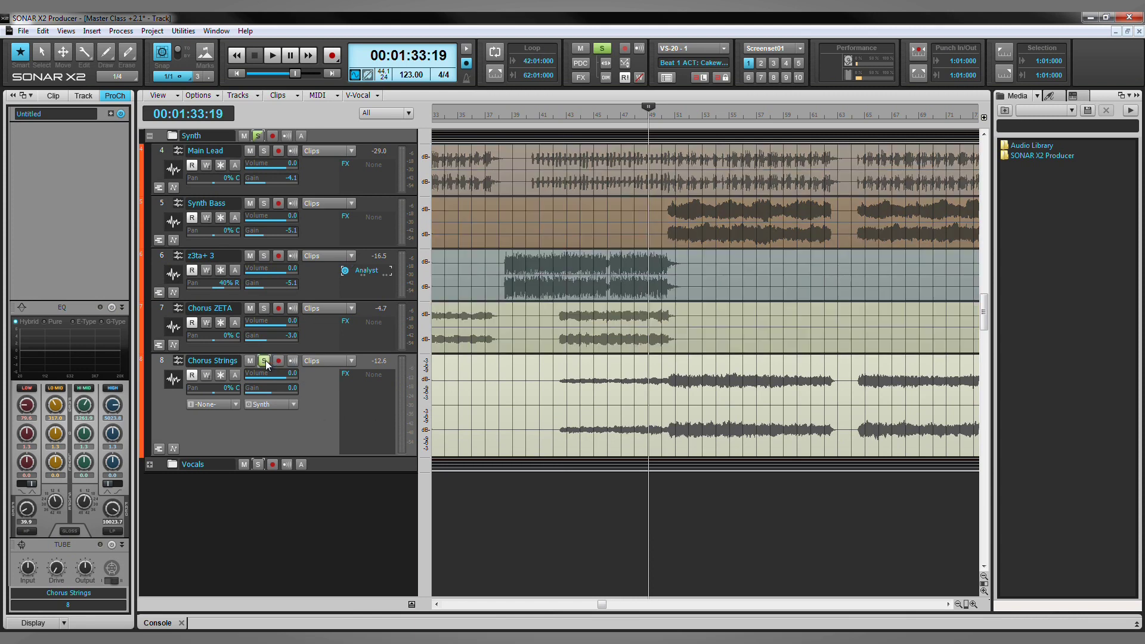
key(space)
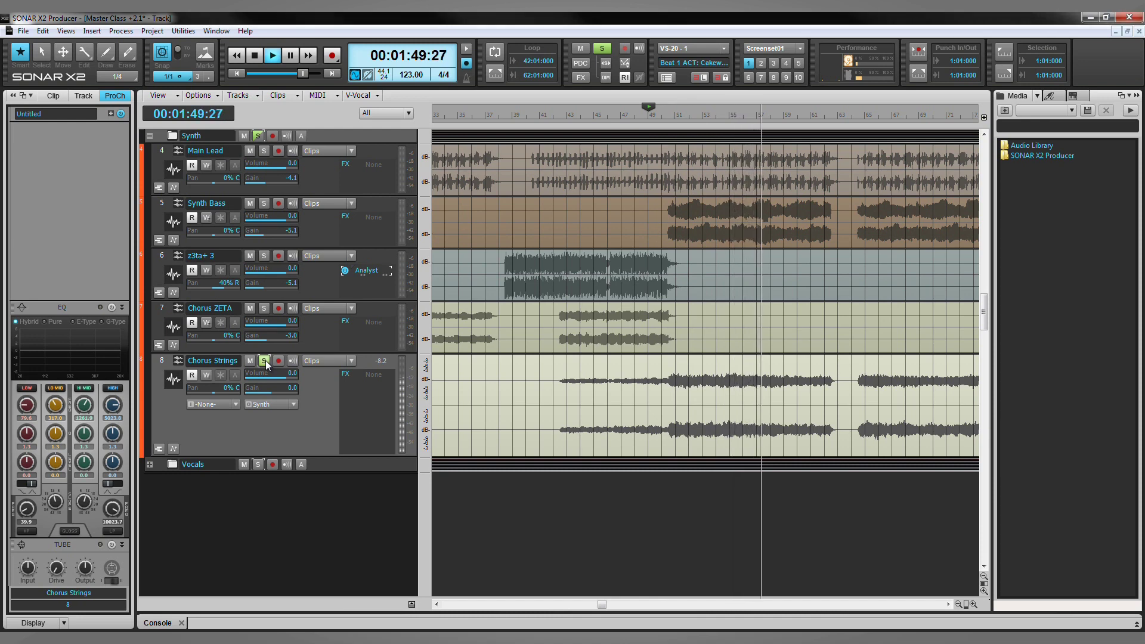
key(space)
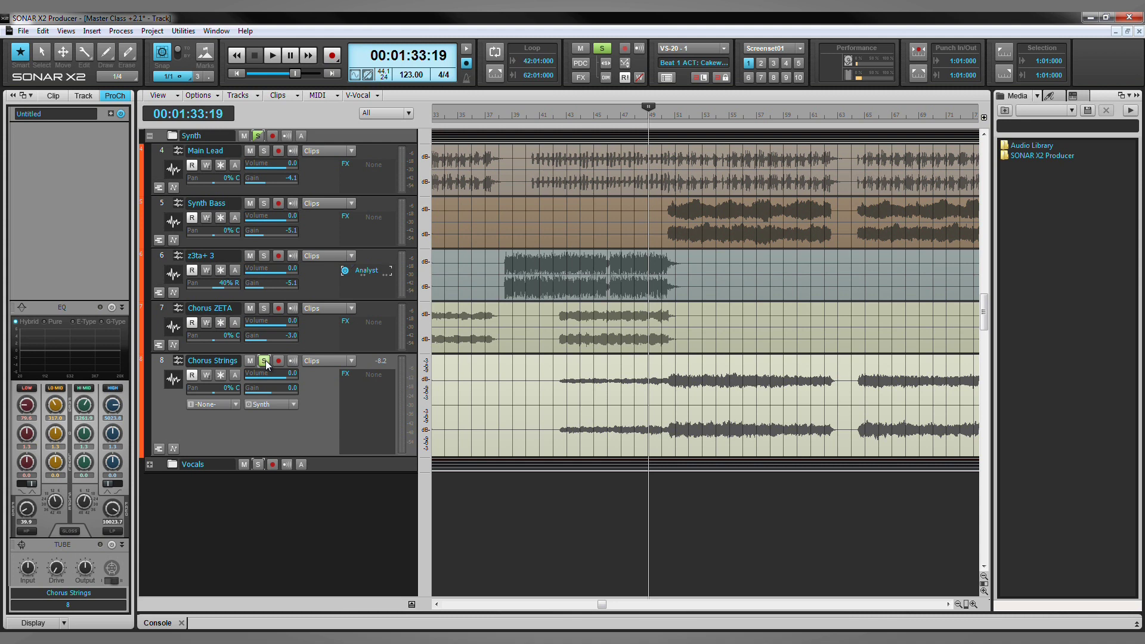
click(112, 308)
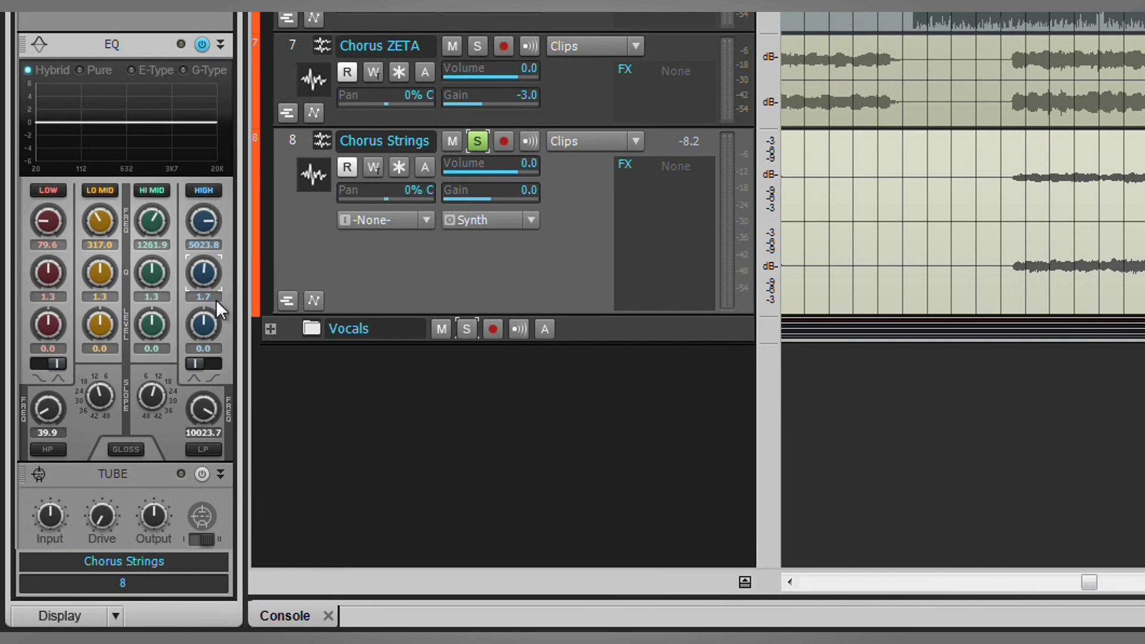
Lower the Chorus Strings high-band frequency to about 7231 Hz while listening
scroll(205, 327, up, 10)
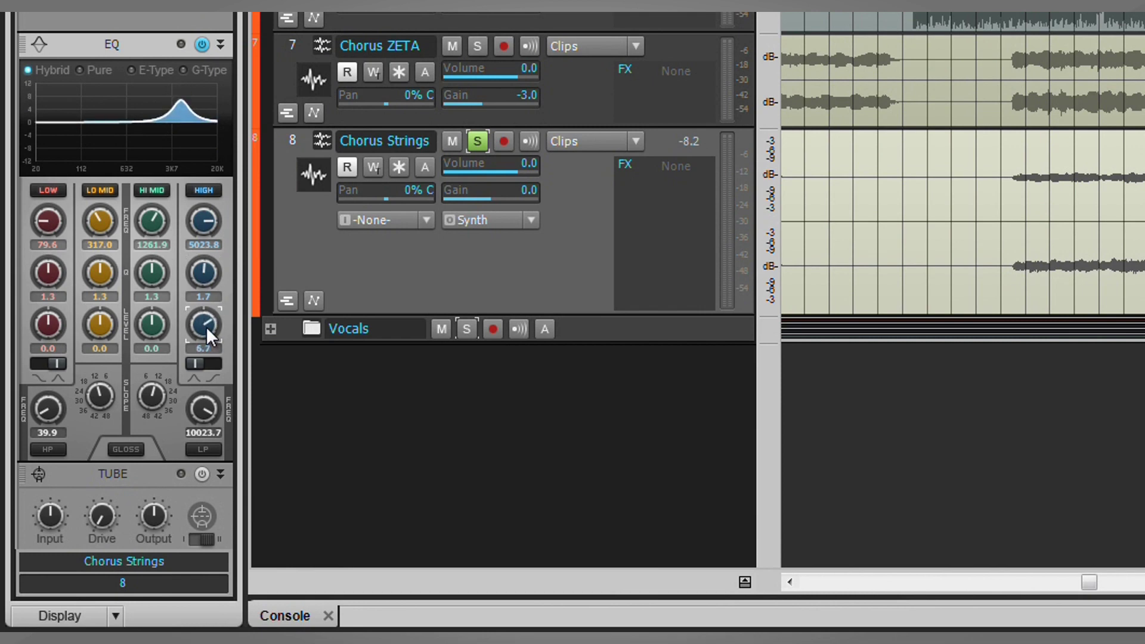
scroll(206, 327, up, 1)
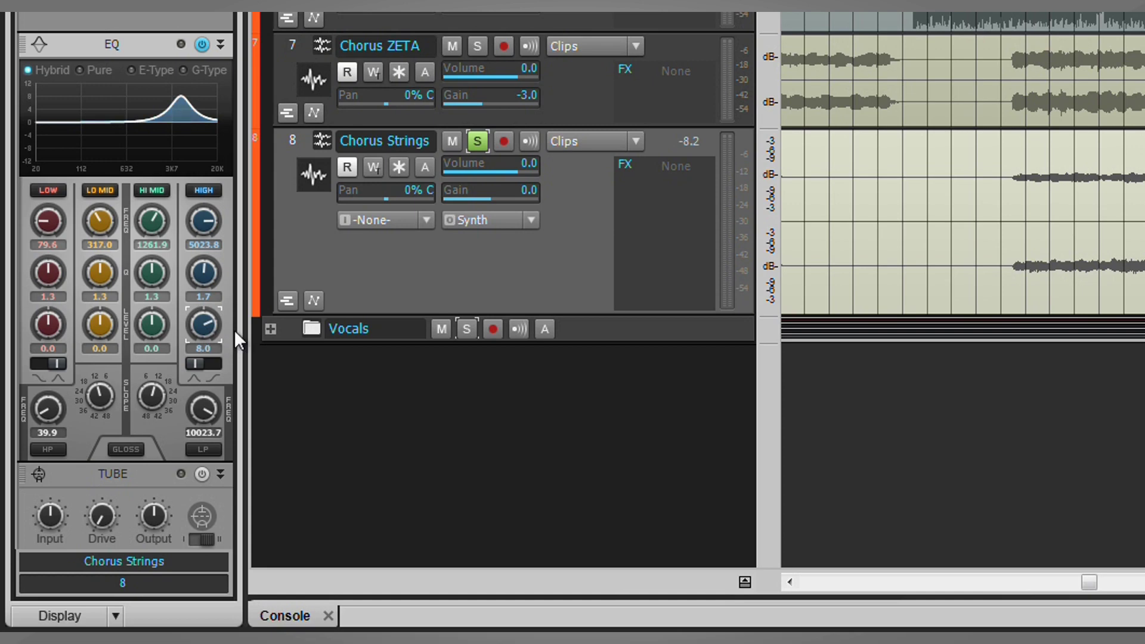
key(space)
mouse_move(210, 229)
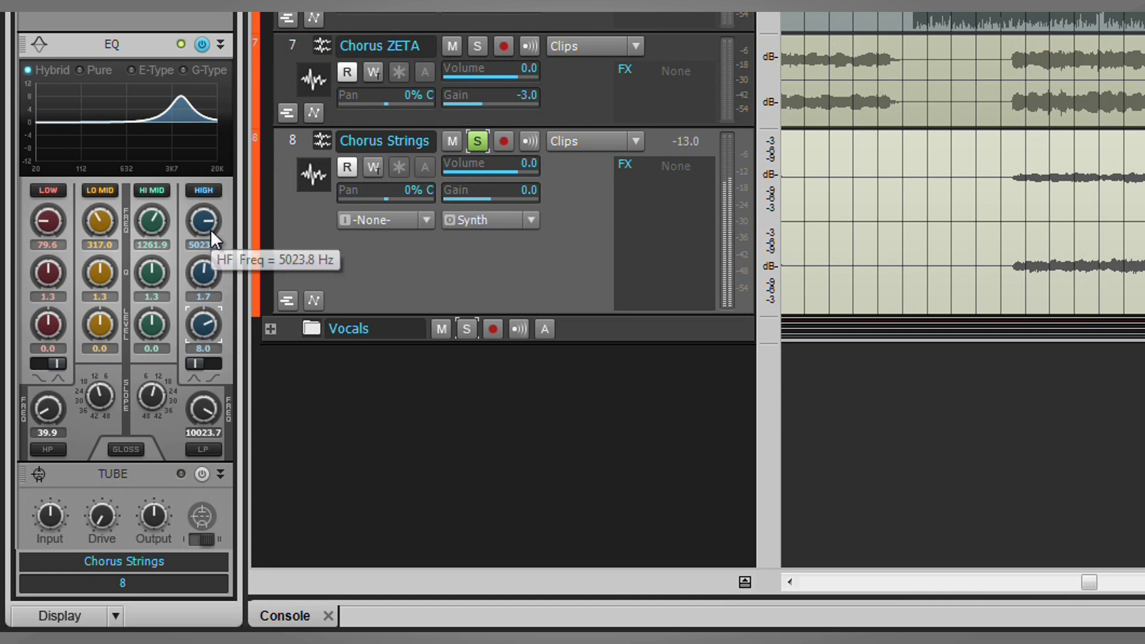
scroll(204, 222, up, 5)
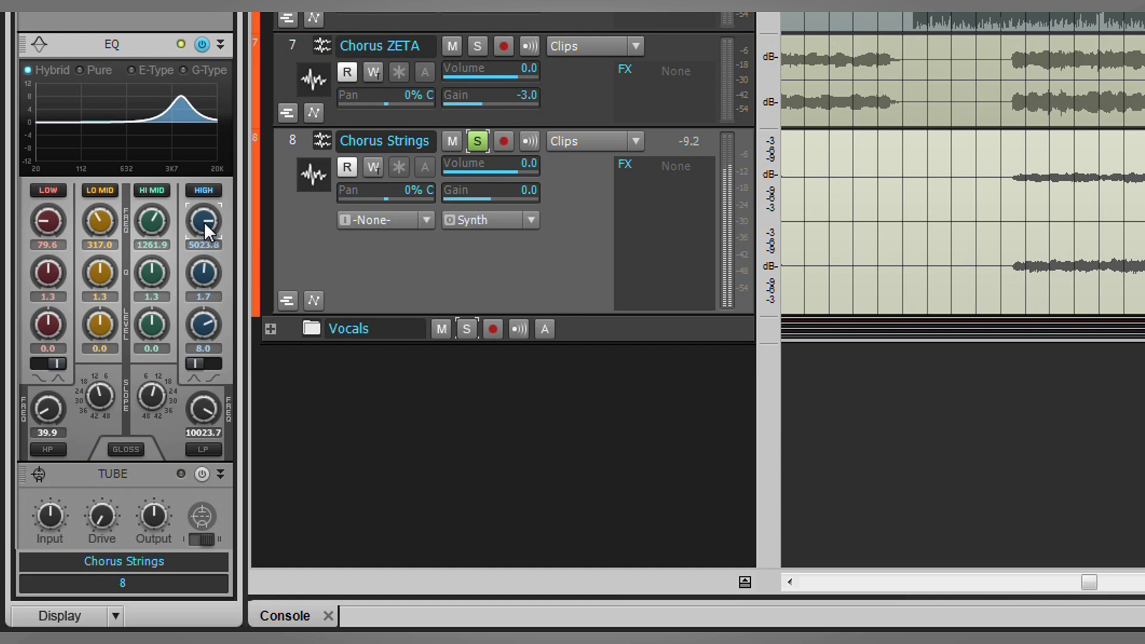
scroll(204, 220, up, 6)
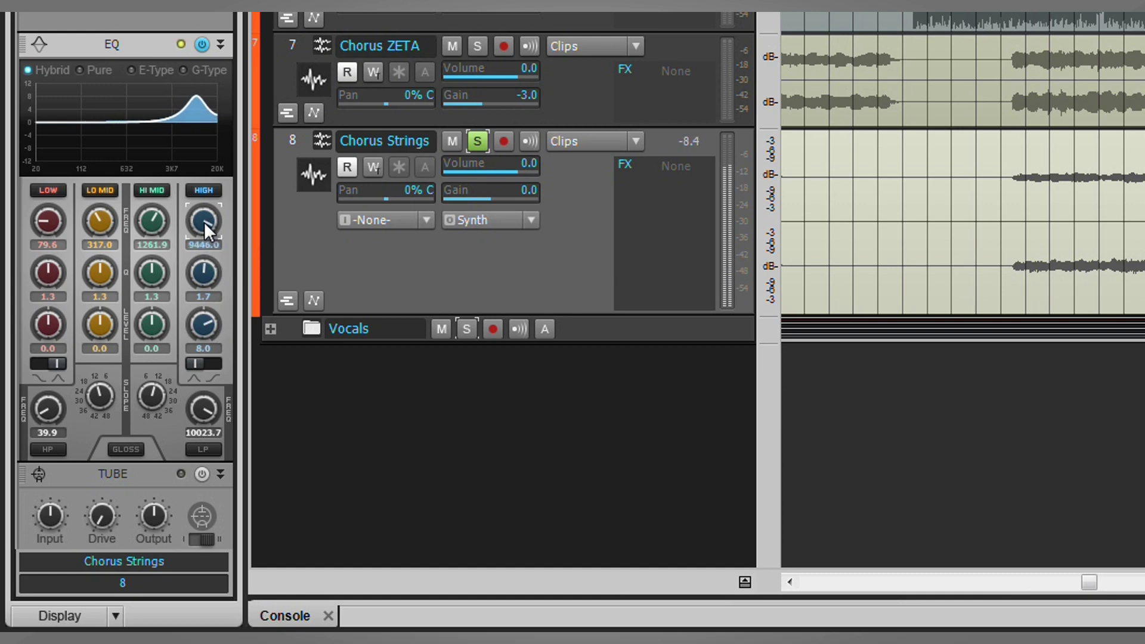
scroll(204, 221, down, 6)
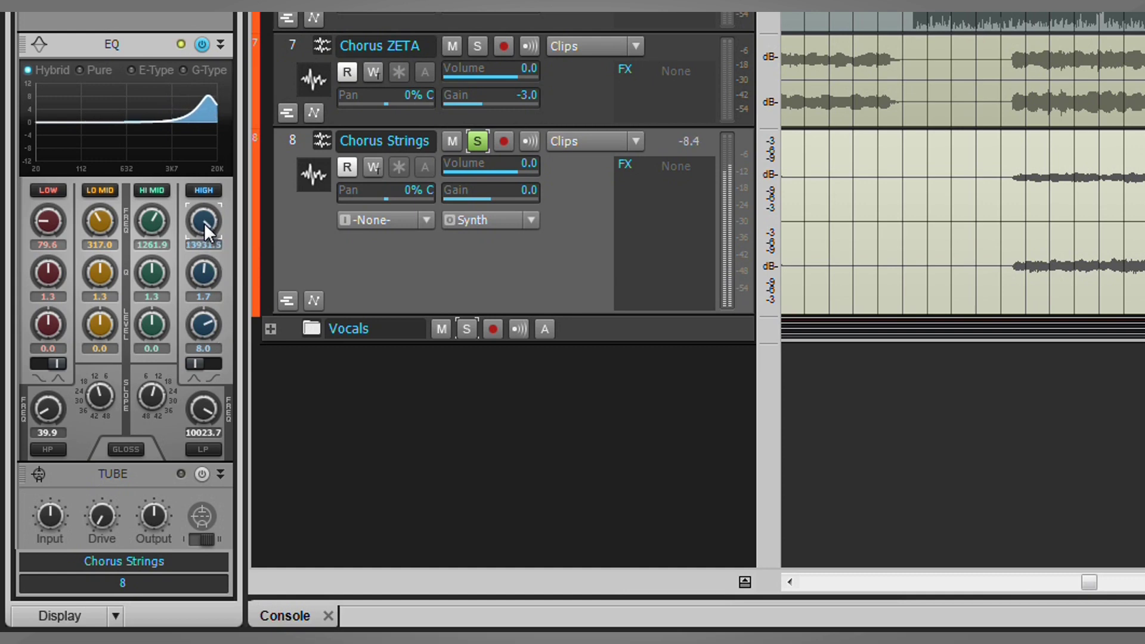
scroll(204, 223, down, 2)
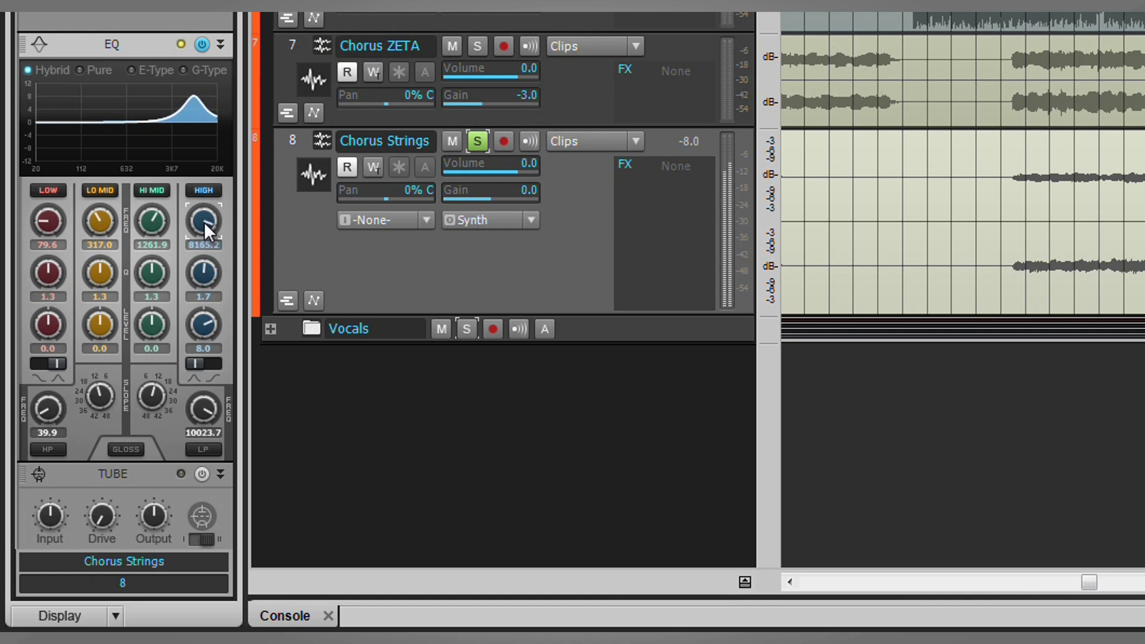
scroll(204, 223, down, 1)
scroll(204, 222, down, 2)
scroll(204, 223, down, 1)
scroll(204, 223, down, 1)
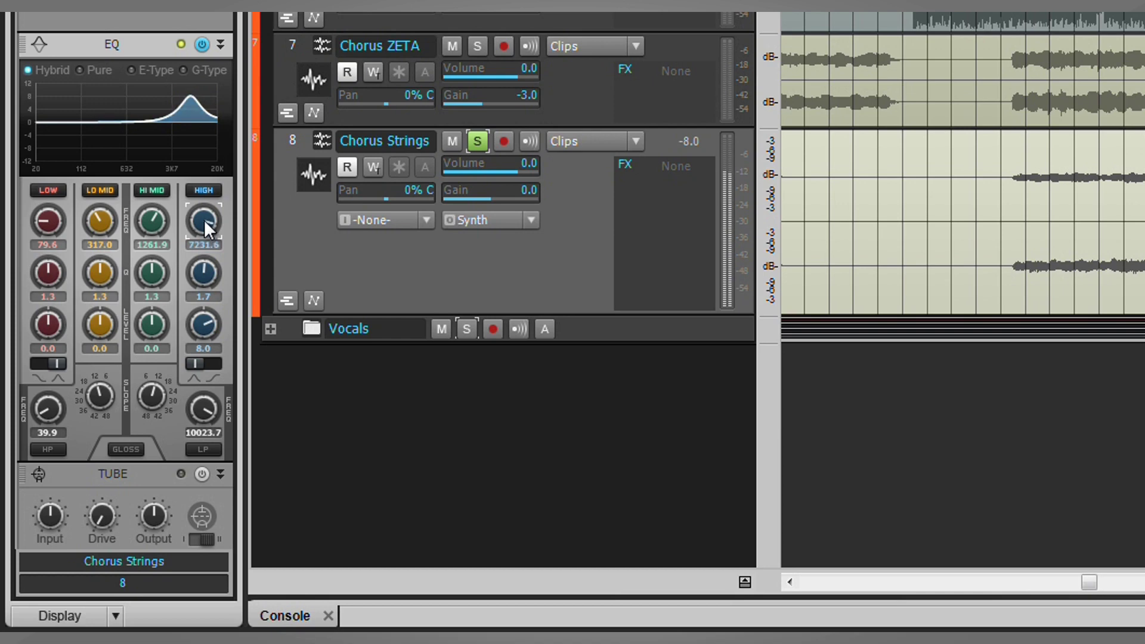
Stop playback and boost the high band to 10.1 dB
key(space)
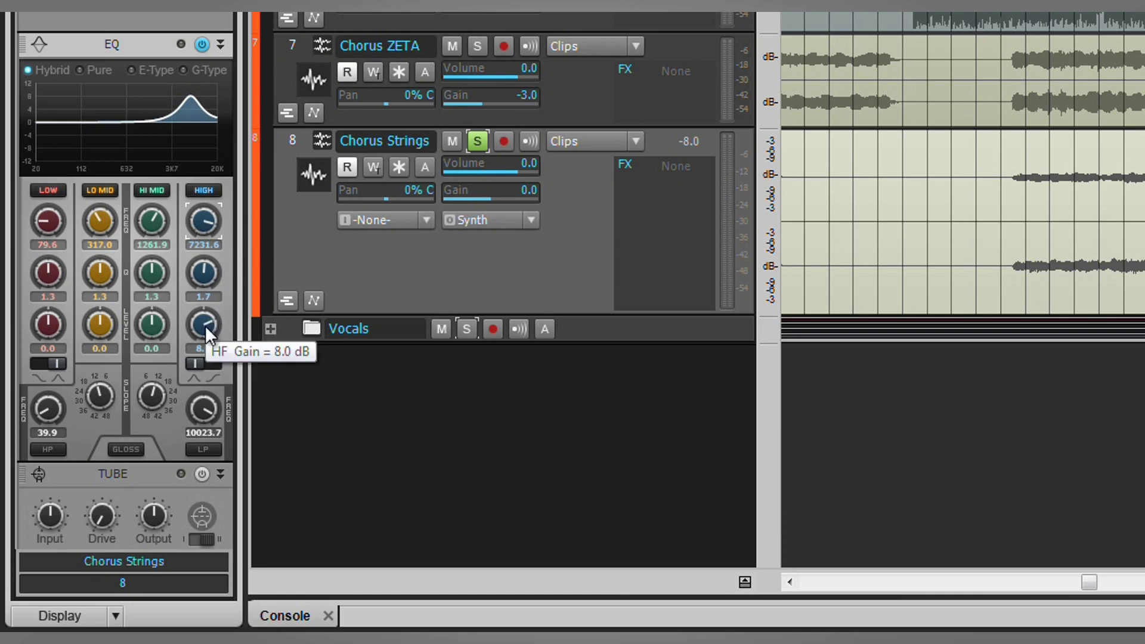
scroll(206, 327, up, 5)
scroll(206, 327, up, 2)
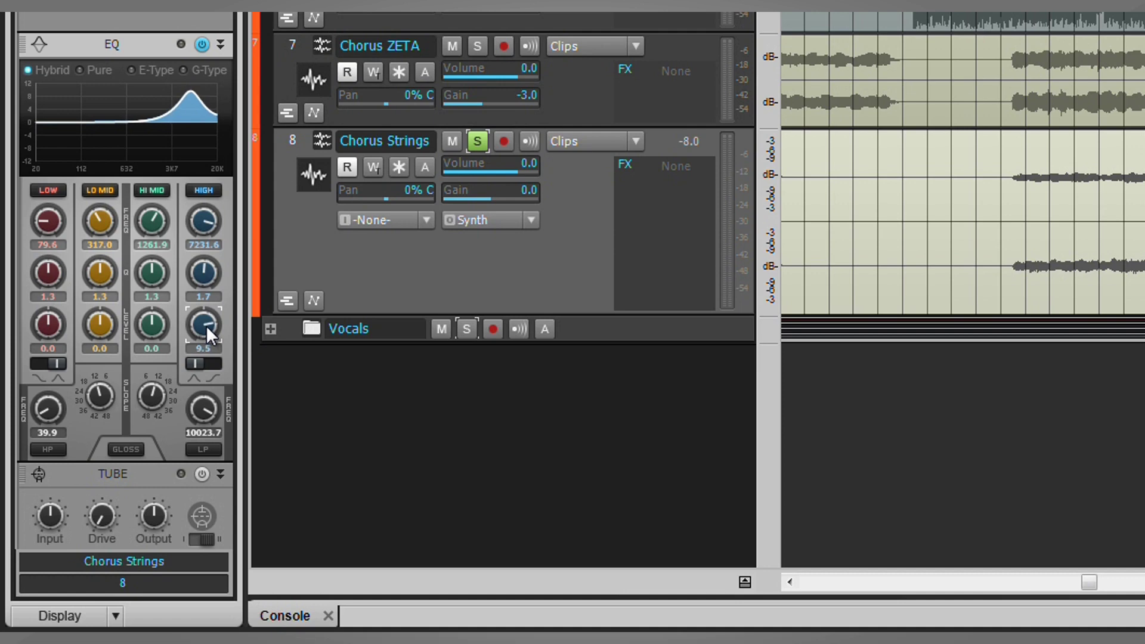
scroll(205, 326, up, 3)
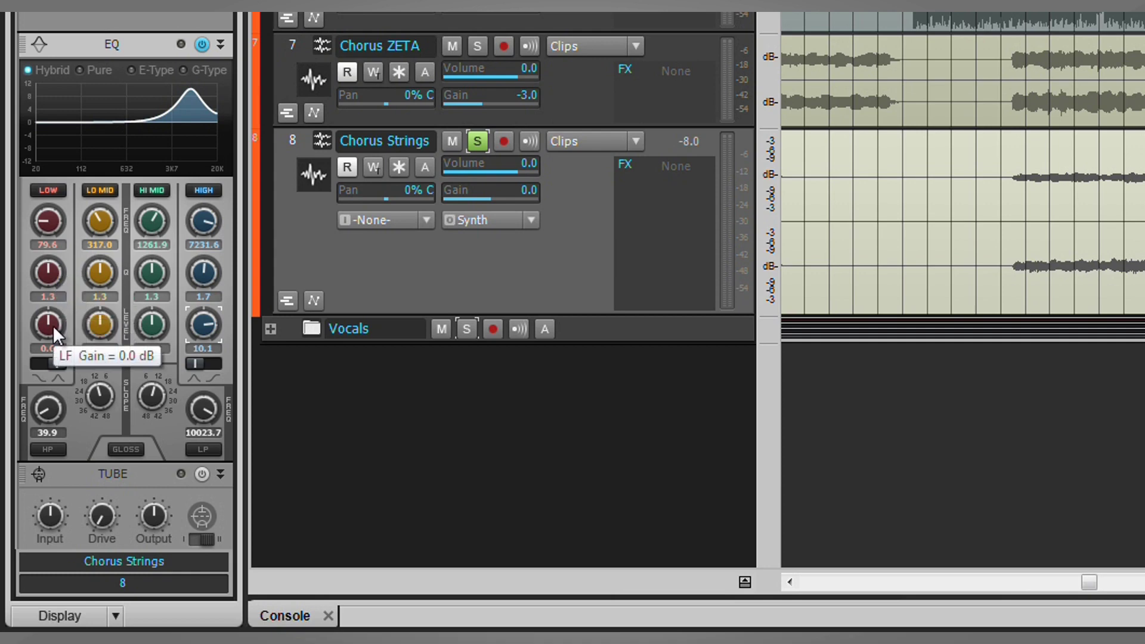
Boost Chorus Strings' LOW EQ band by 5.1 dB and start playback to audition it
scroll(53, 325, up, 10)
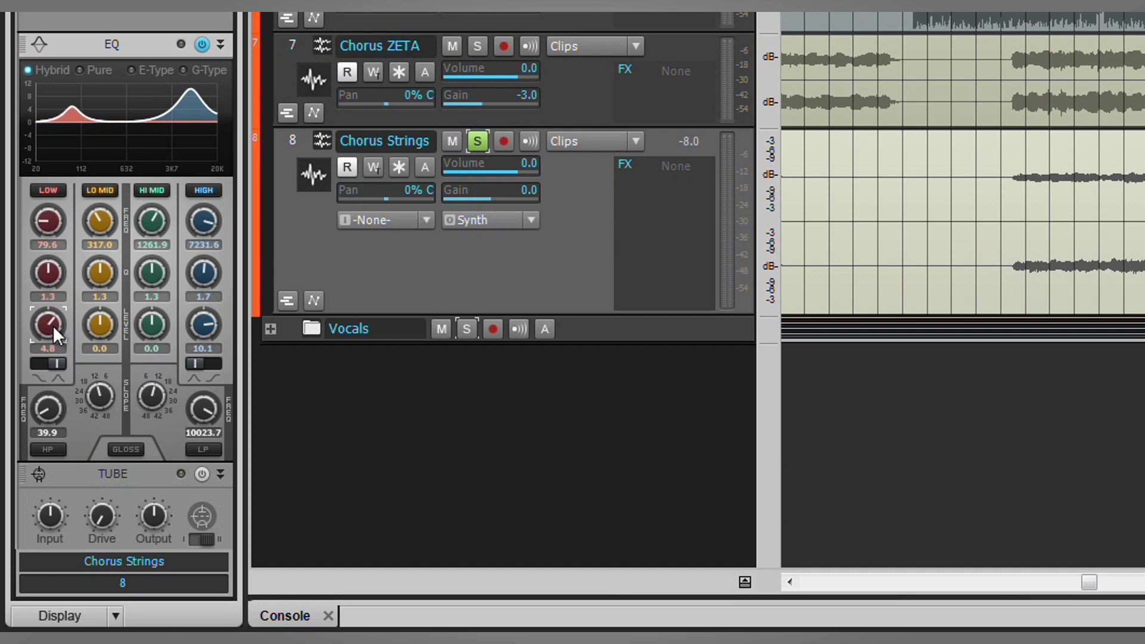
scroll(53, 325, up, 1)
key(space)
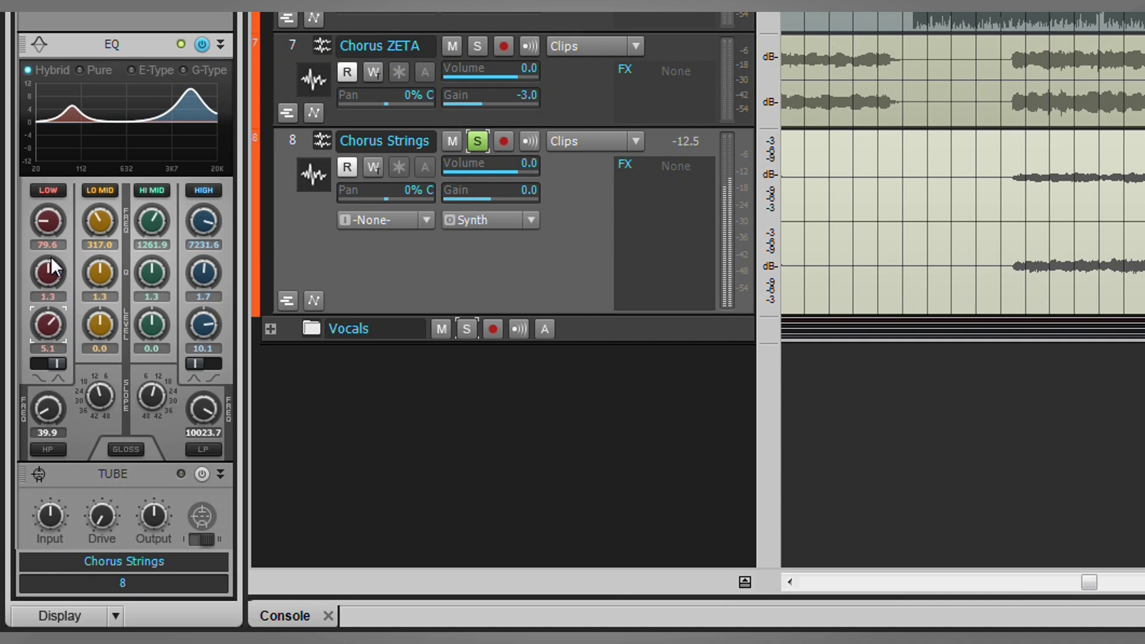
mouse_move(48, 224)
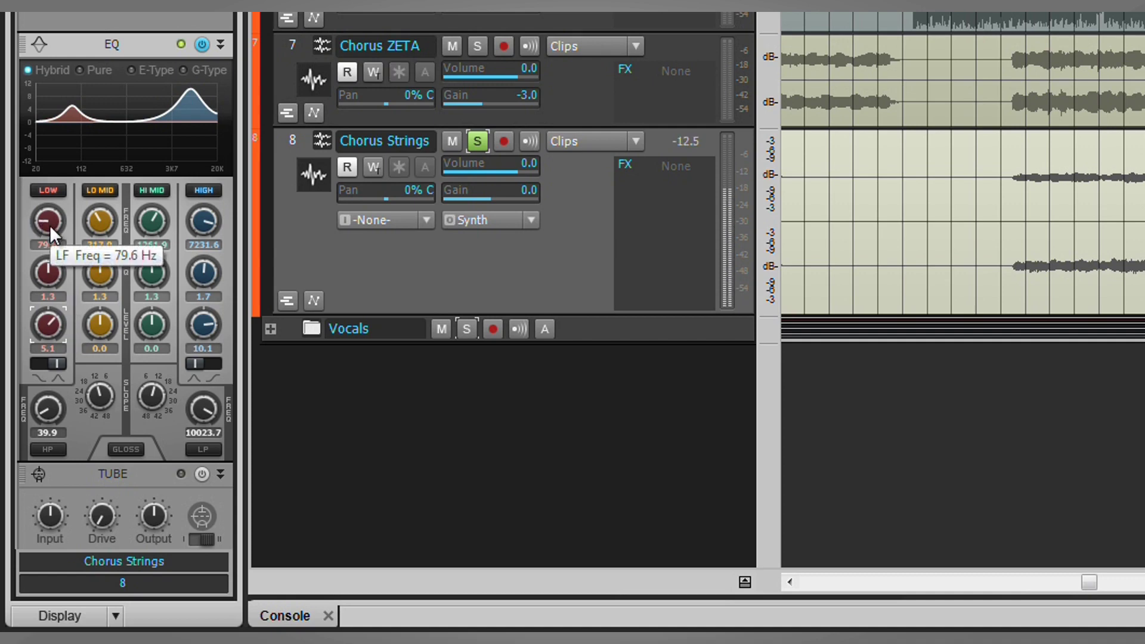
Sweep the LOW band frequency by ear to settle at 200.4 Hz
scroll(49, 224, up, 6)
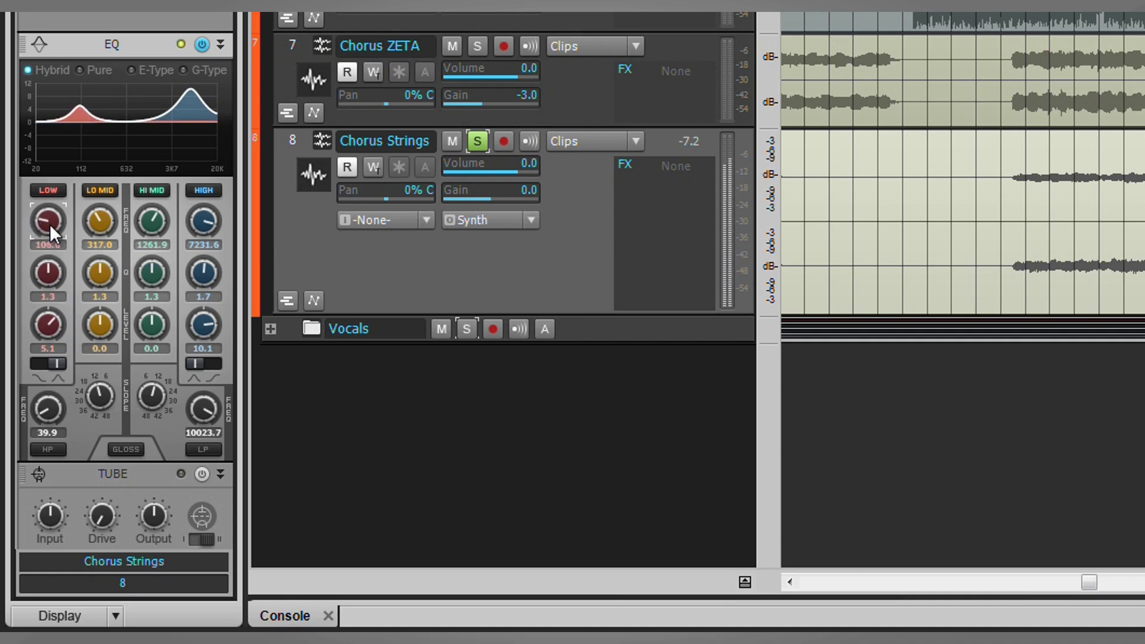
scroll(49, 225, up, 6)
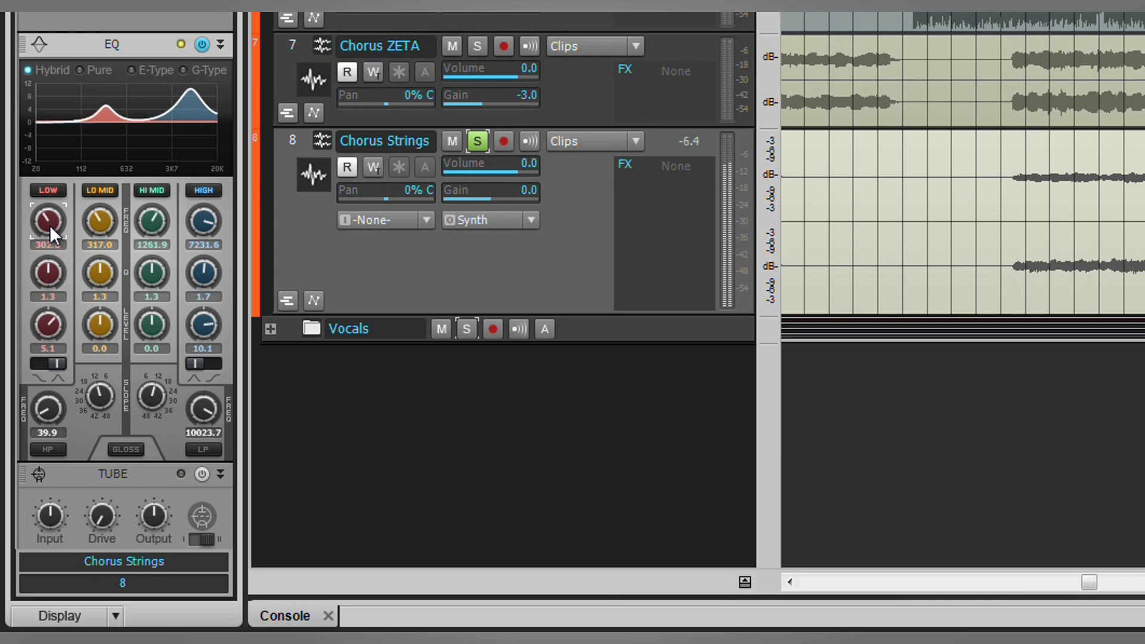
scroll(49, 224, down, 12)
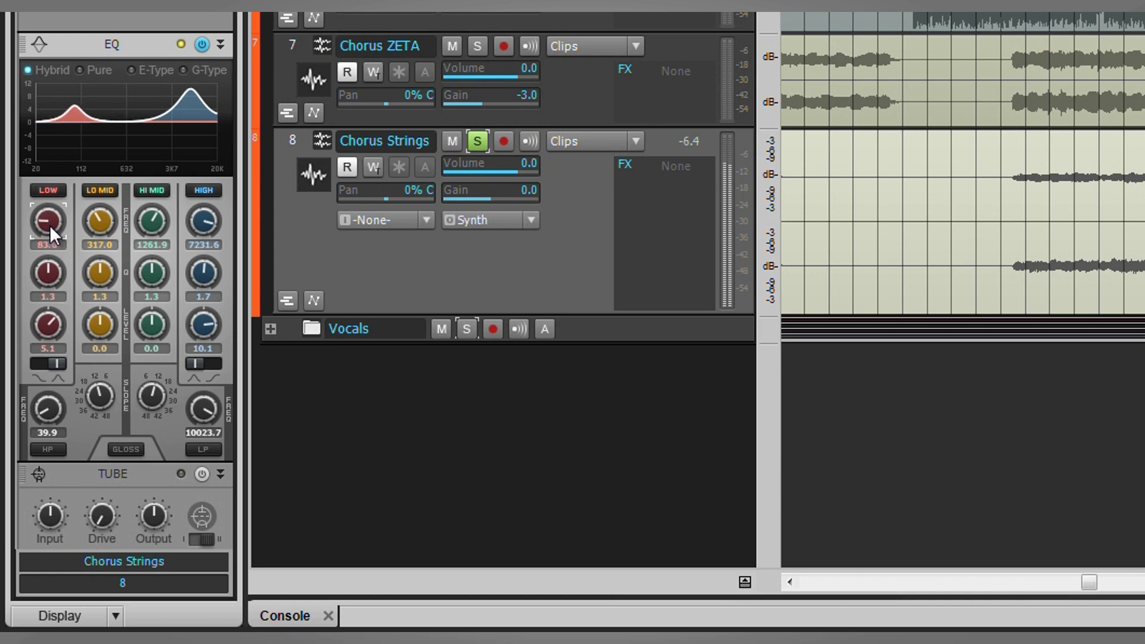
scroll(49, 225, up, 2)
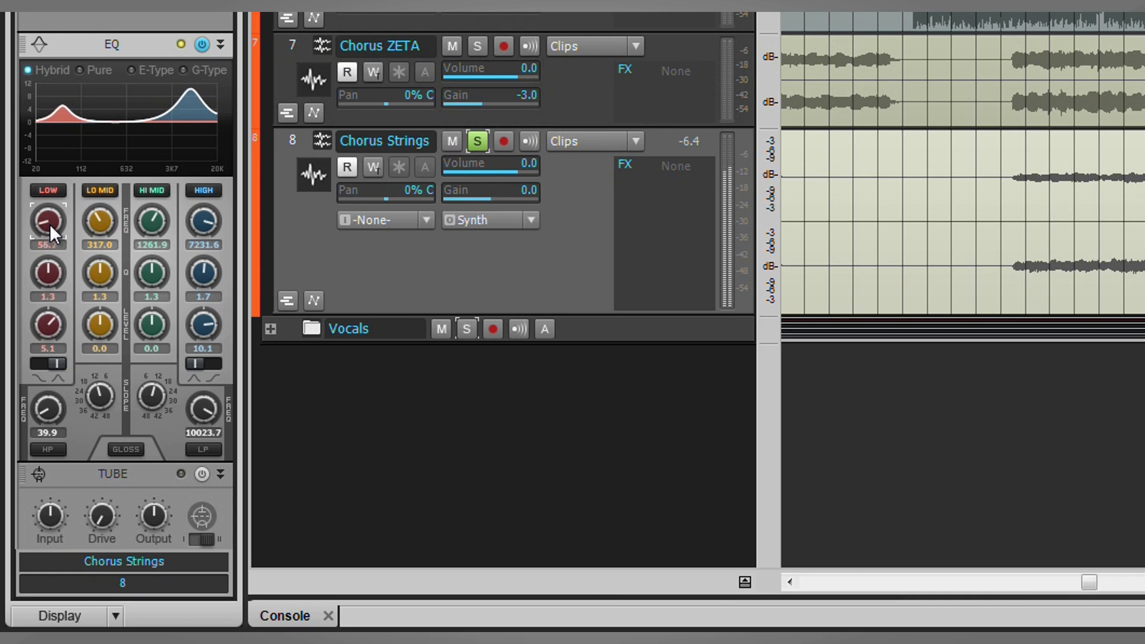
scroll(49, 224, up, 6)
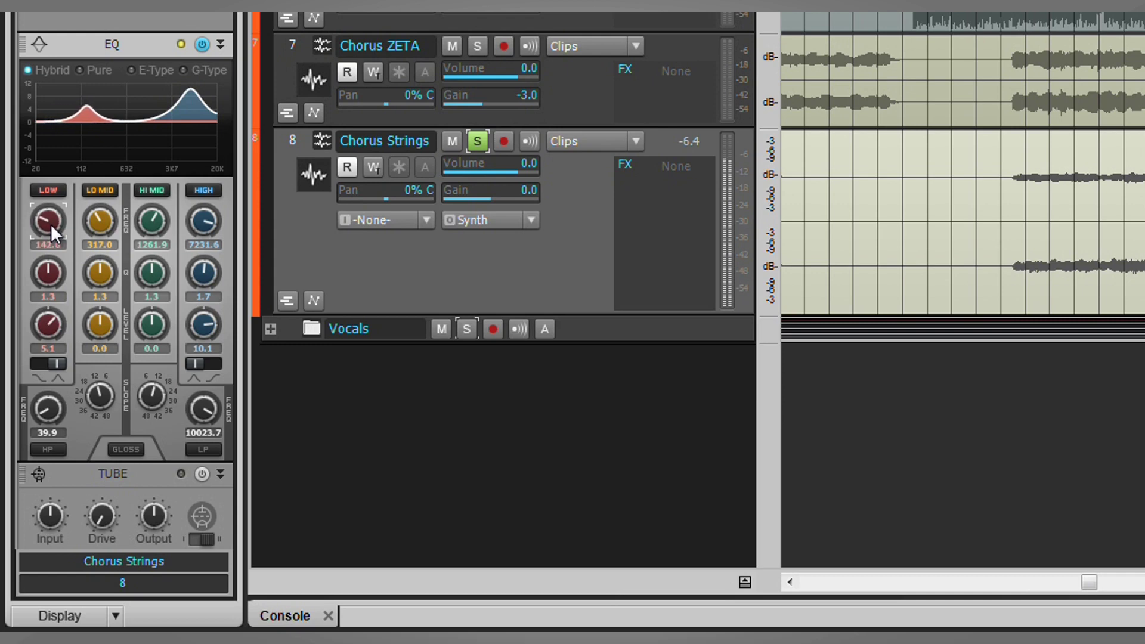
scroll(49, 224, up, 3)
scroll(49, 224, down, 7)
scroll(49, 224, down, 2)
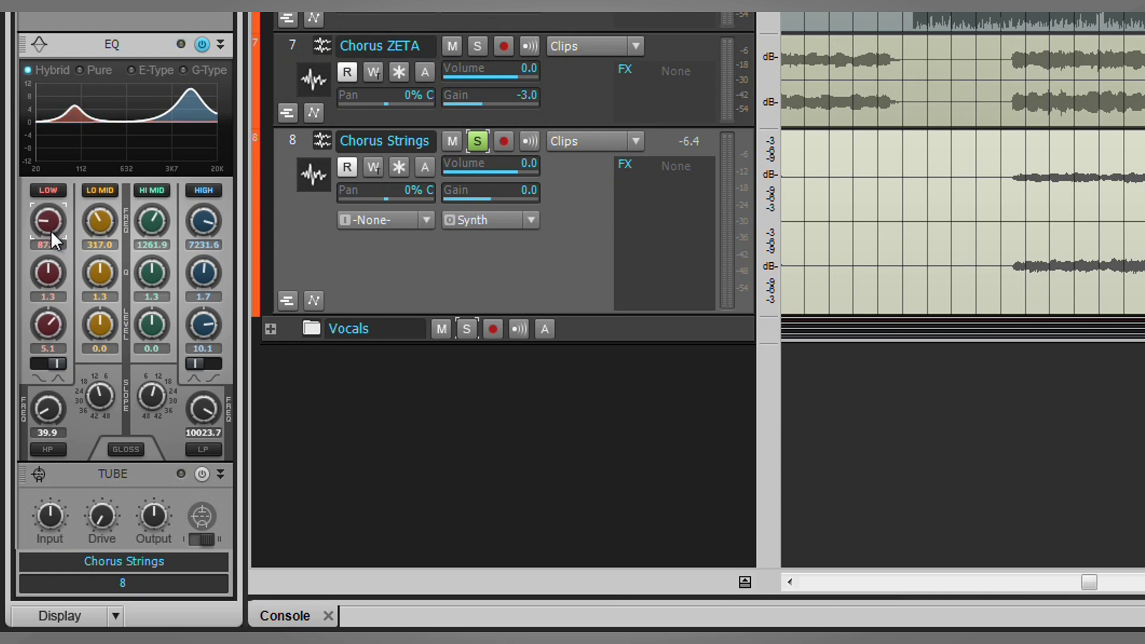
scroll(47, 221, up, 7)
scroll(48, 221, up, 10)
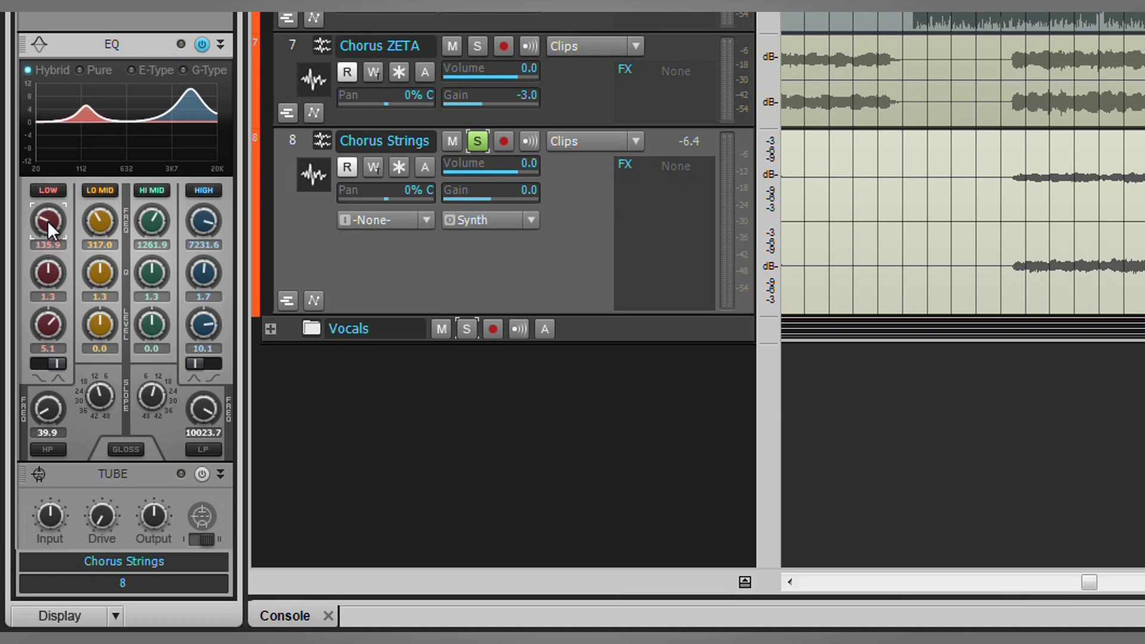
scroll(48, 220, up, 6)
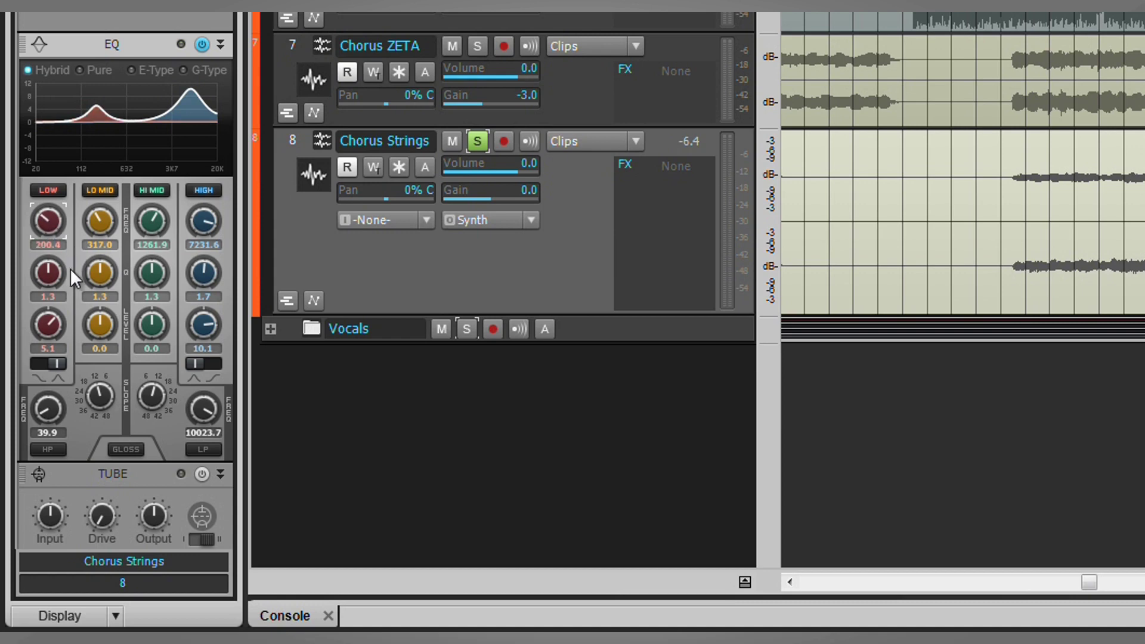
Engage the high-pass filter at 39.9 Hz and steepen its slope to 24 dB
click(45, 449)
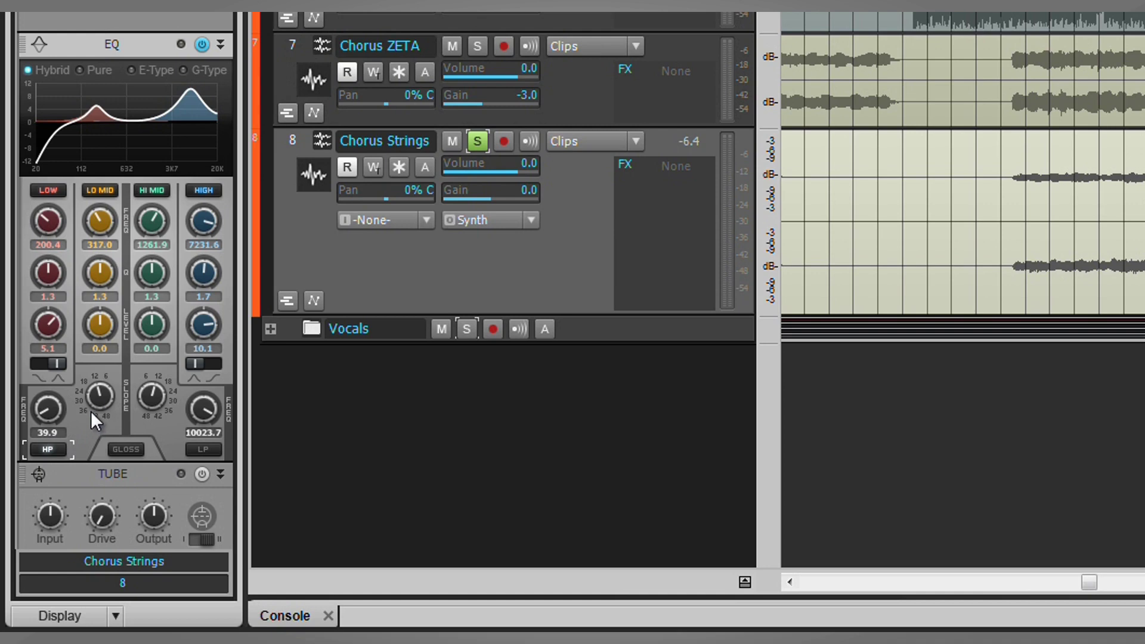
scroll(98, 397, up, 1)
scroll(98, 397, up, 2)
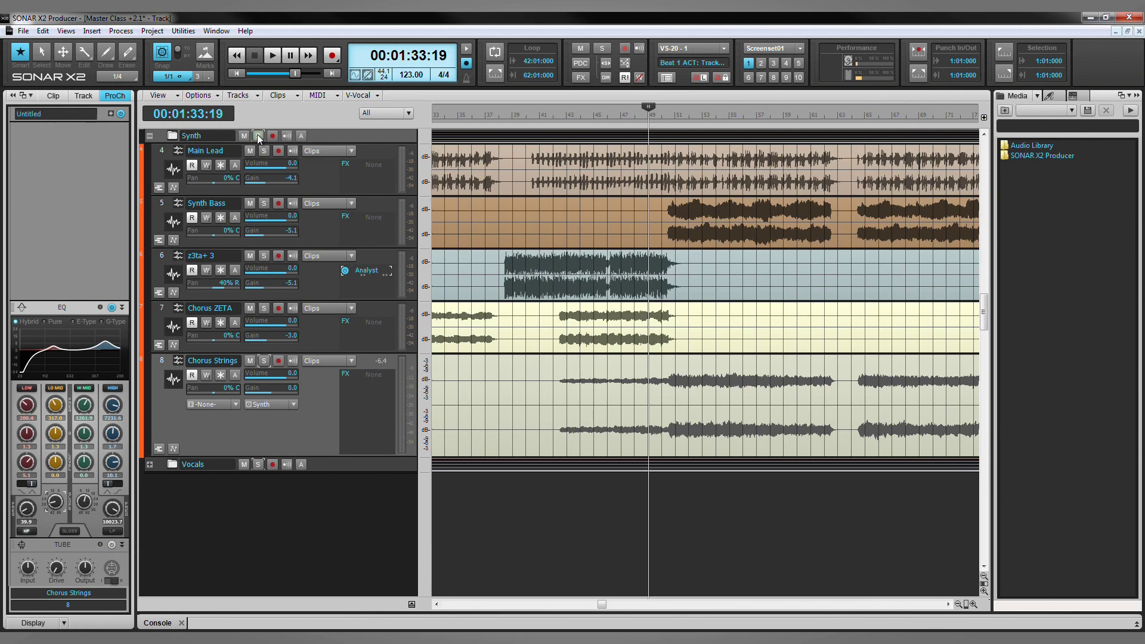
Solo the Synth and Rhythm folders and play the song from bar 39
click(256, 135)
scroll(285, 210, up, 4)
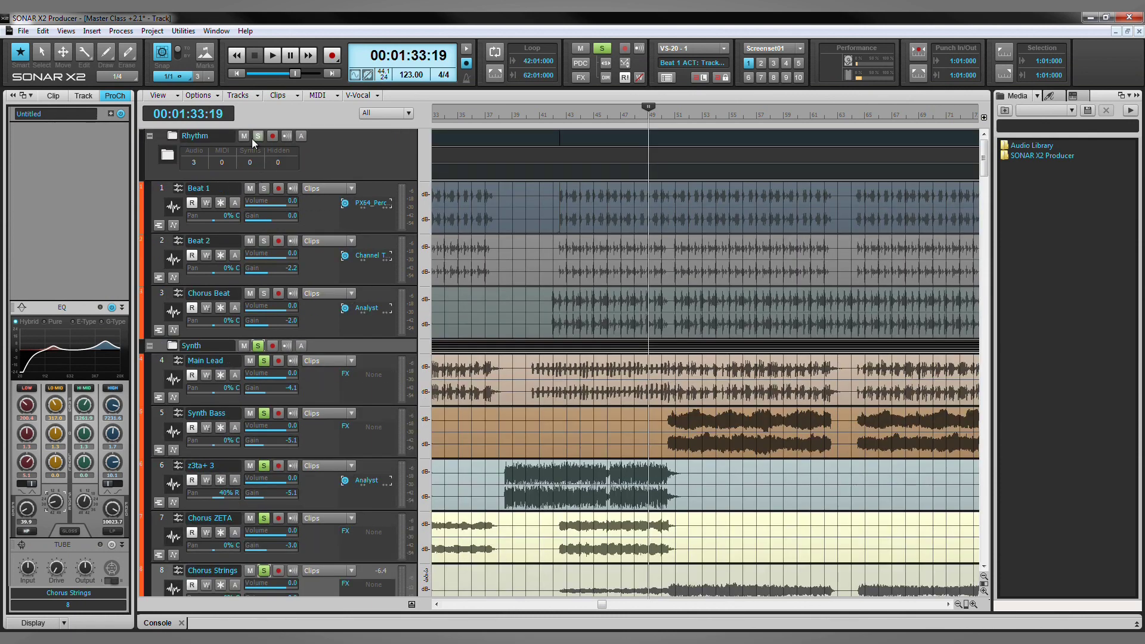
click(257, 136)
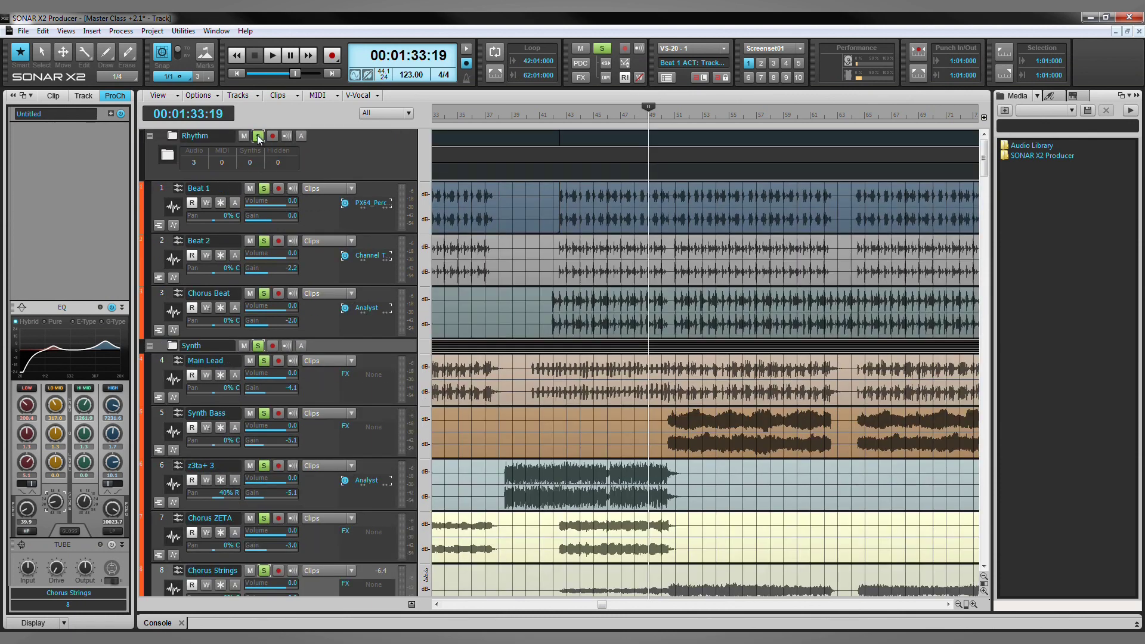
click(515, 113)
key(space)
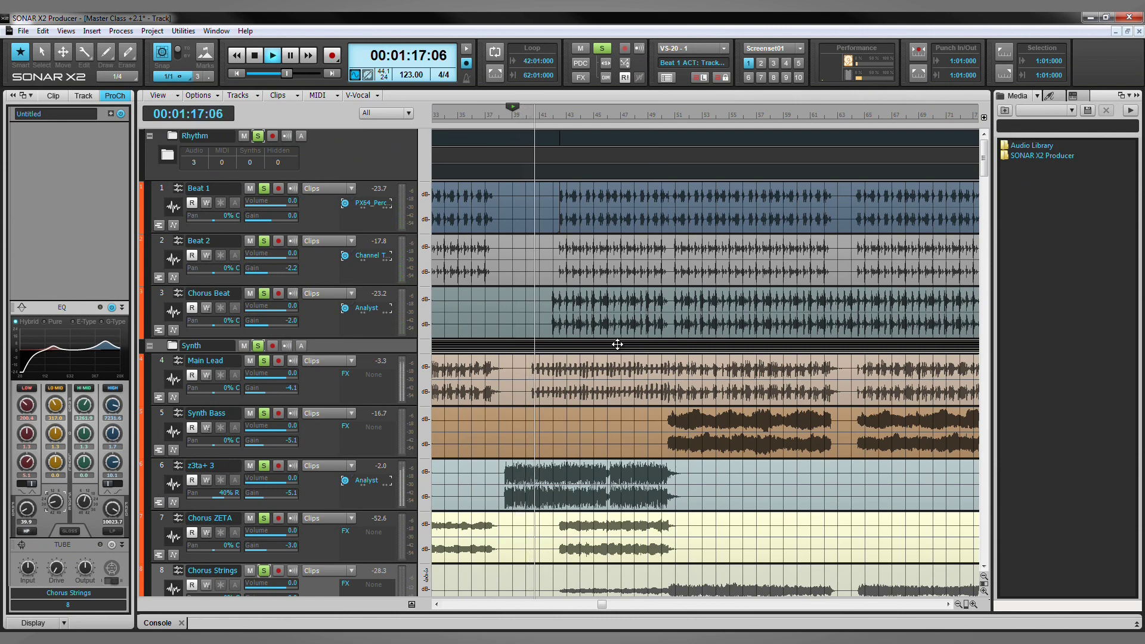
Trim Main Lead's gain to -4.4, check its channel effects, then stop playback
scroll(618, 344, down, 2)
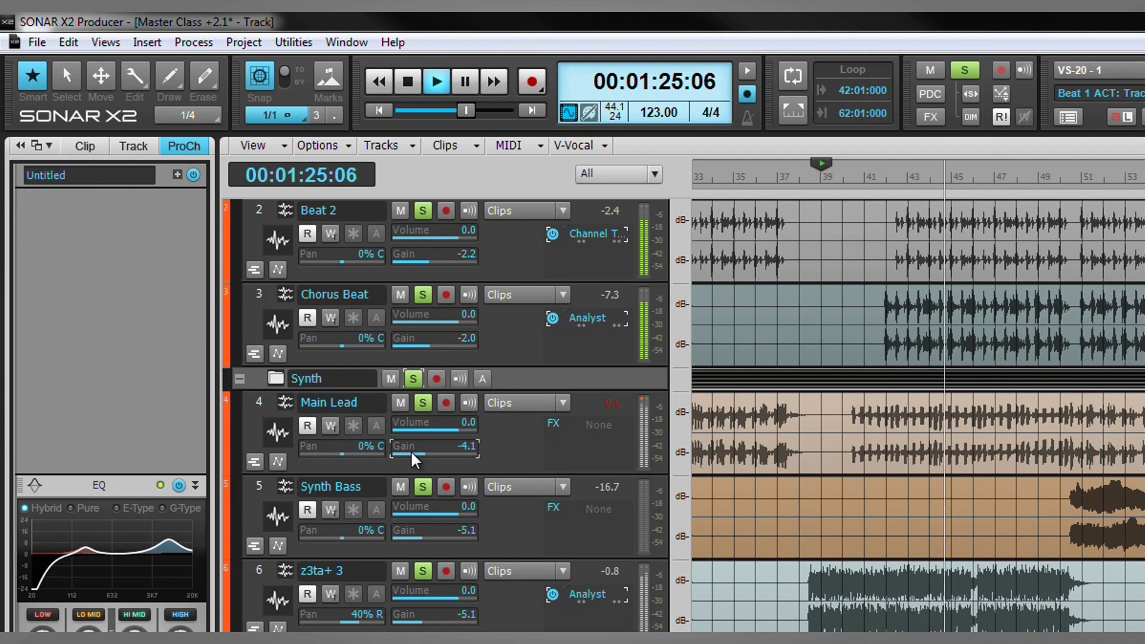
drag(410, 450, 411, 452)
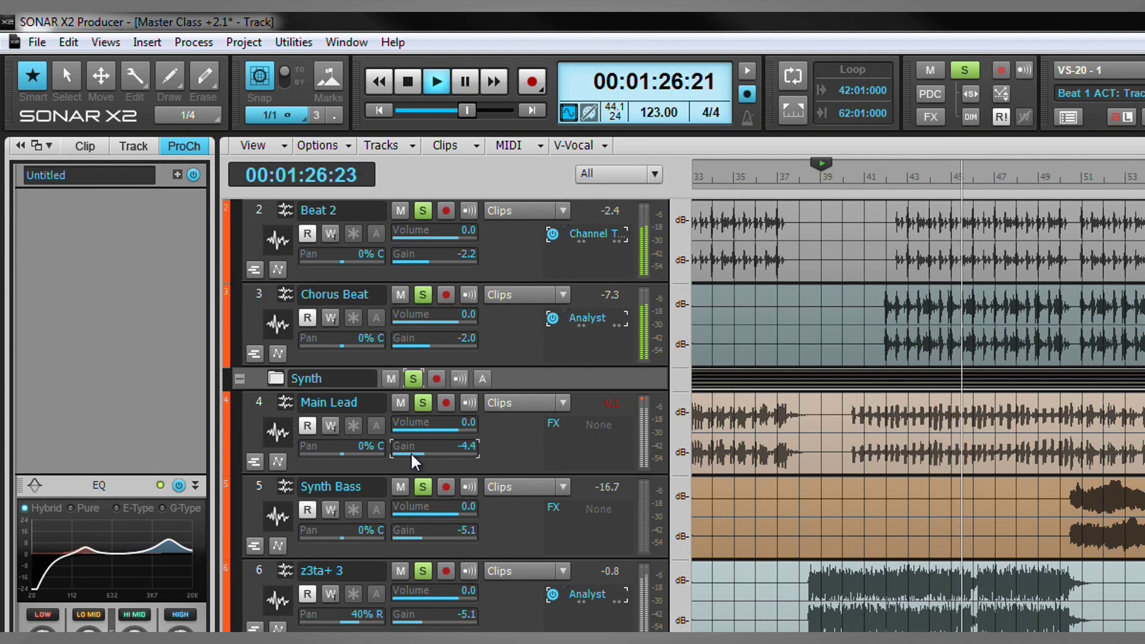
click(646, 400)
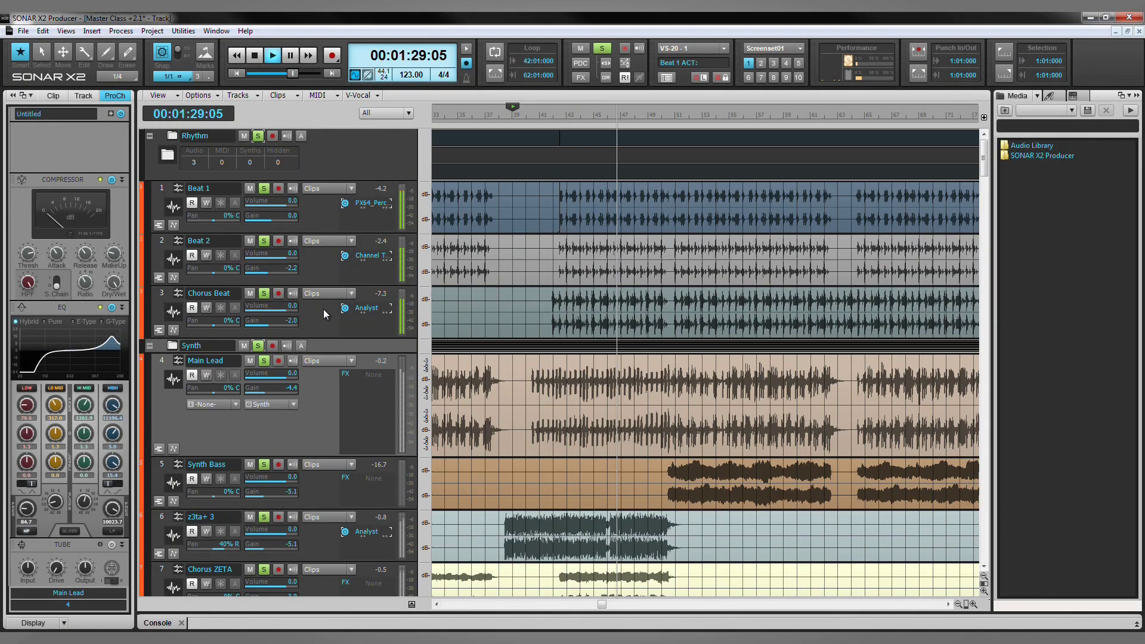
scroll(323, 309, down, 3)
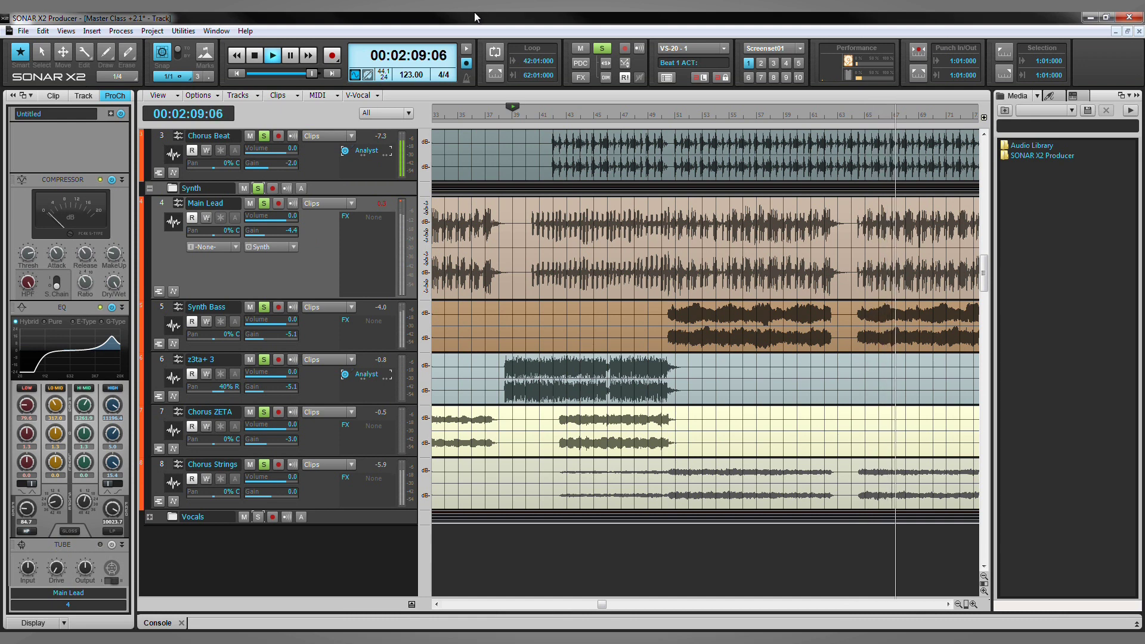
key(space)
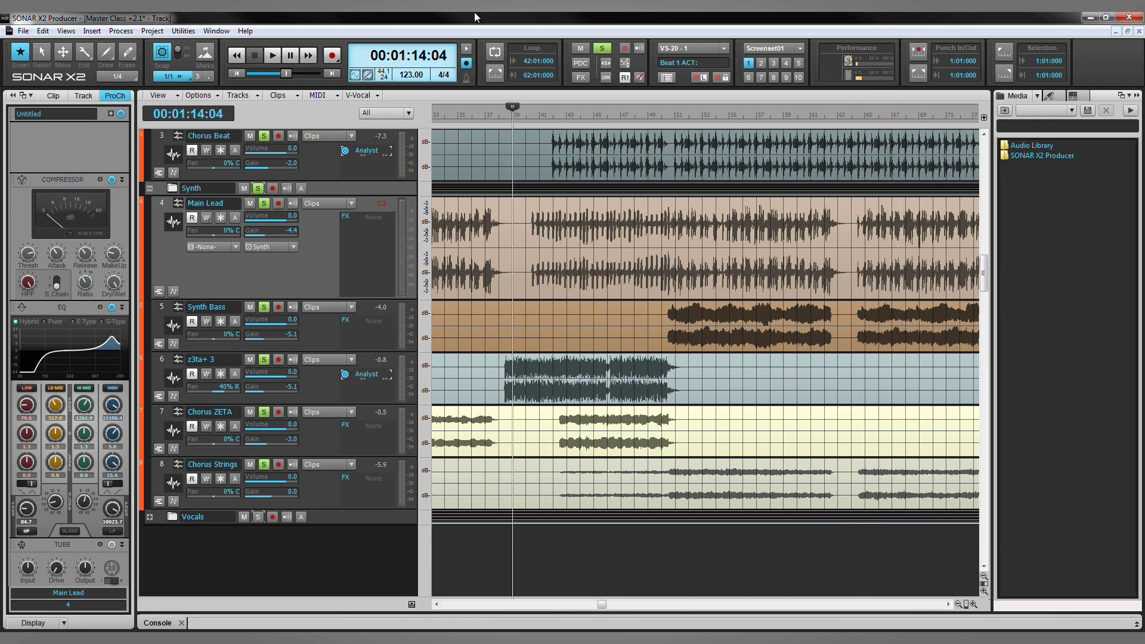